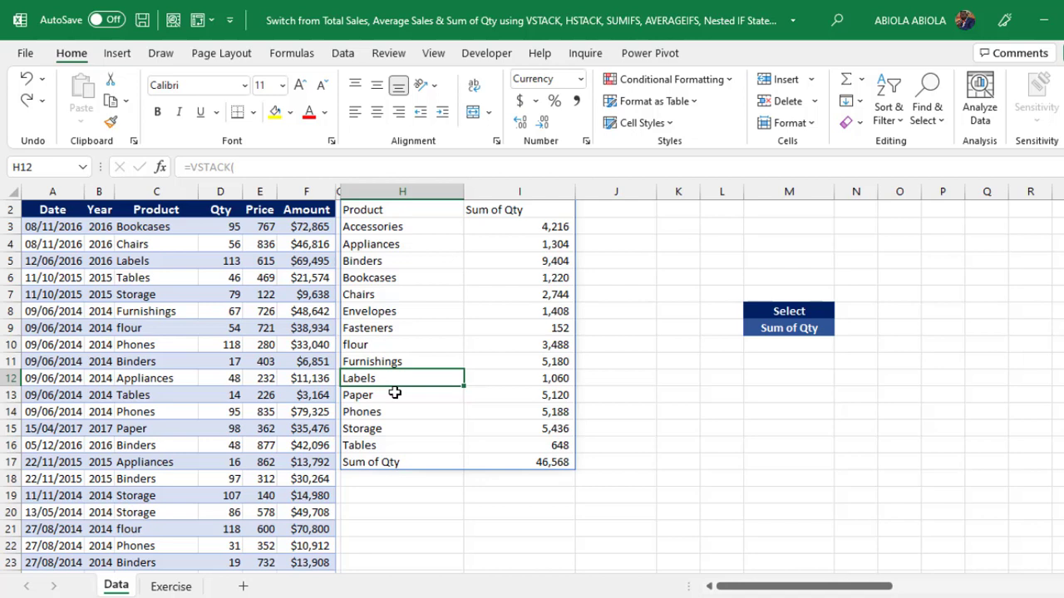
Step: Review the source data table and the options offered in the selection cell M9
left_click(395, 393)
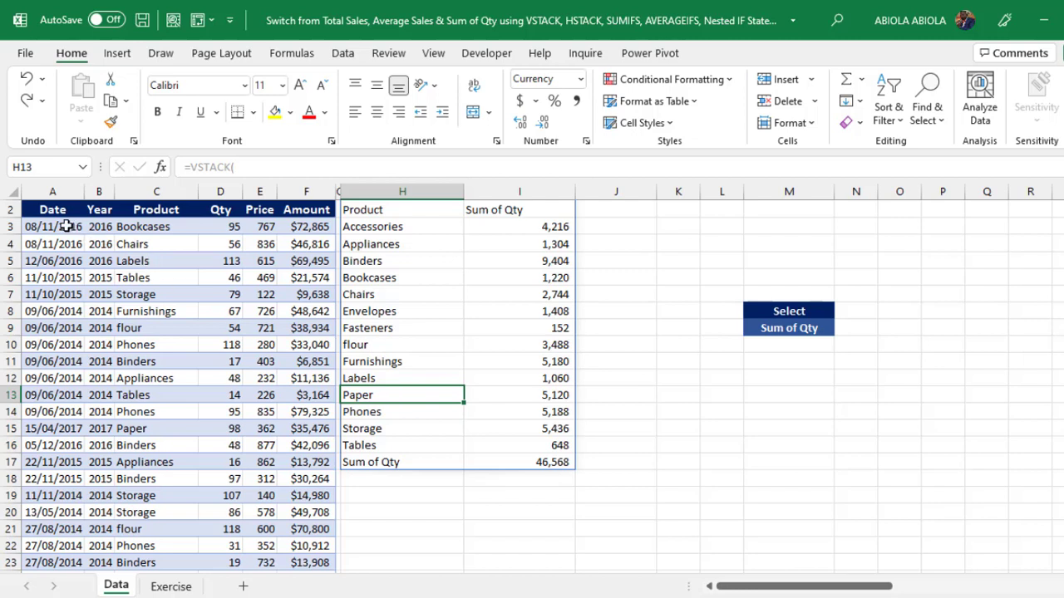
left_click_drag(60, 224, 330, 362)
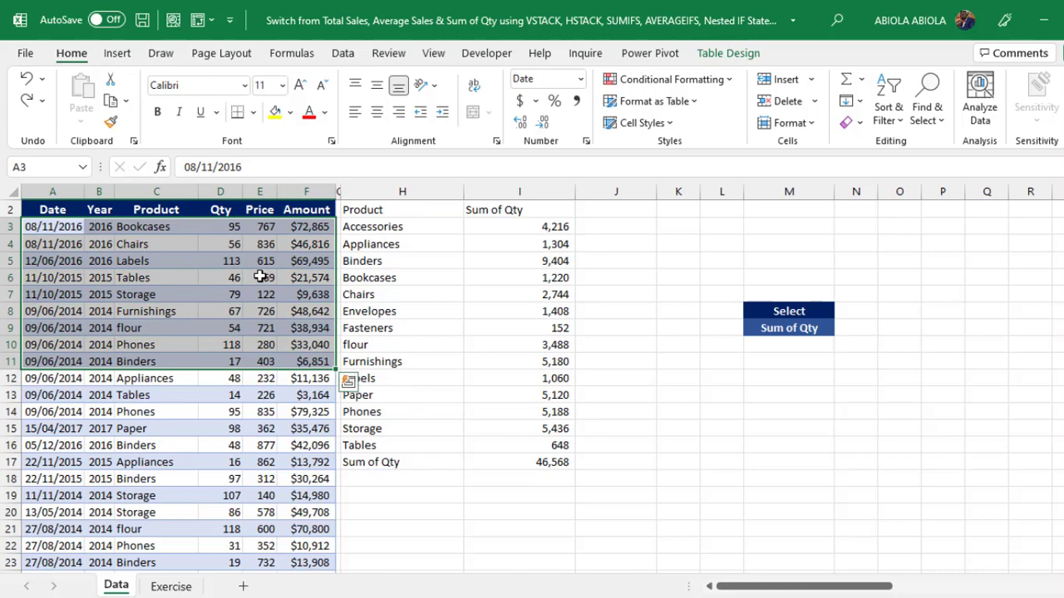
left_click(815, 328)
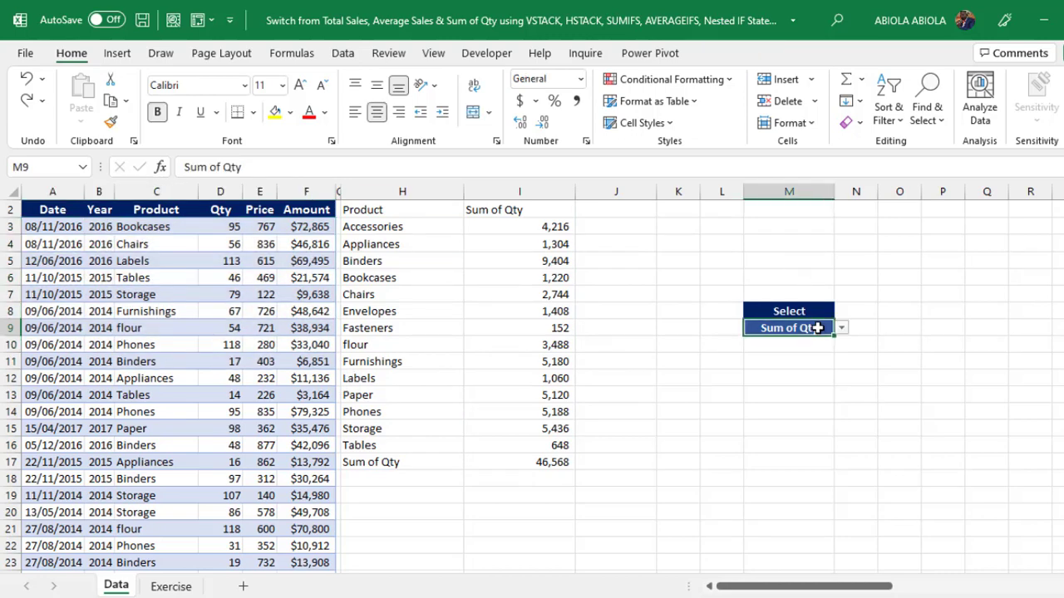
left_click(843, 329)
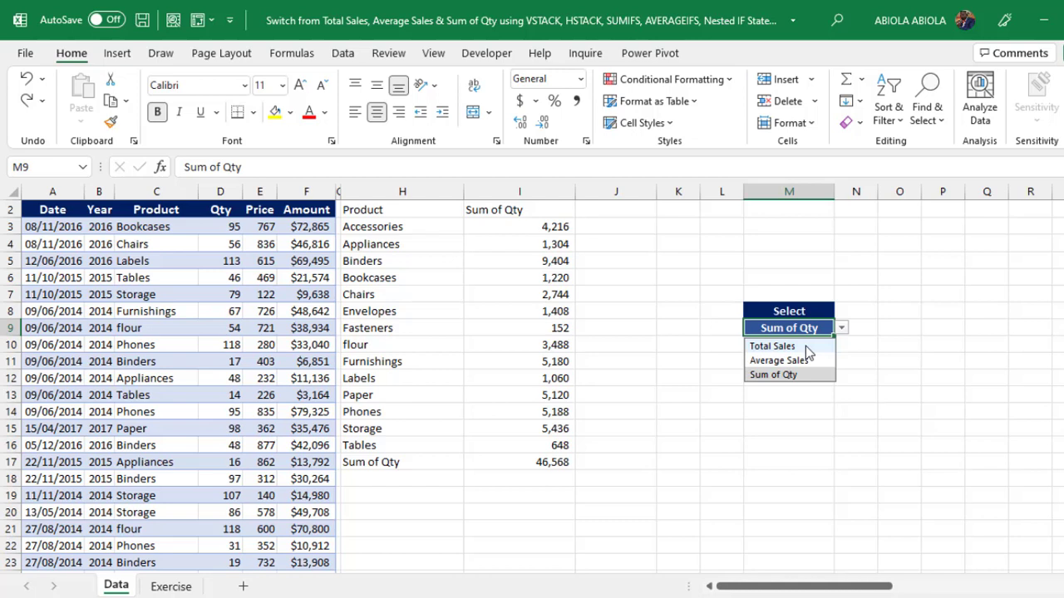
Step: Examine the full VSTACK formula behind the report in cell H2, leaving it unedited
left_click(364, 211)
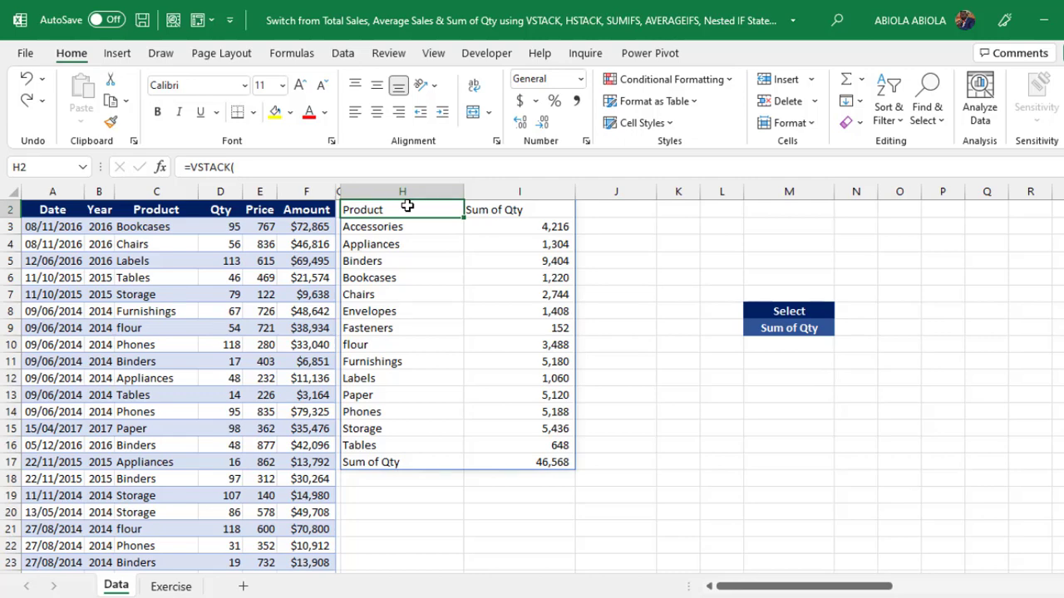
key("F2")
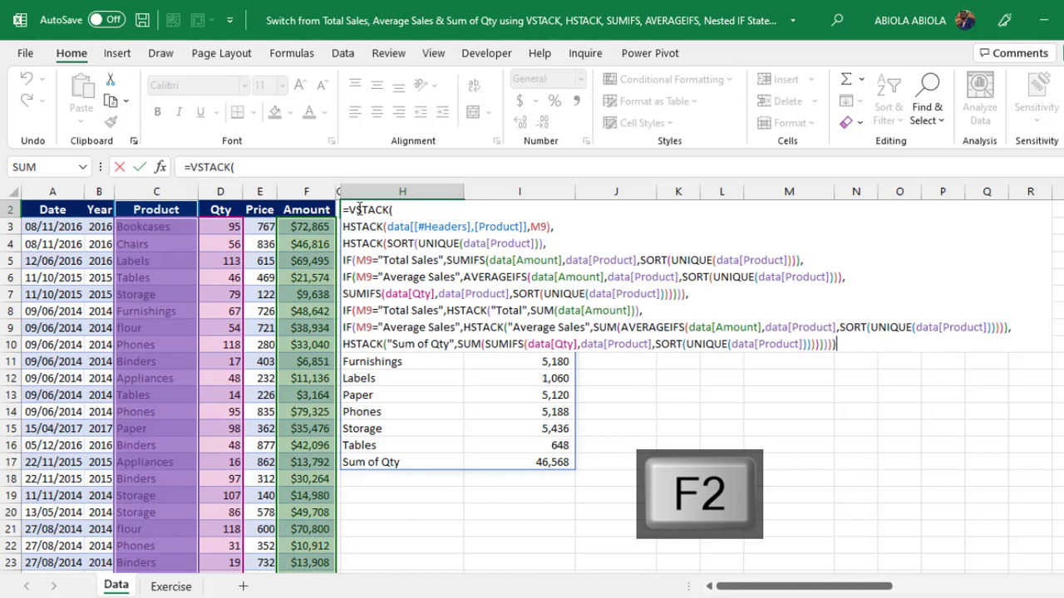
left_click_drag(345, 209, 833, 357)
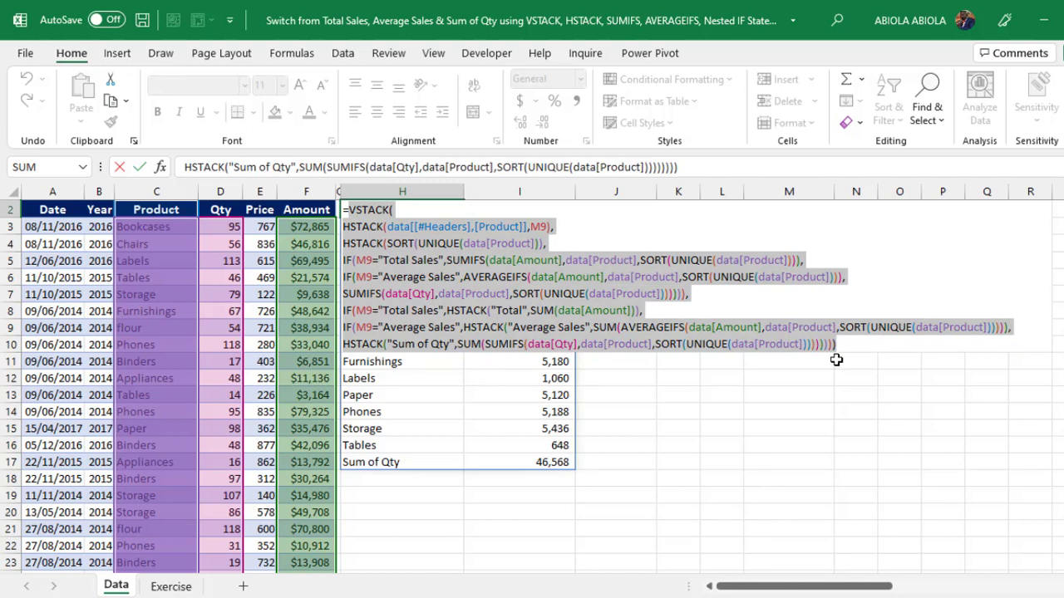
key("Escape")
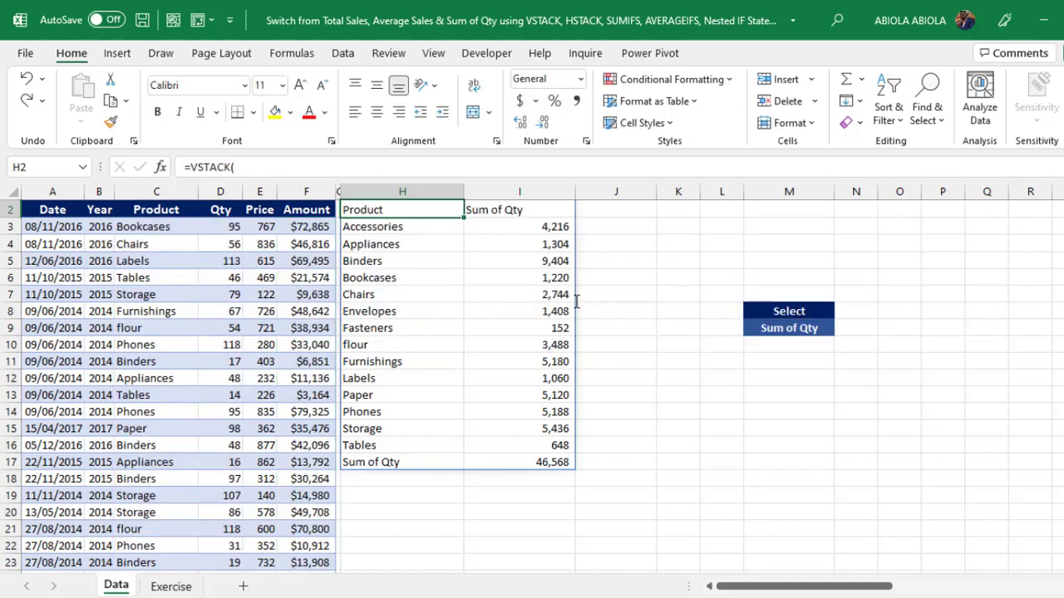
Step: Set the selection in M9 to Total Sales and compare the sum of the product values with the source Amount column
left_click(825, 329)
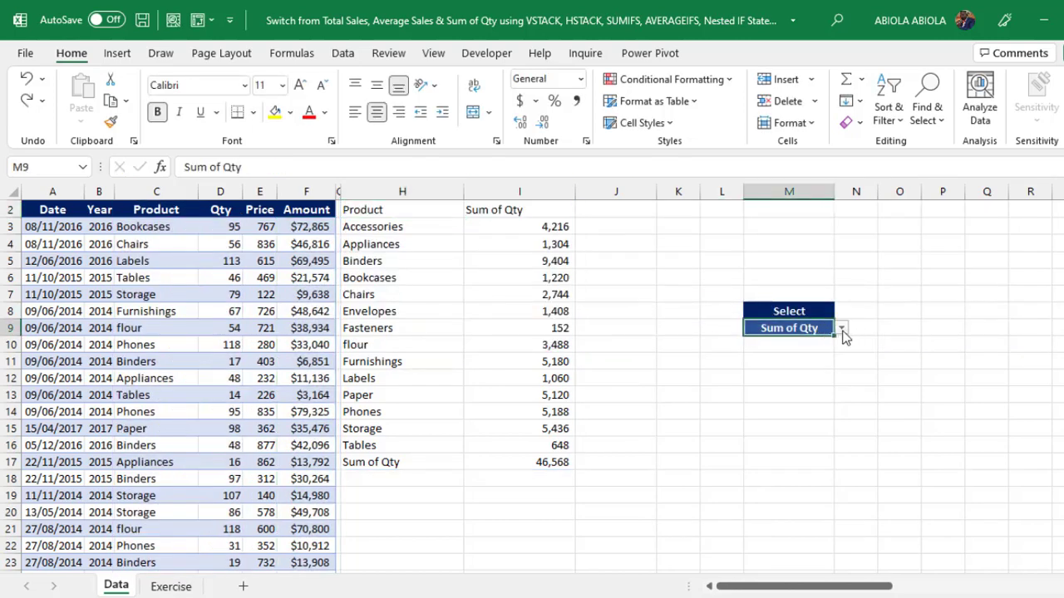
left_click(841, 328)
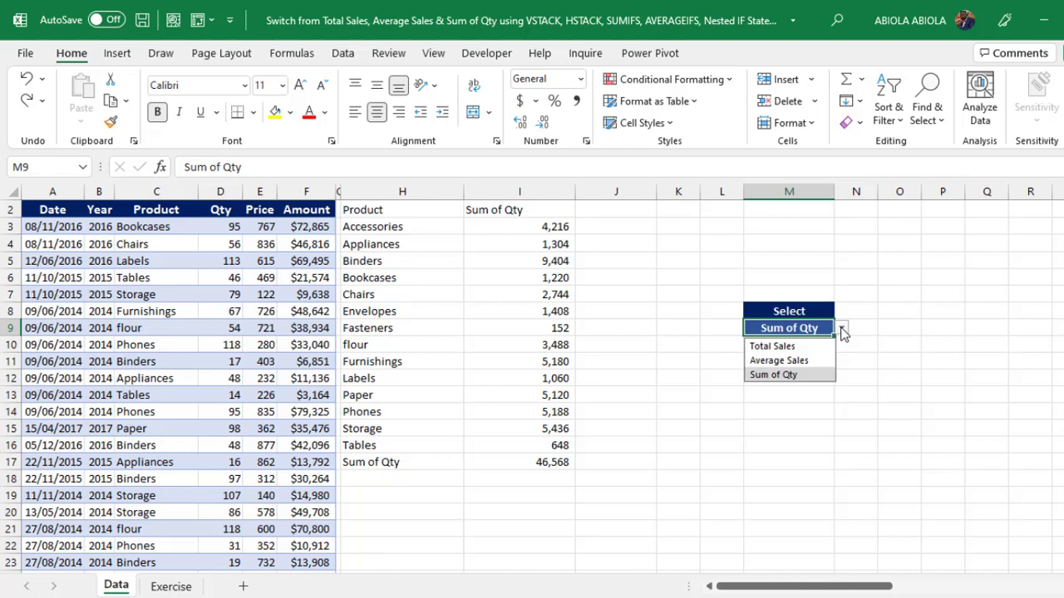
left_click(790, 347)
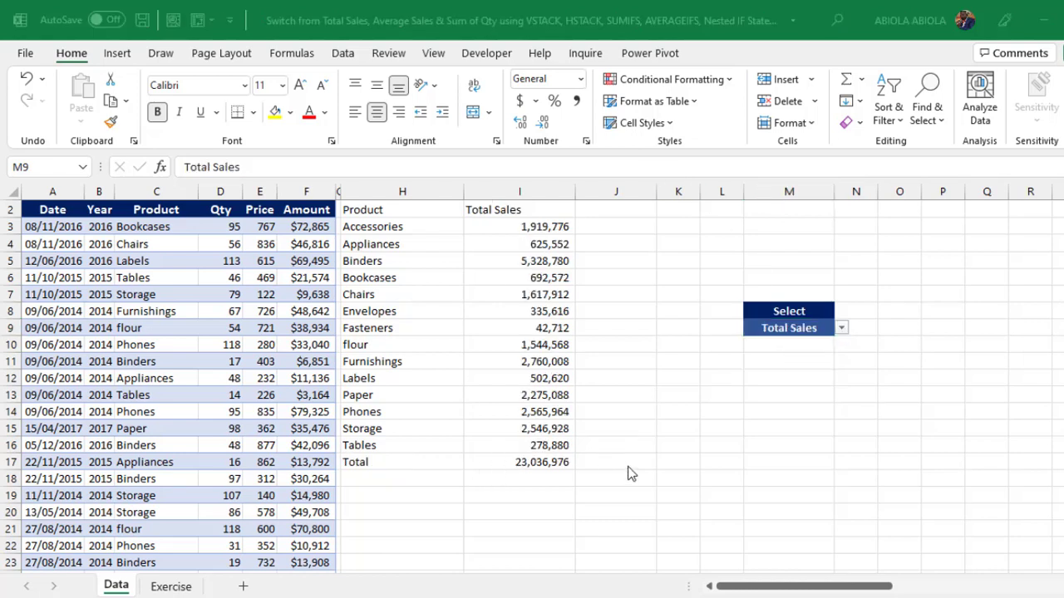
left_click(506, 213)
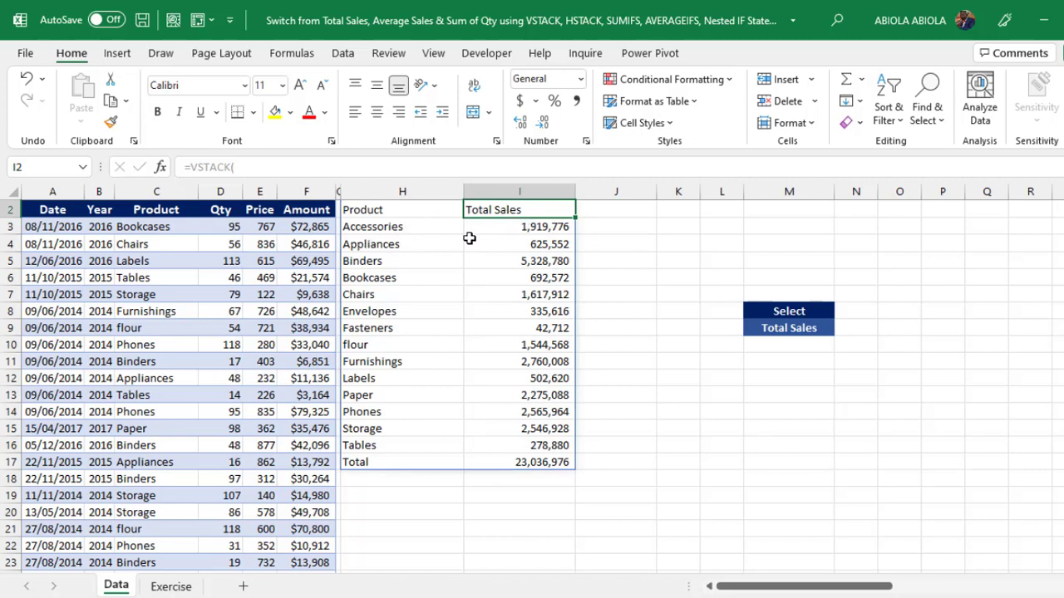
left_click_drag(533, 230, 551, 442)
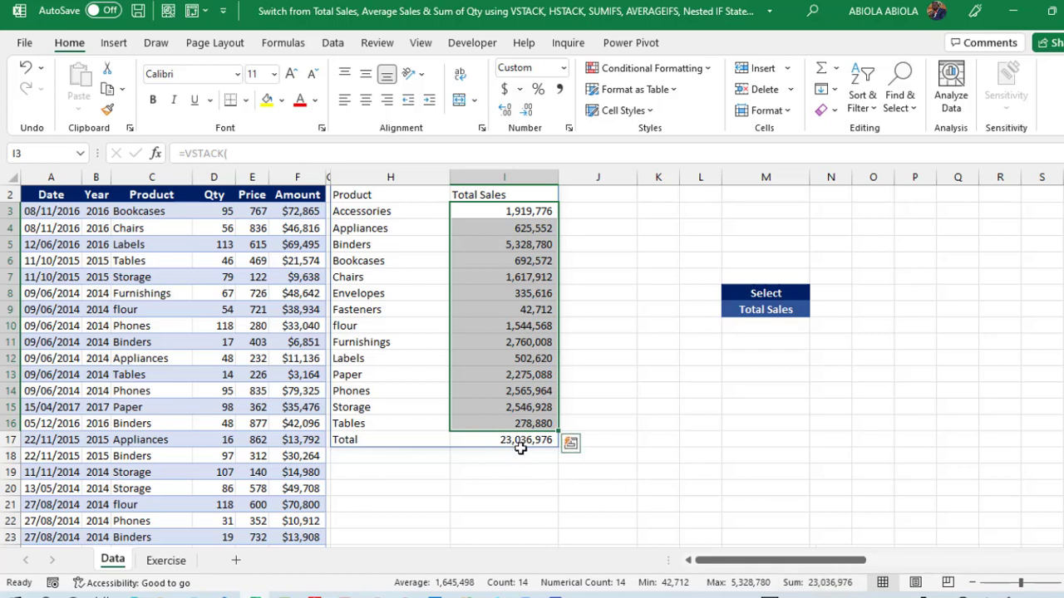
left_click(288, 185)
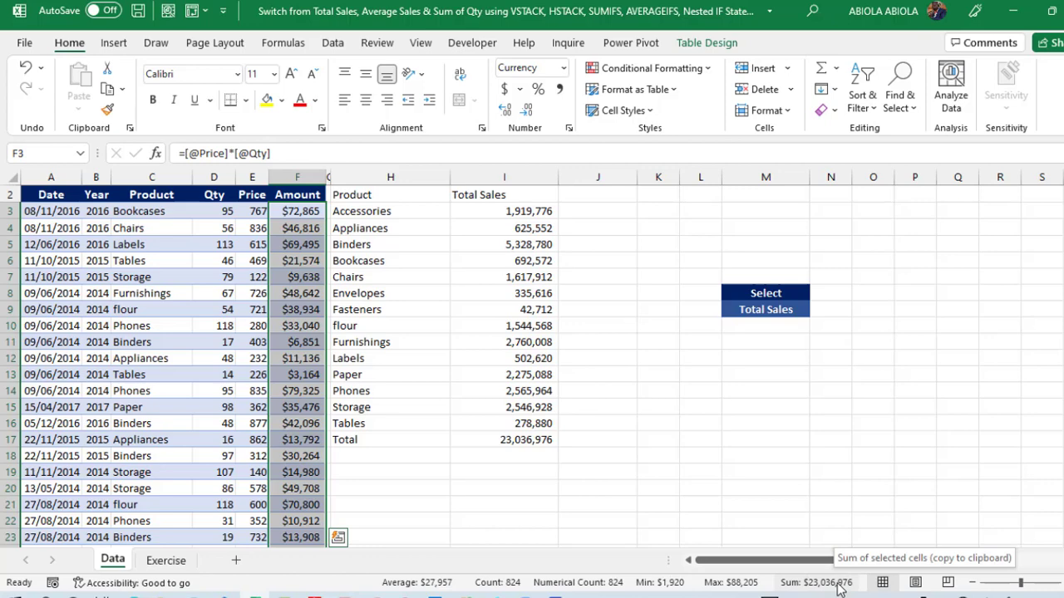
Step: Set the selection in M9 to Average Sales and check the sum of the product averages in I3:I16
left_click(793, 311)
left_click(819, 311)
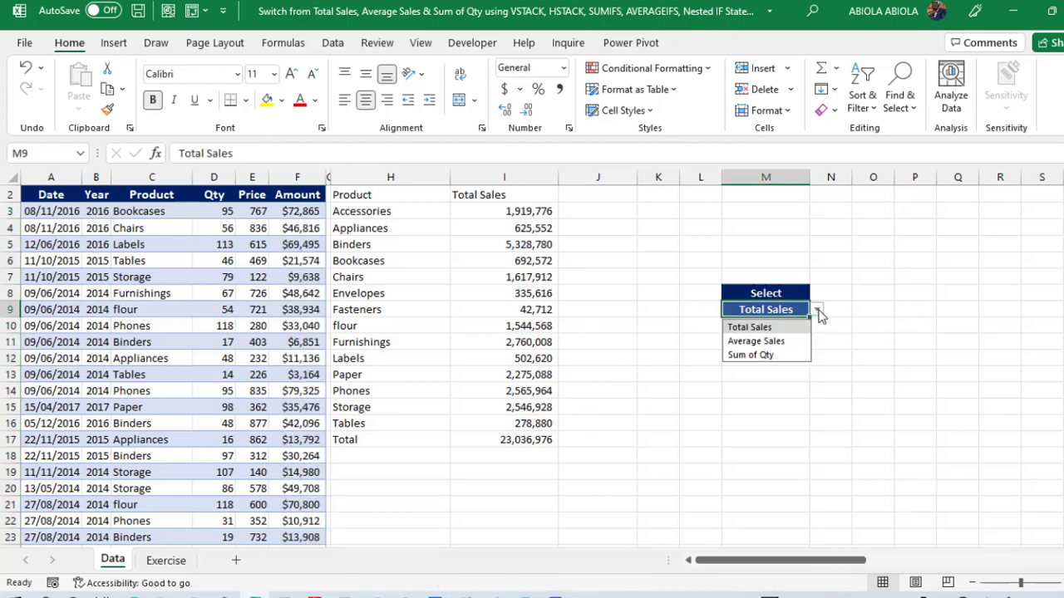
left_click(784, 341)
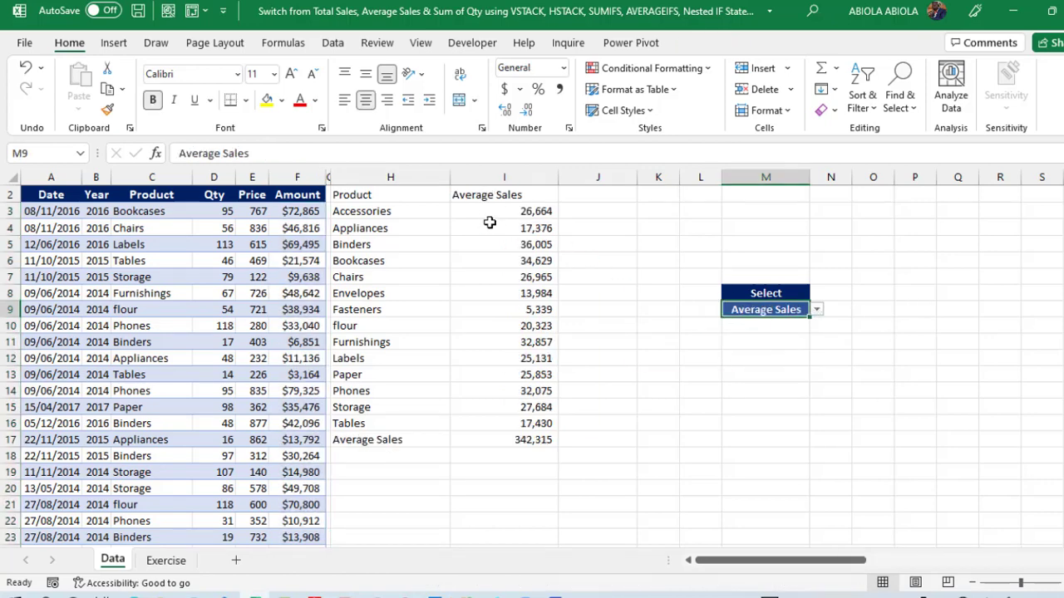
left_click(492, 194)
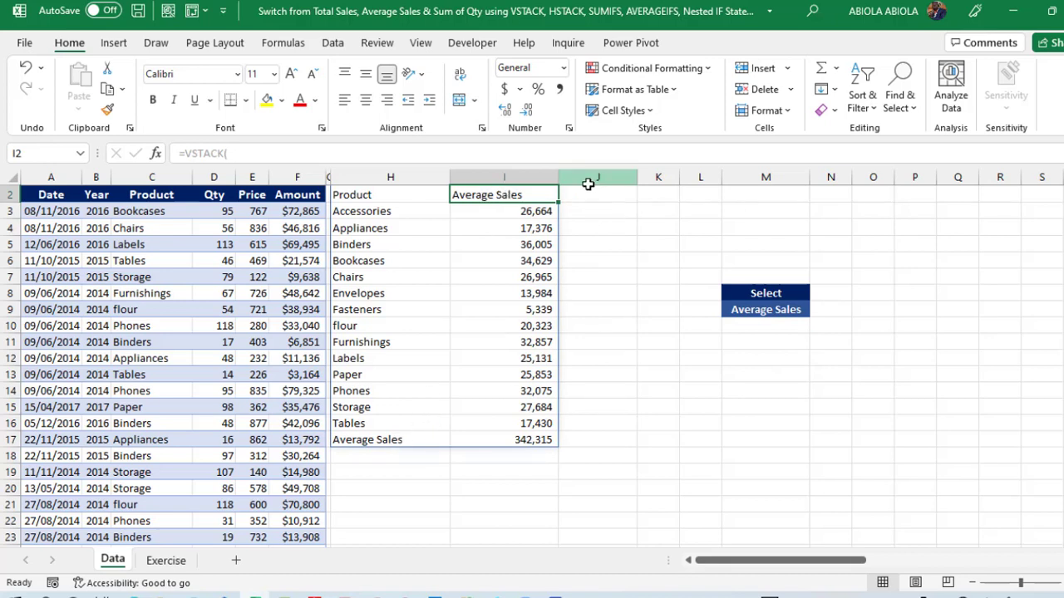
left_click_drag(511, 211, 548, 425)
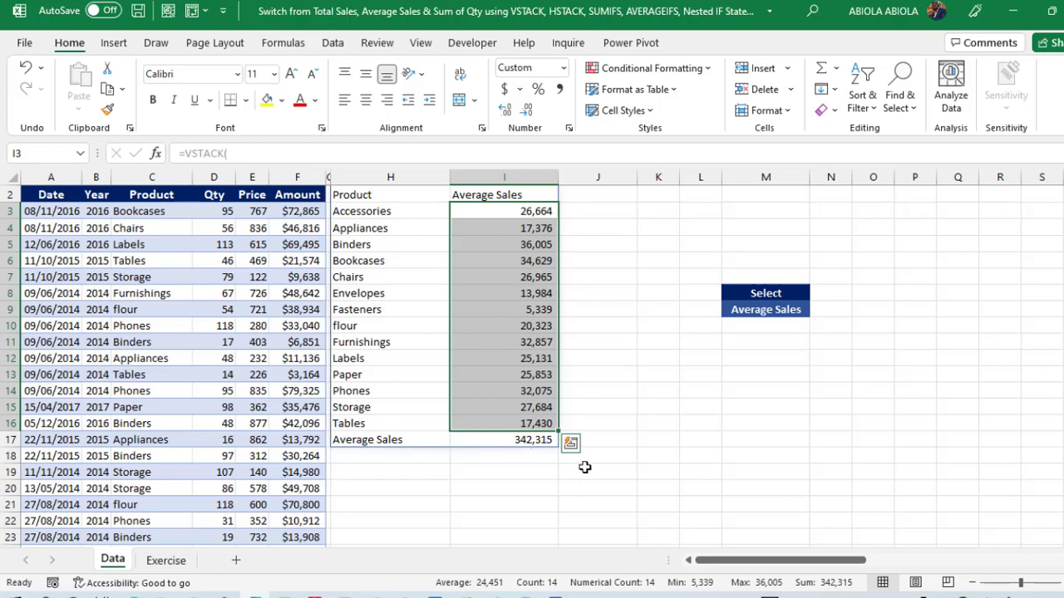
Step: Set the selection in M9 to Sum of Qty and check the sum of the product quantities in I3:I16
left_click(775, 318)
left_click(816, 309)
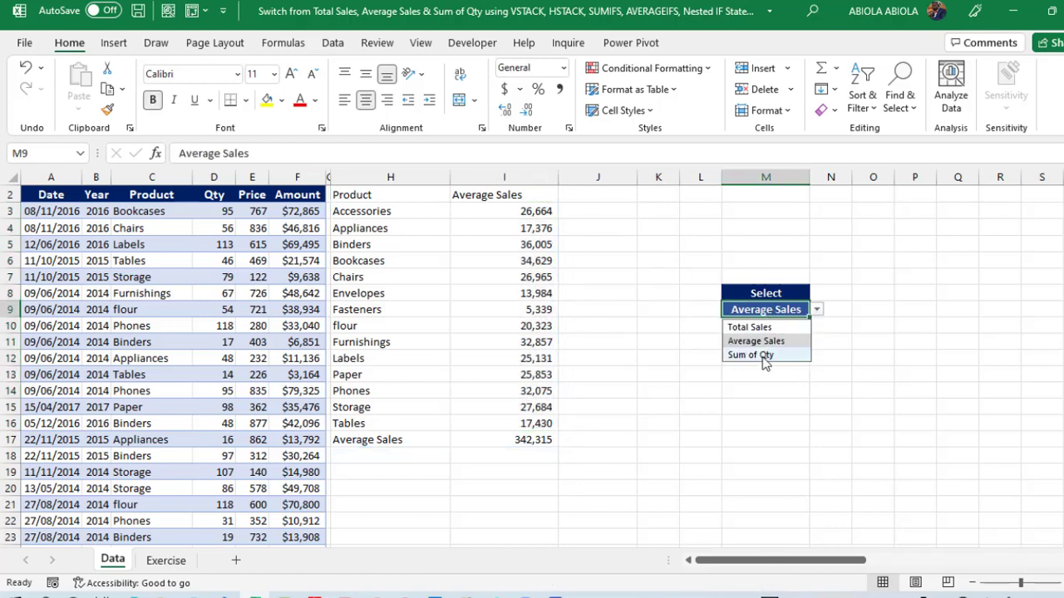
left_click(763, 355)
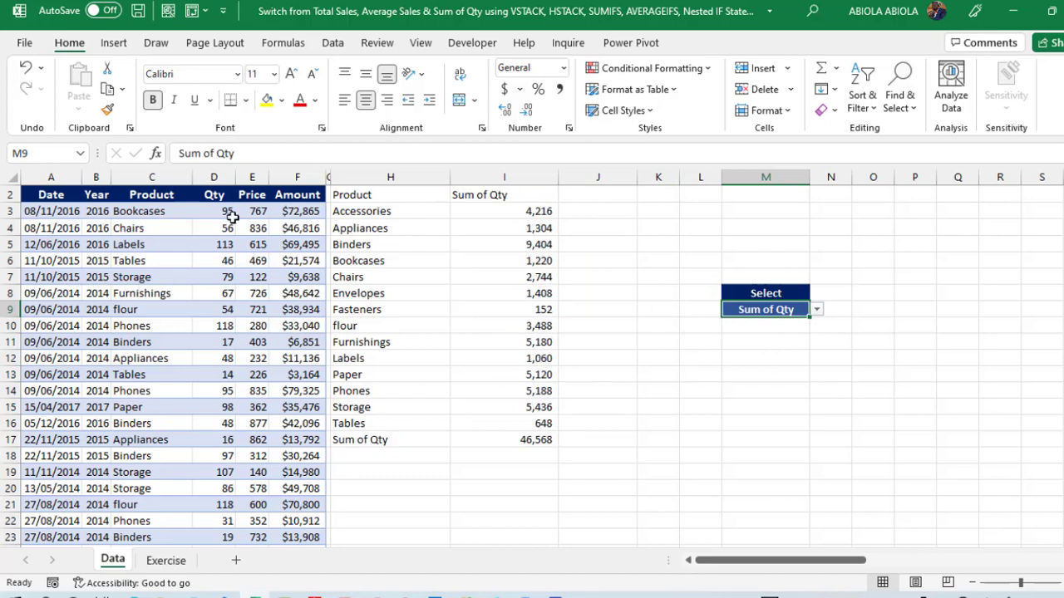
left_click_drag(222, 212, 233, 347)
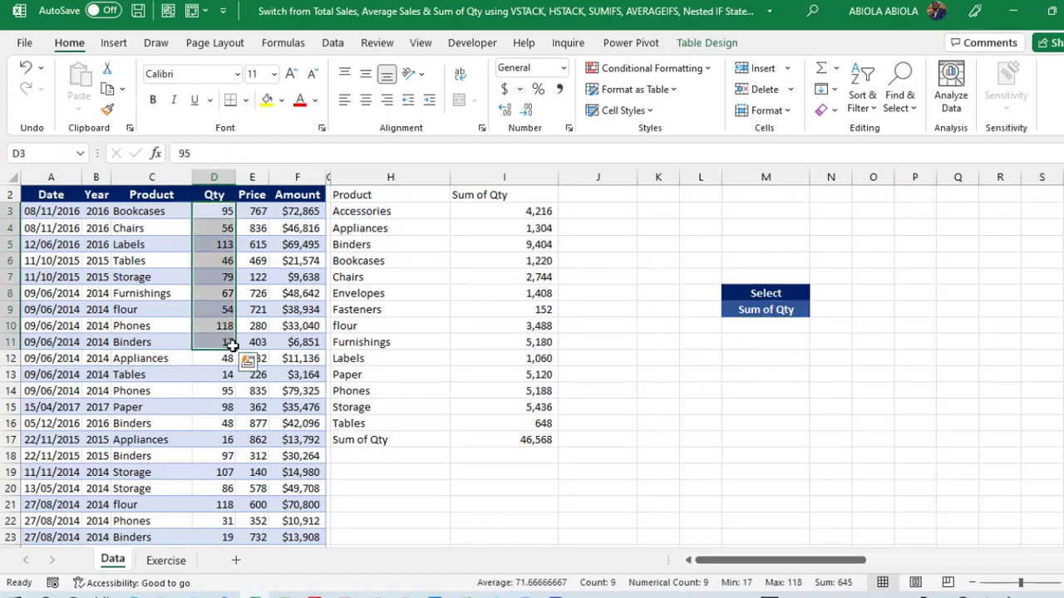
left_click_drag(494, 211, 507, 421)
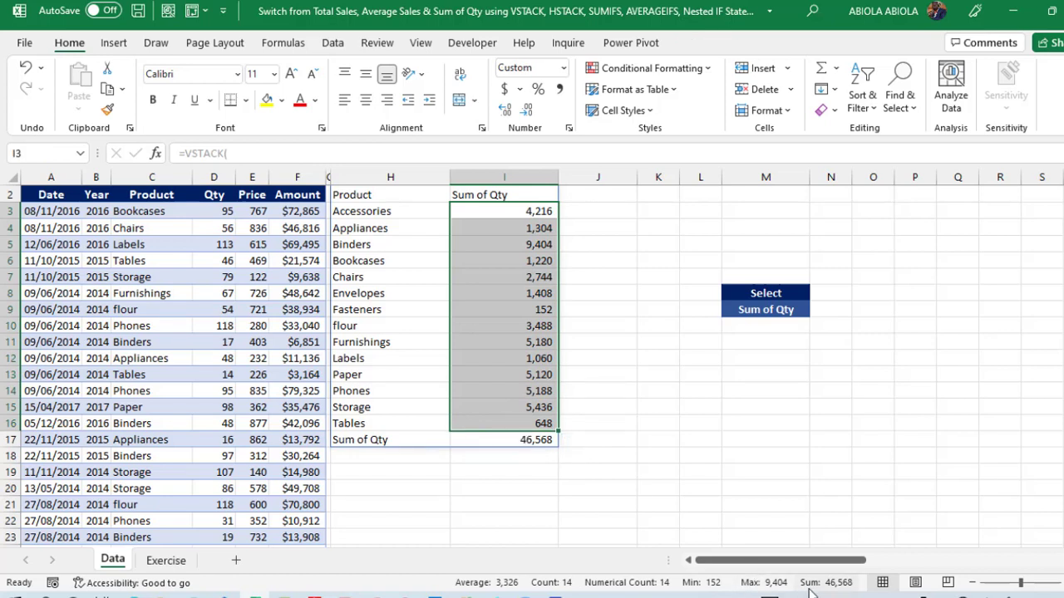
left_click(515, 329)
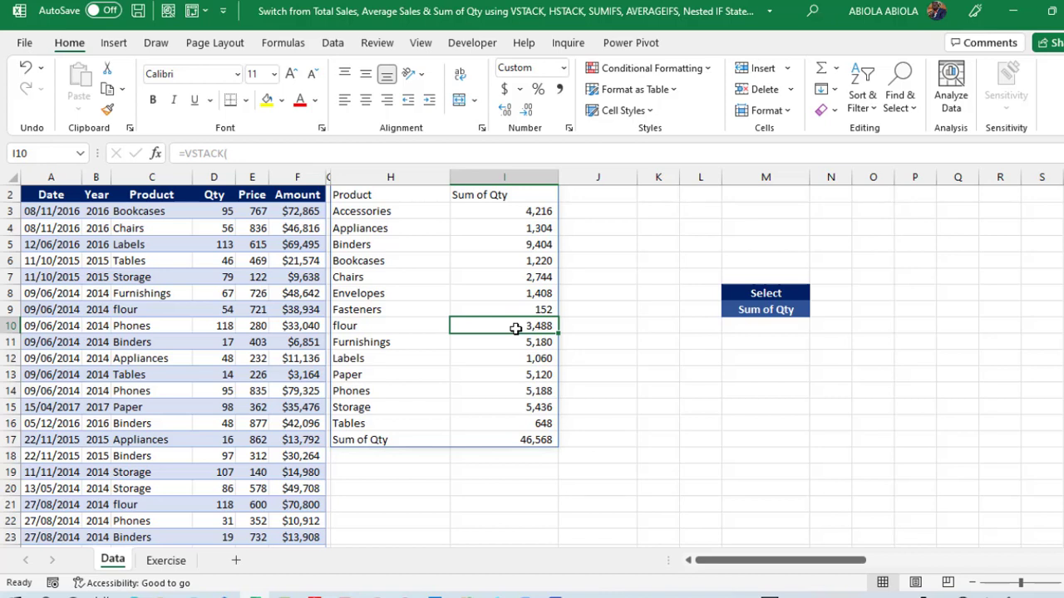
Step: Switch to the Exercise sheet and review its sales table and the options offered in M9
left_click(175, 561)
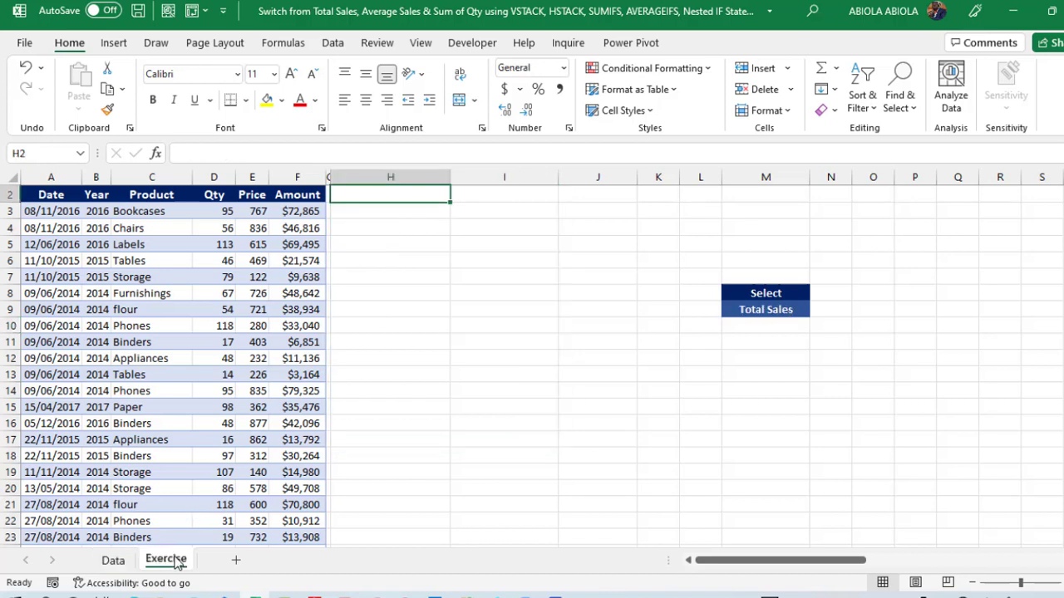
left_click_drag(43, 231, 272, 402)
left_click(788, 309)
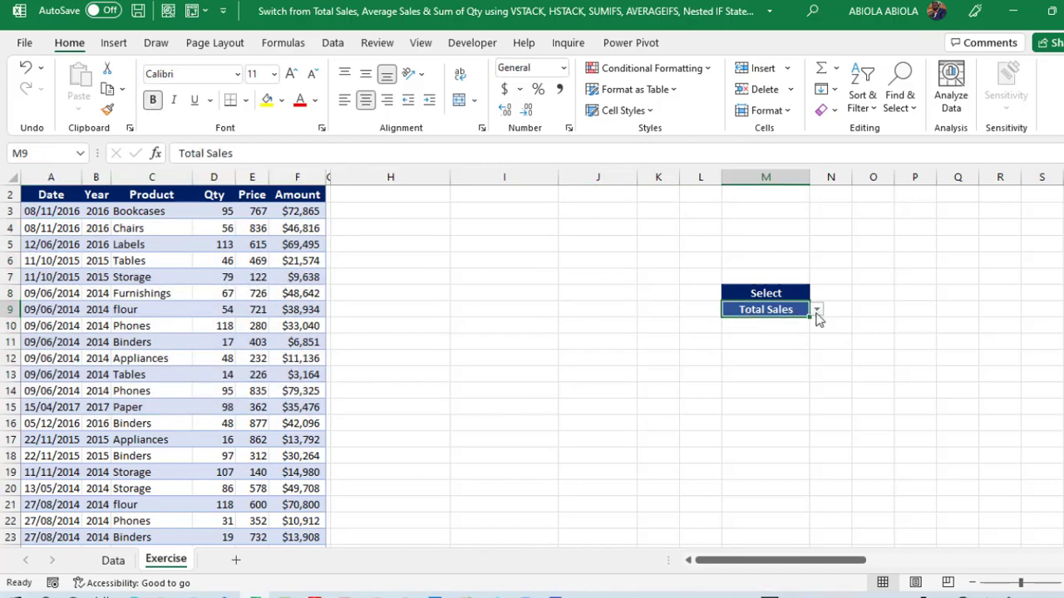
left_click(817, 310)
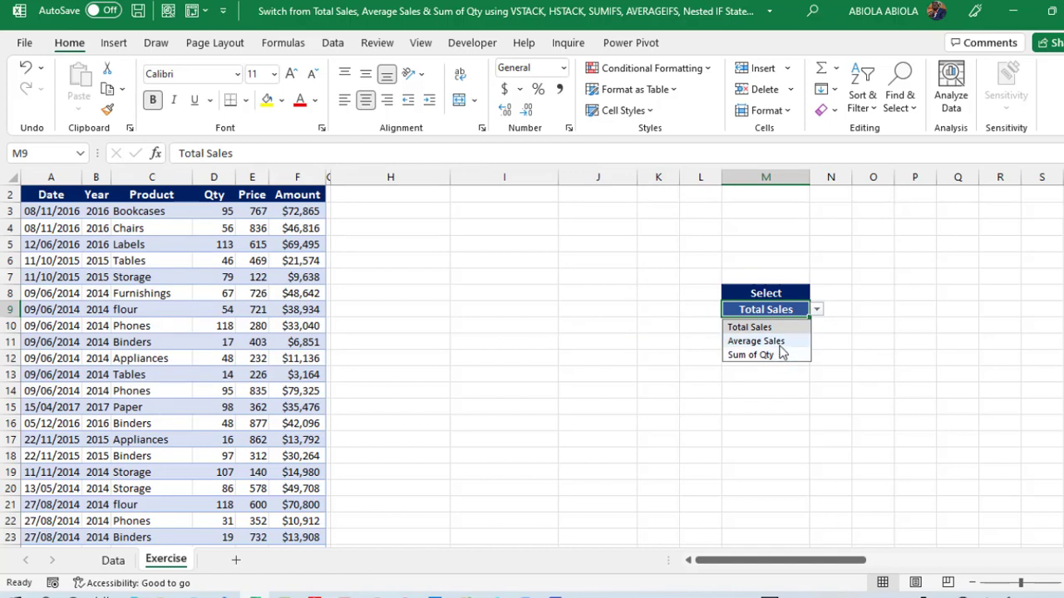
Step: Enter =HSTACK(sales[[#Headers],[Product]],M9) in cell H2 to build the report's header row
left_click(421, 196)
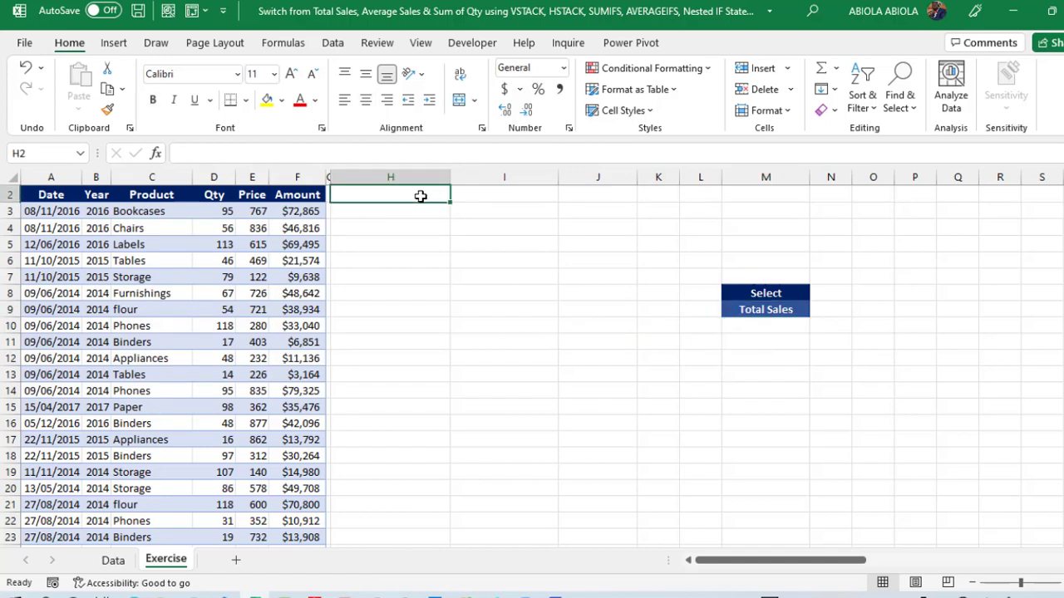
type("=")
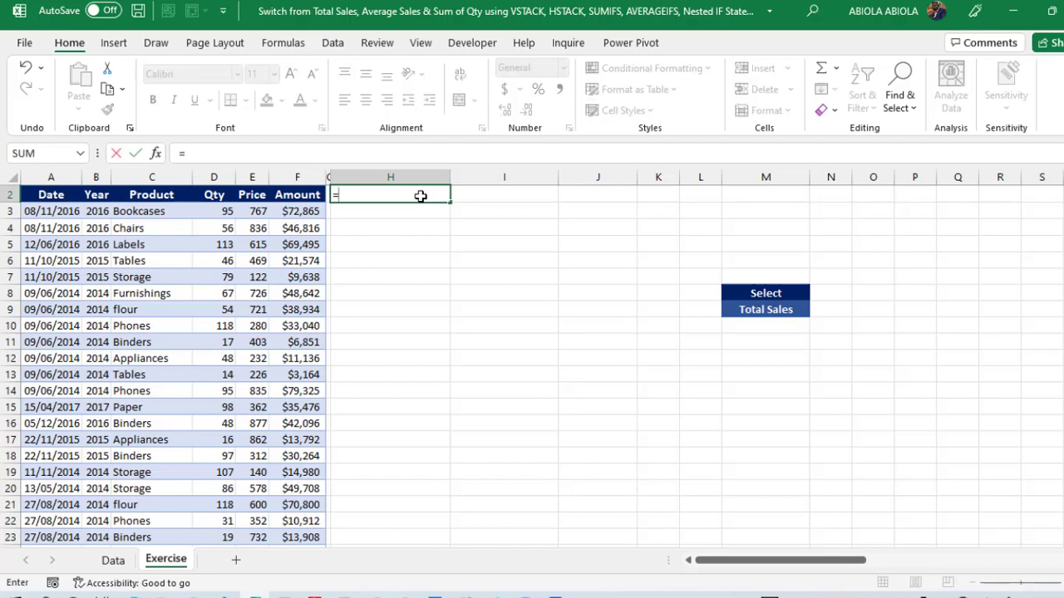
type("hs")
key("Tab")
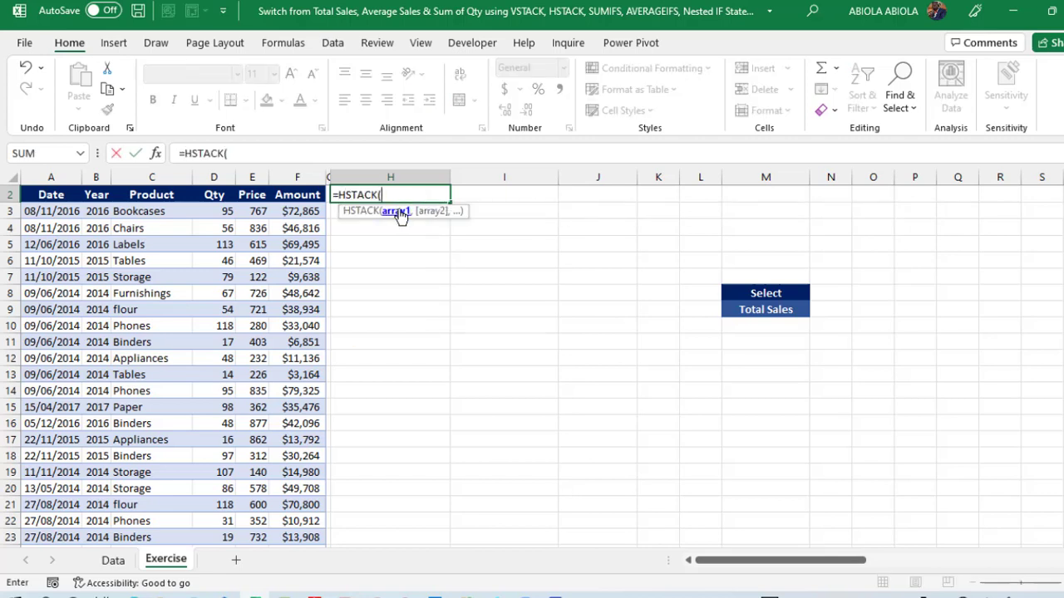
left_click(160, 196)
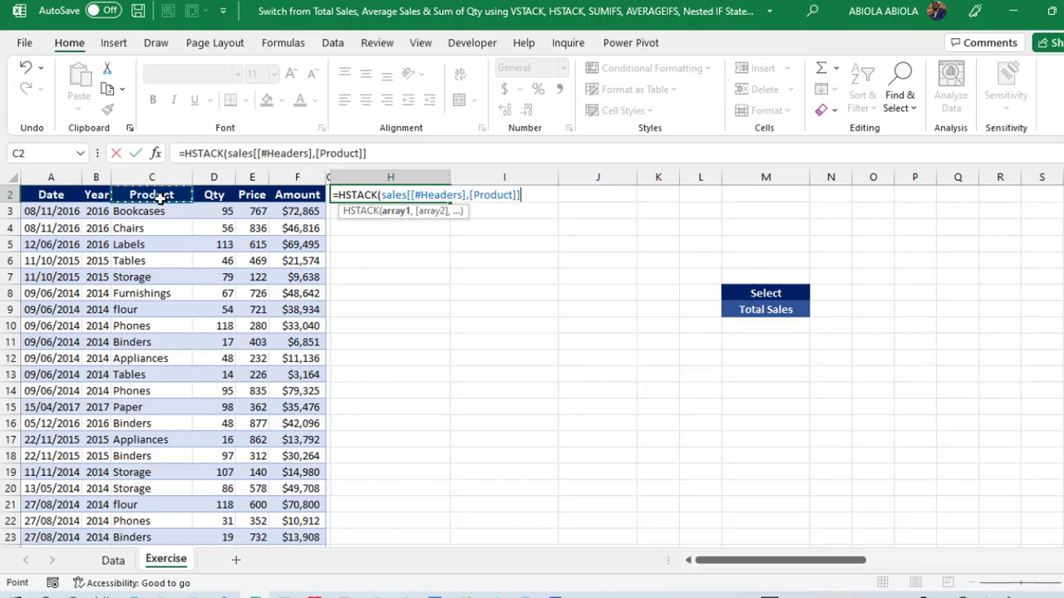
type(",")
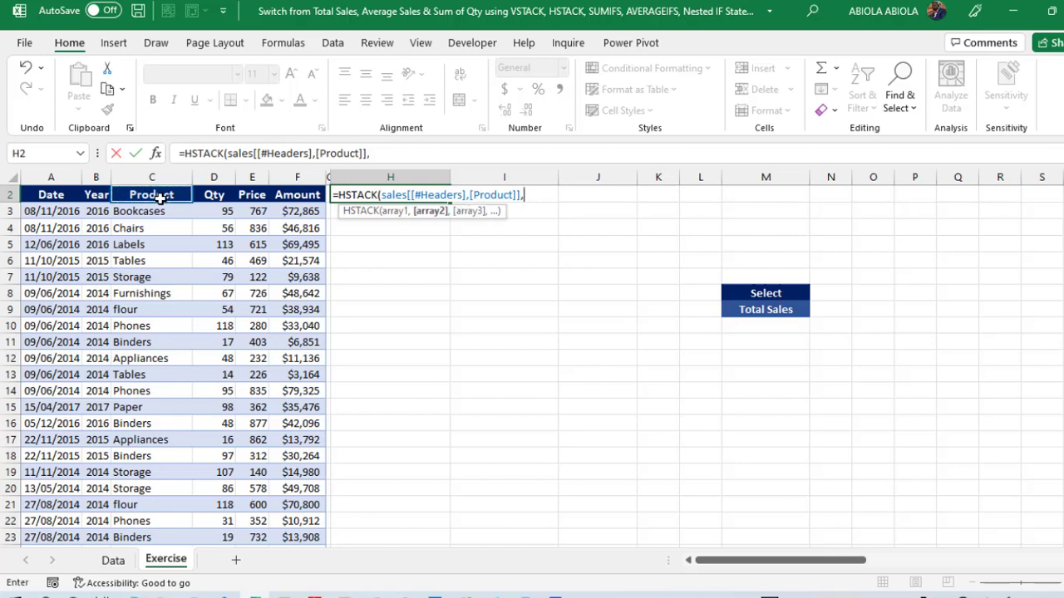
left_click(746, 311)
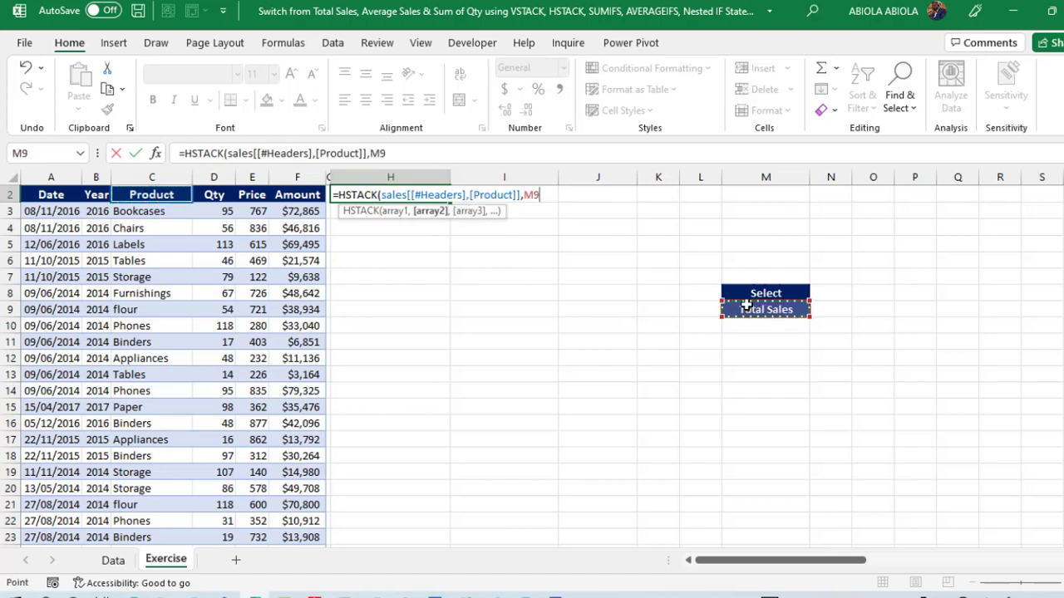
type(")")
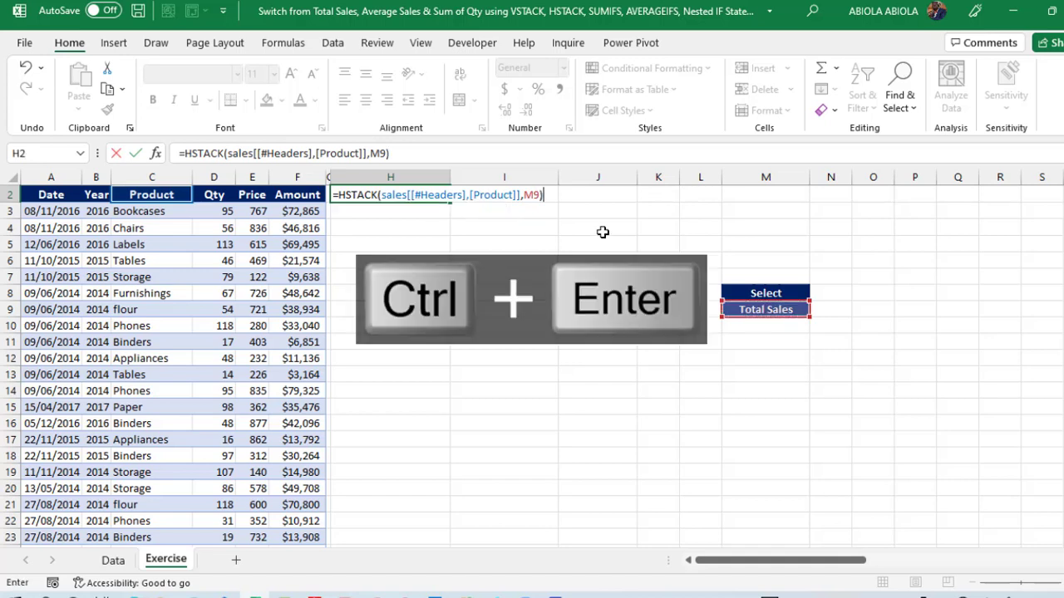
key("ctrl+Return")
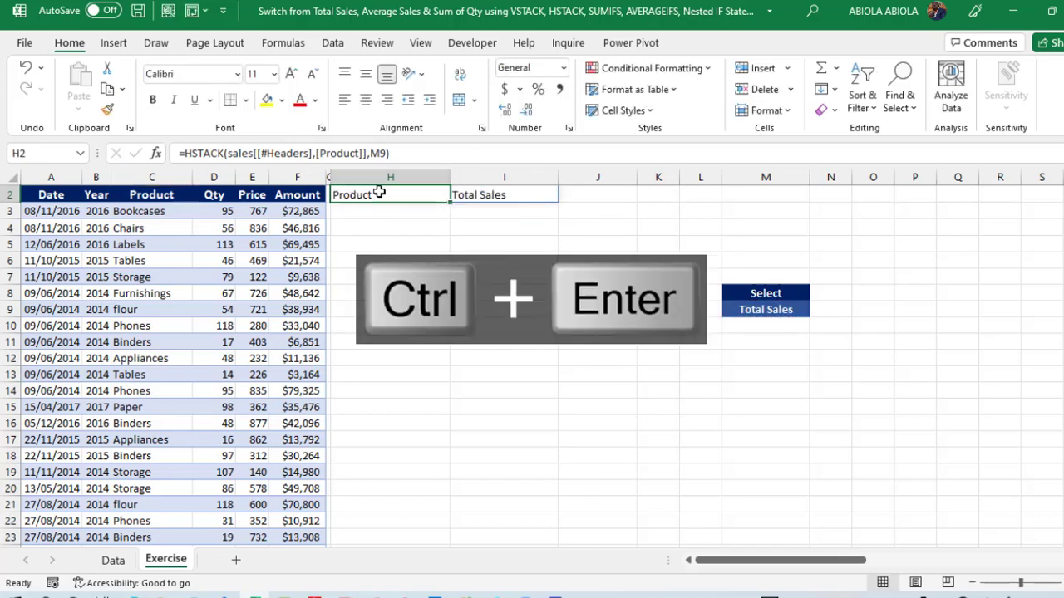
Step: Set the selection in M9 to Average Sales to check that the report header follows it
left_click(769, 306)
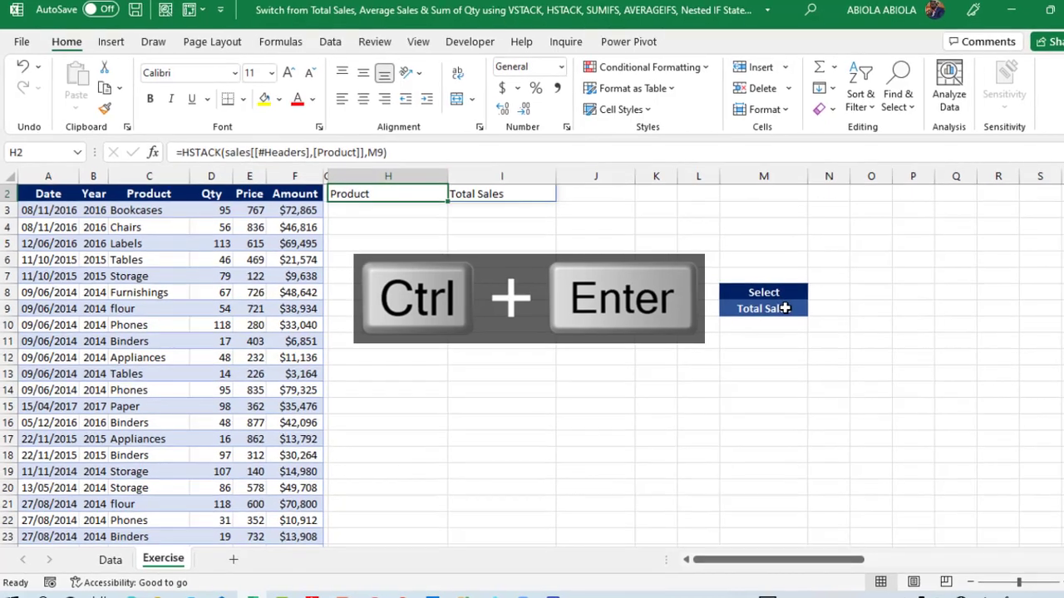
left_click(816, 309)
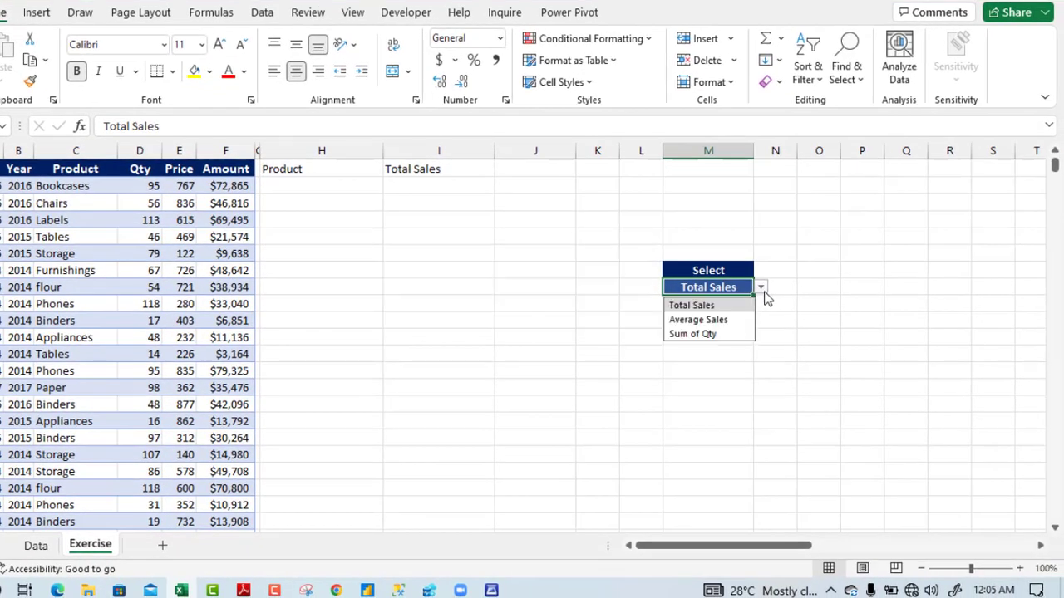
left_click(698, 320)
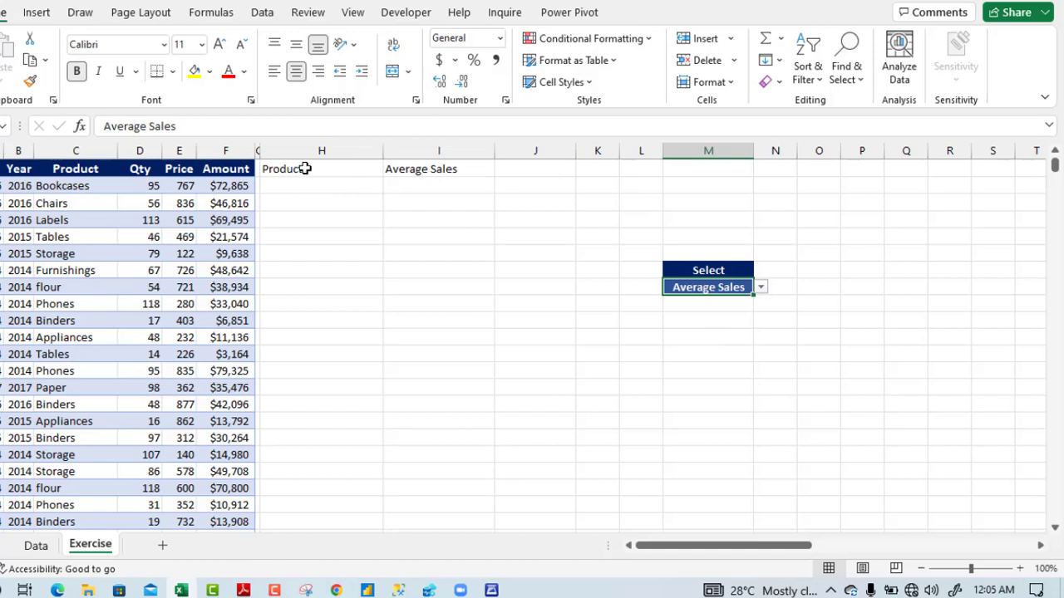
Step: Edit the formula in H2 to wrap the existing HSTACK header in VSTACK as its first array, ready for a second array
left_click(305, 169)
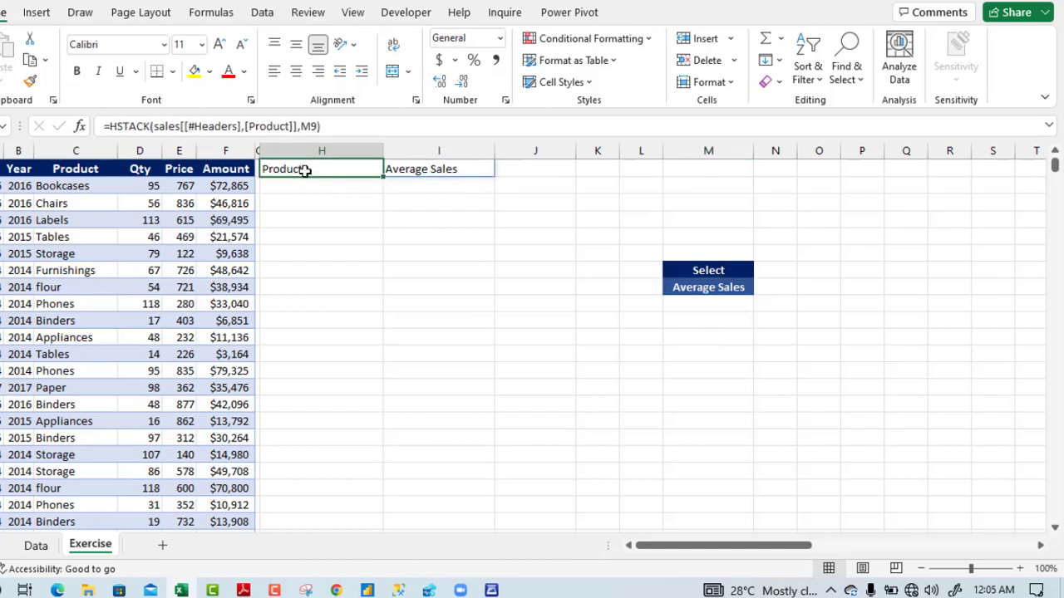
key("F2")
left_click(266, 169)
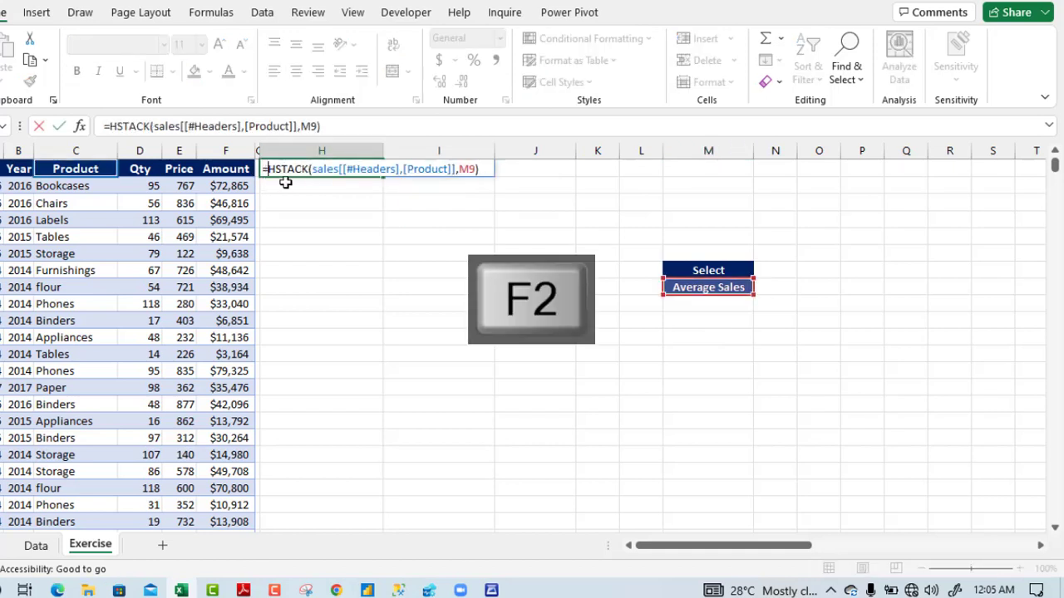
type("v")
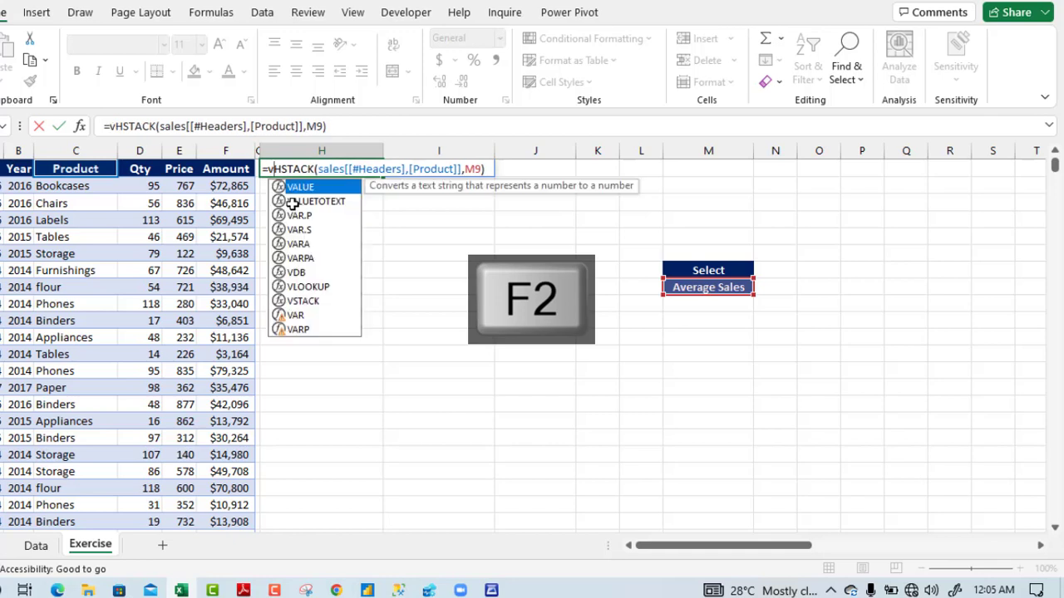
type("s")
key("Tab")
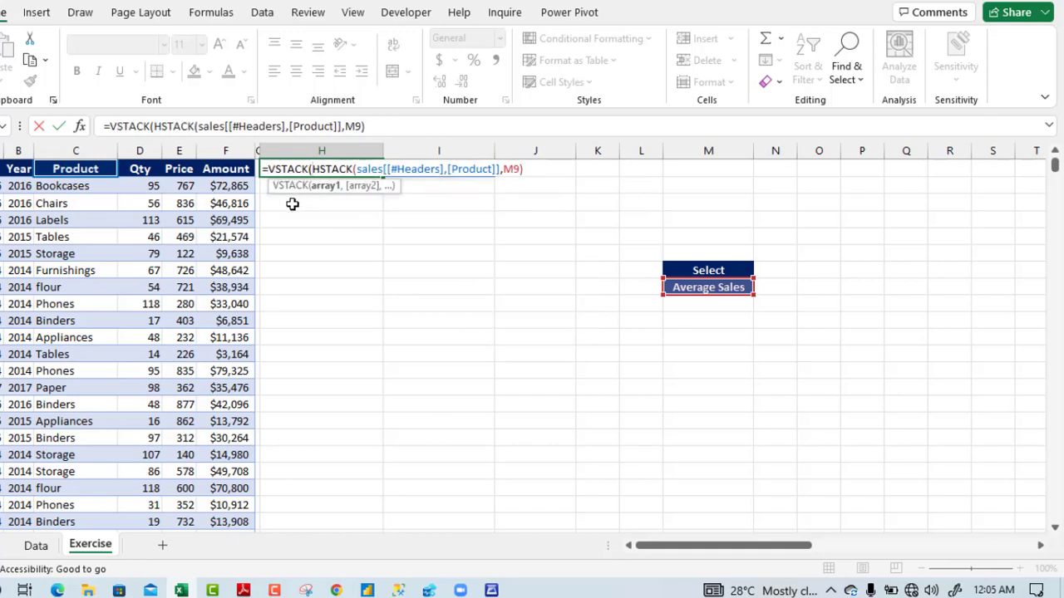
left_click(325, 185)
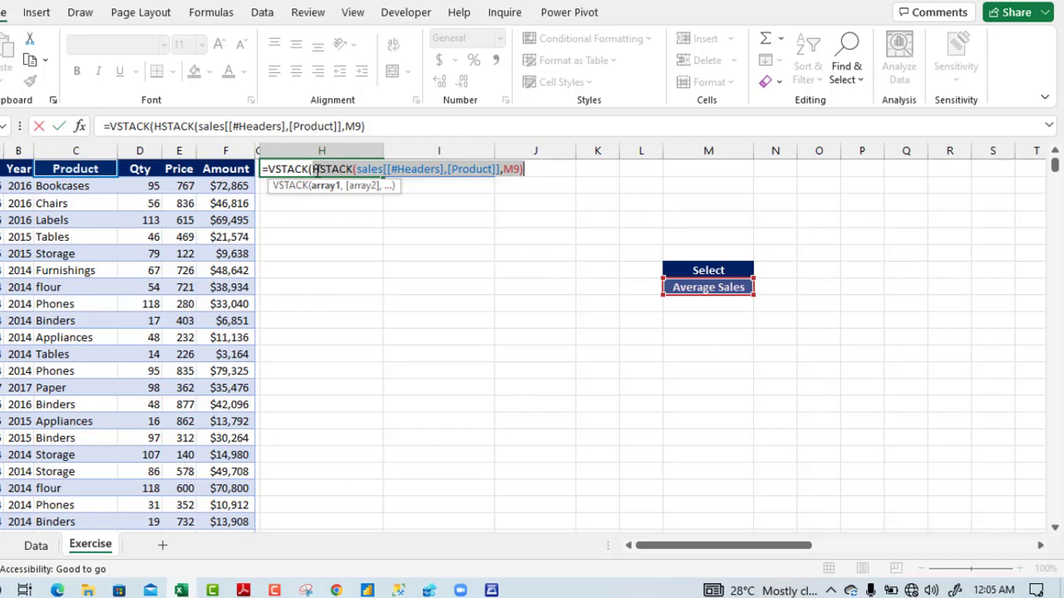
left_click(532, 169)
type(",")
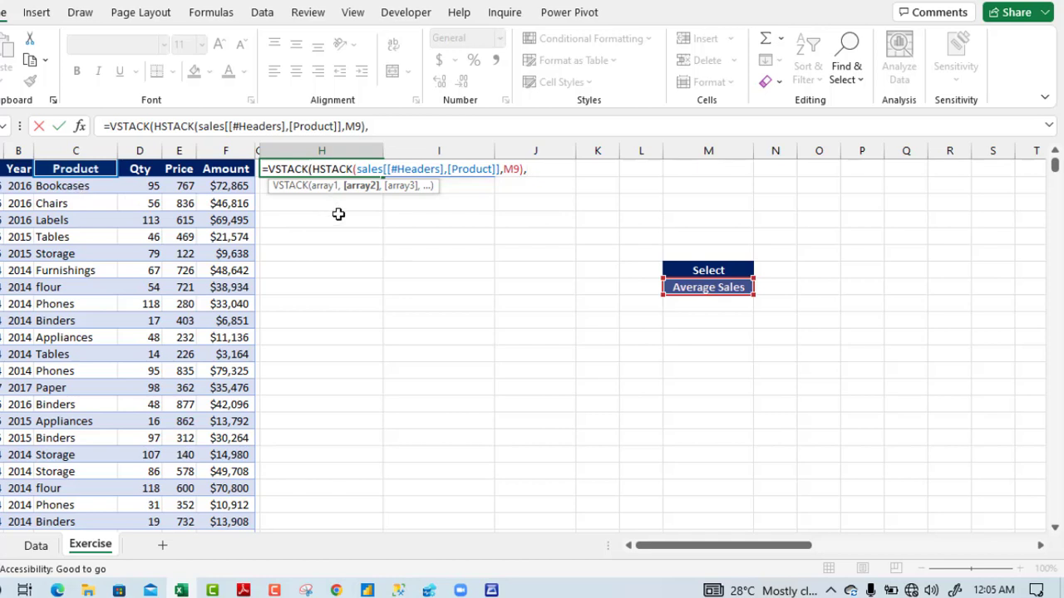
Step: Add a nested HSTACK as the second VSTACK array, with SORT(UNIQUE(sales[Product])) as its first array
type("hs")
key("Tab")
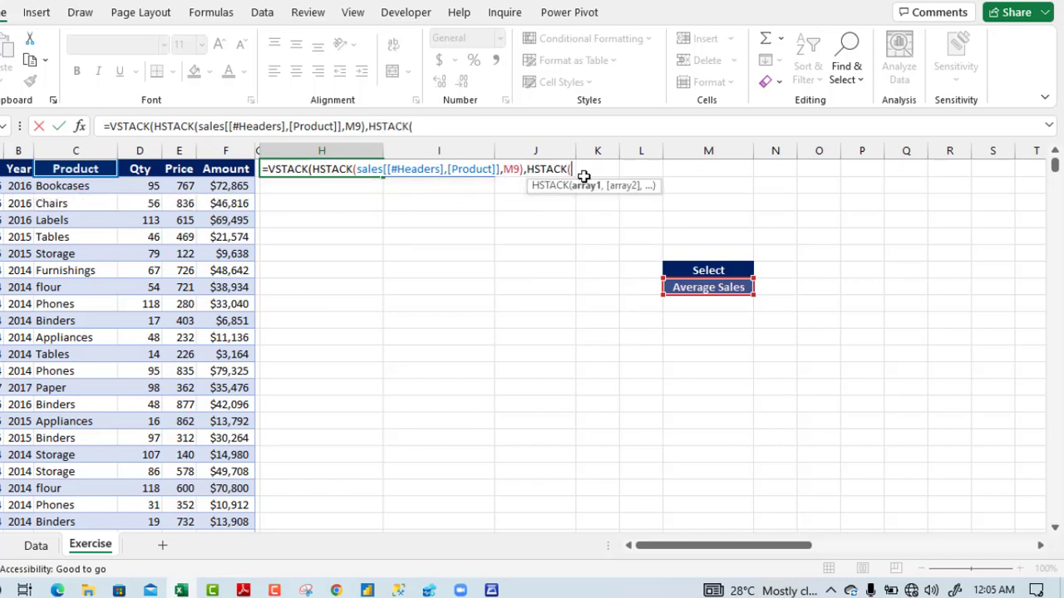
type("sor")
key("Tab")
type("uniq")
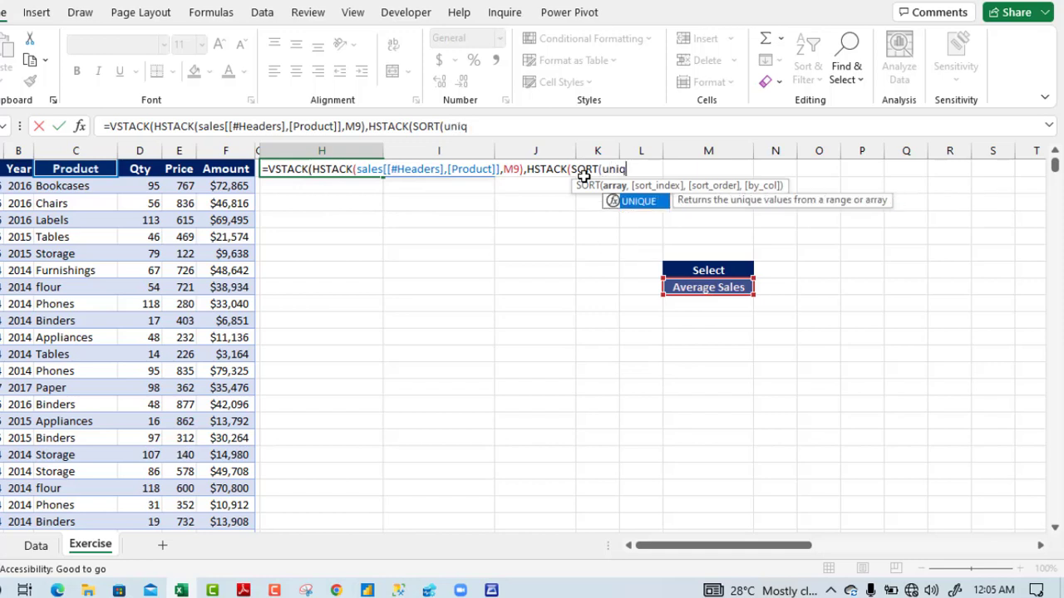
key("Tab")
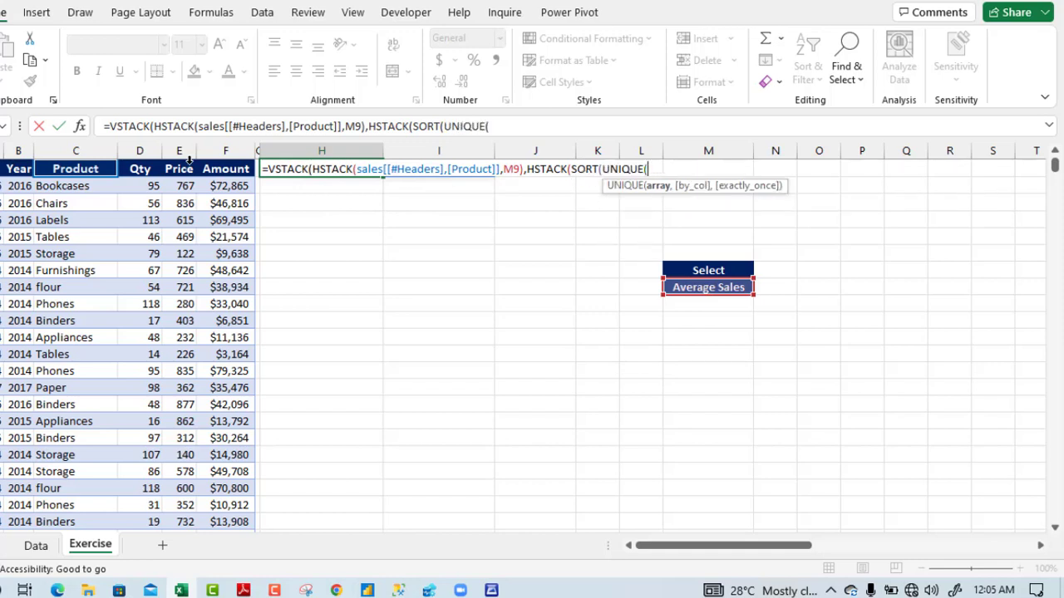
left_click(93, 169)
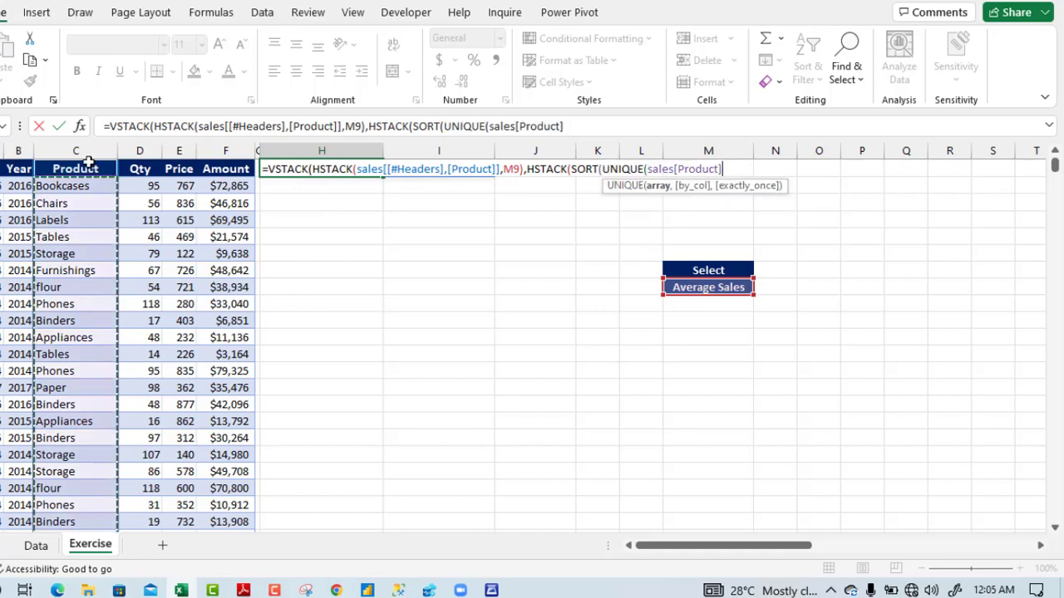
type(")")
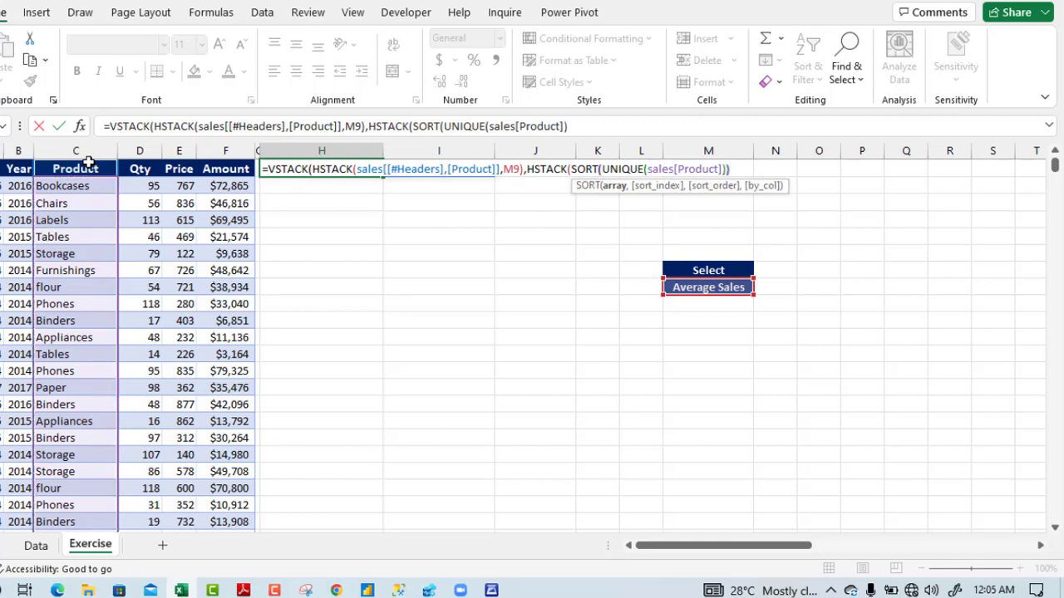
type(")")
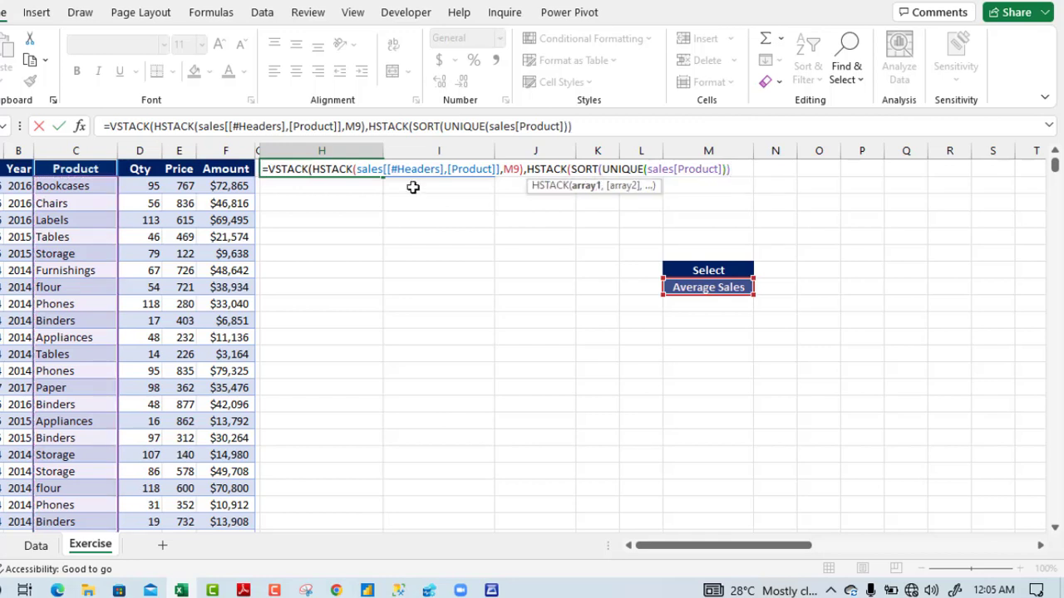
type(",")
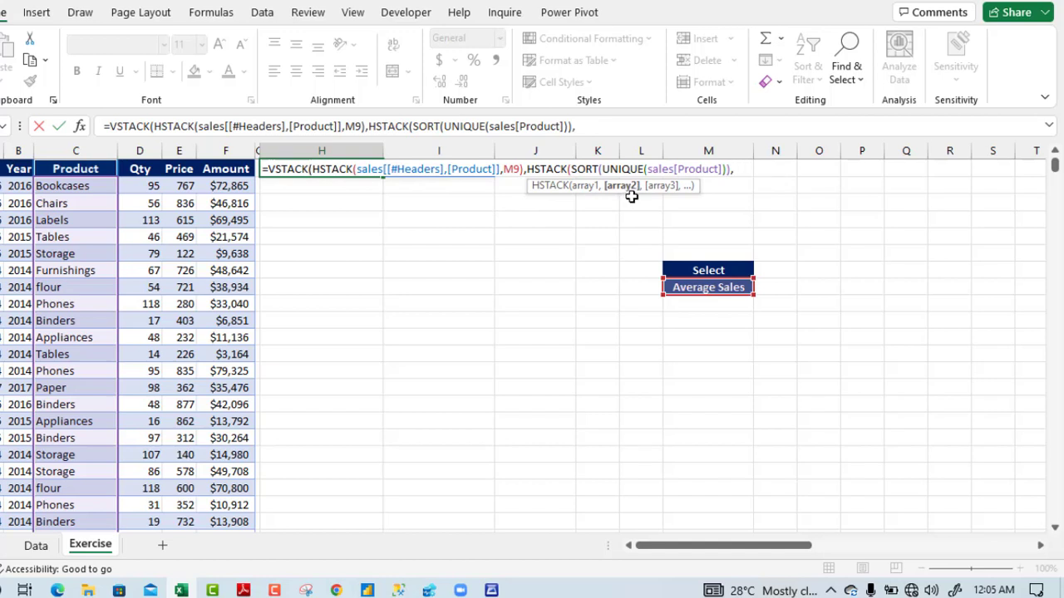
Step: Begin the second array of the nested HSTACK with an IF testing M9="Total Sales"
type("if")
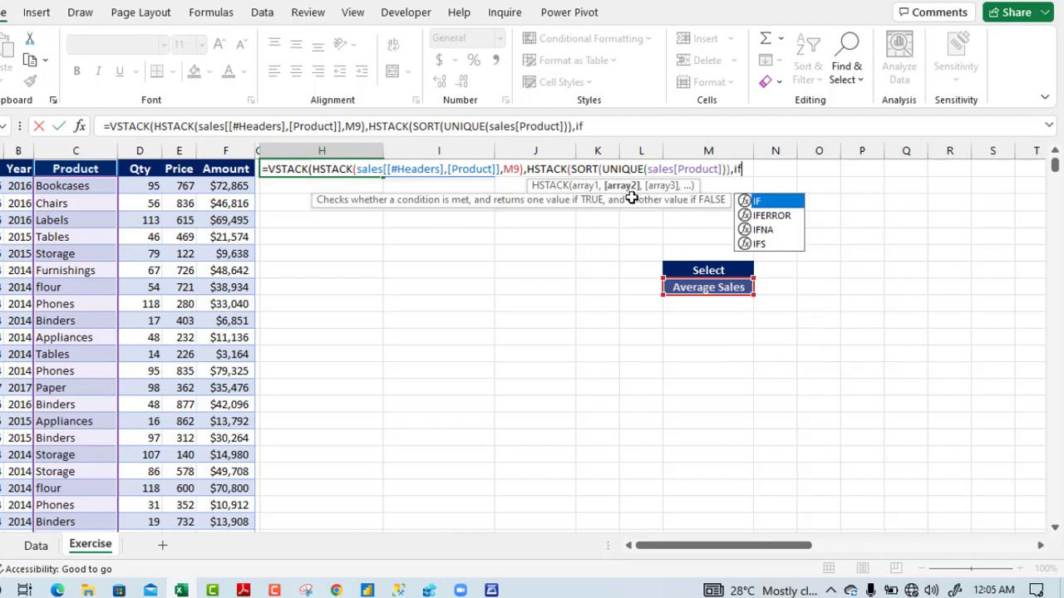
key("Tab")
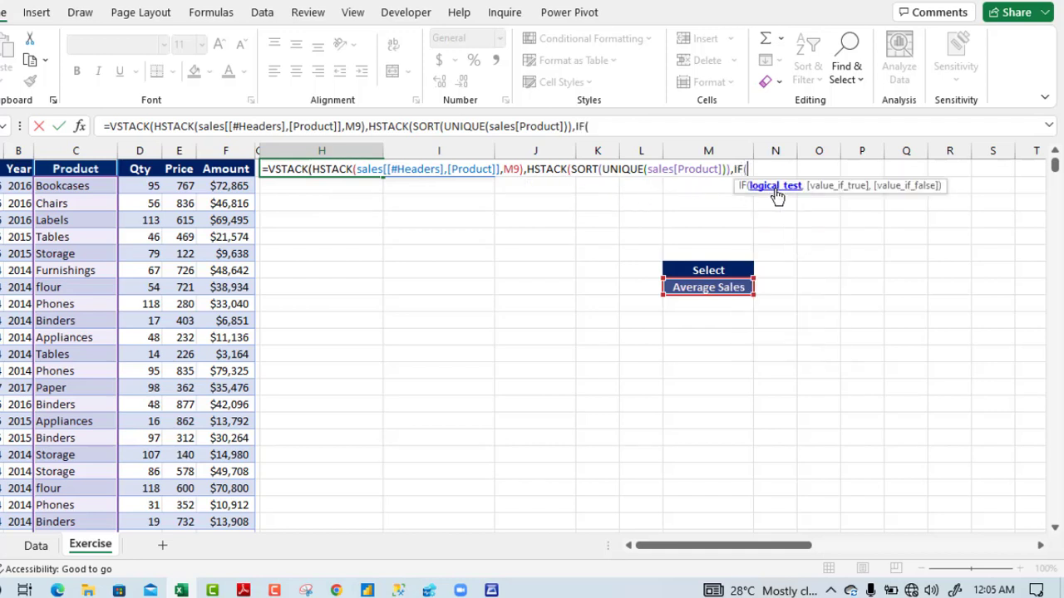
left_click(708, 285)
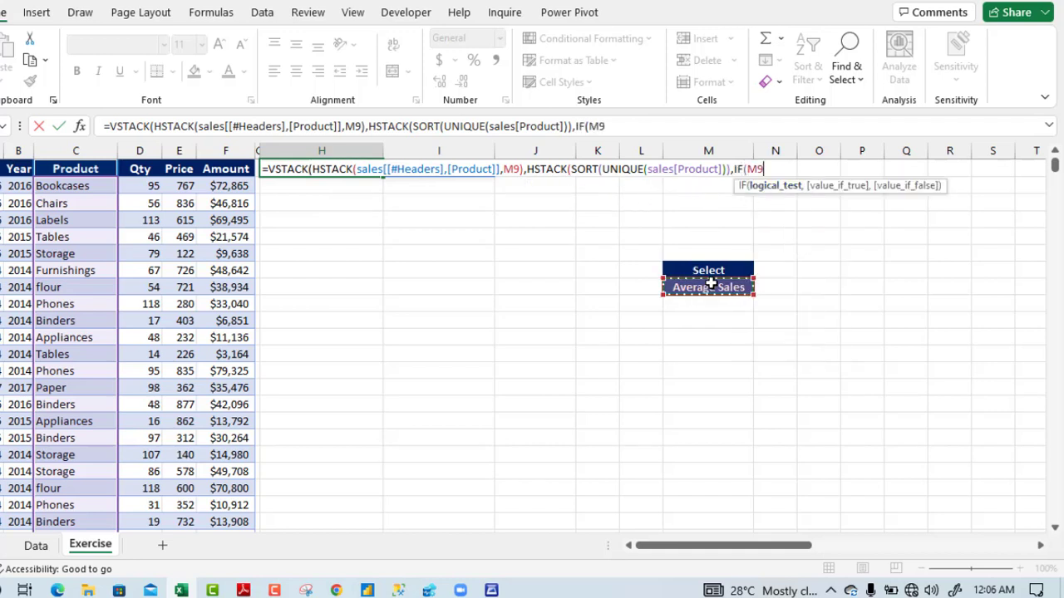
type("=\"")
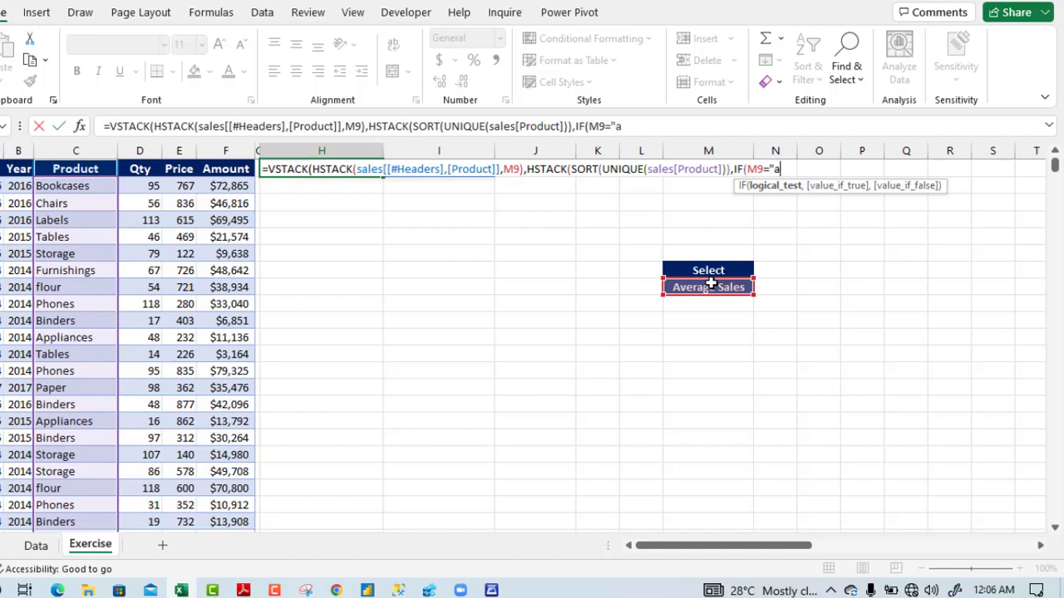
type("Total Sales\",s")
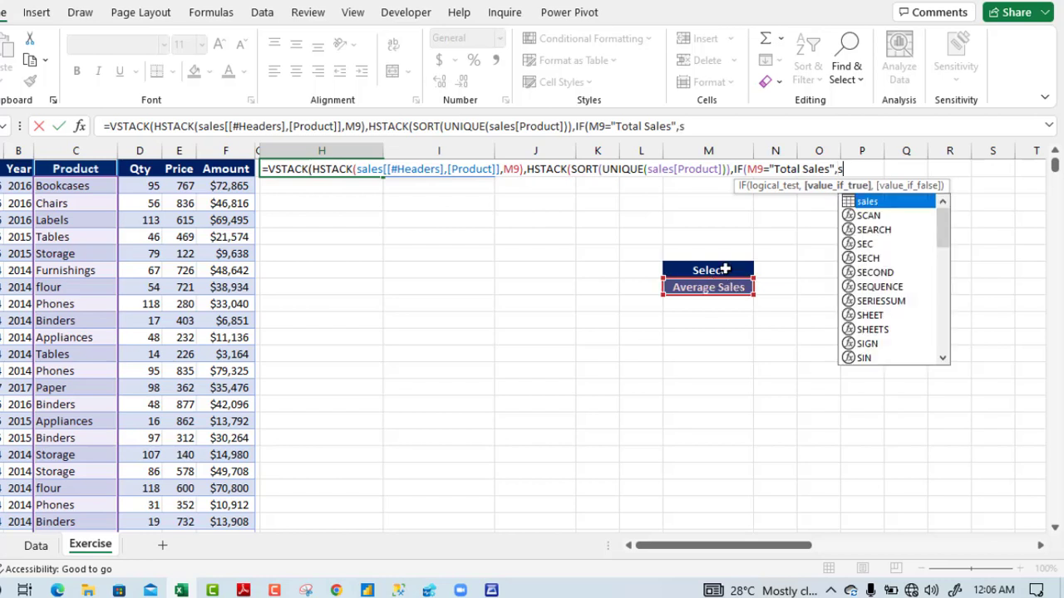
Step: Add SUMIFS as the IF's value if true, with sales[Amount] as sum range and sales[Product] as criteria range
type("umif")
key("Down")
key("Tab")
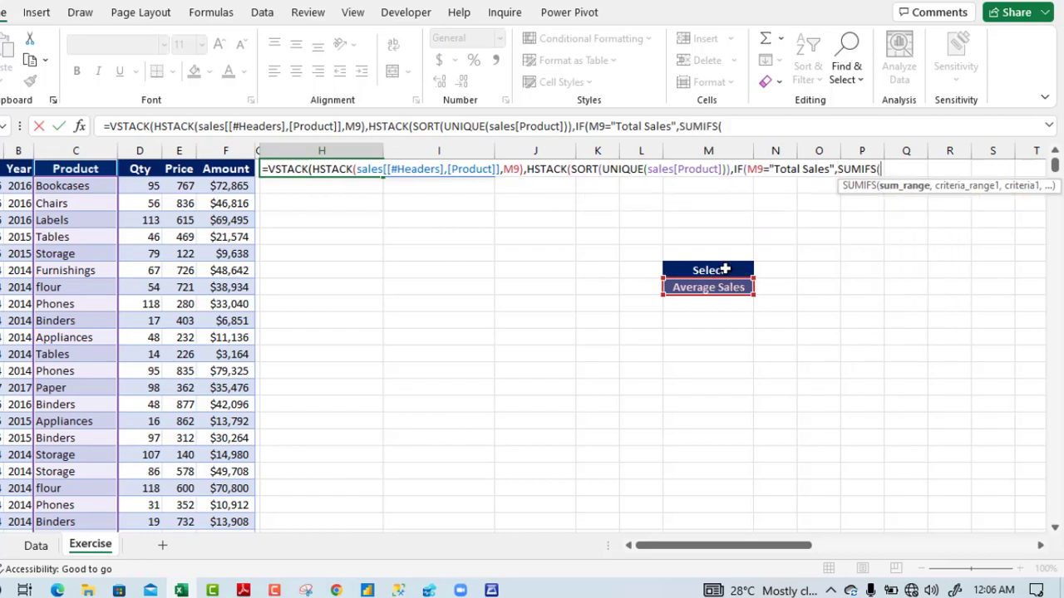
left_click(226, 156)
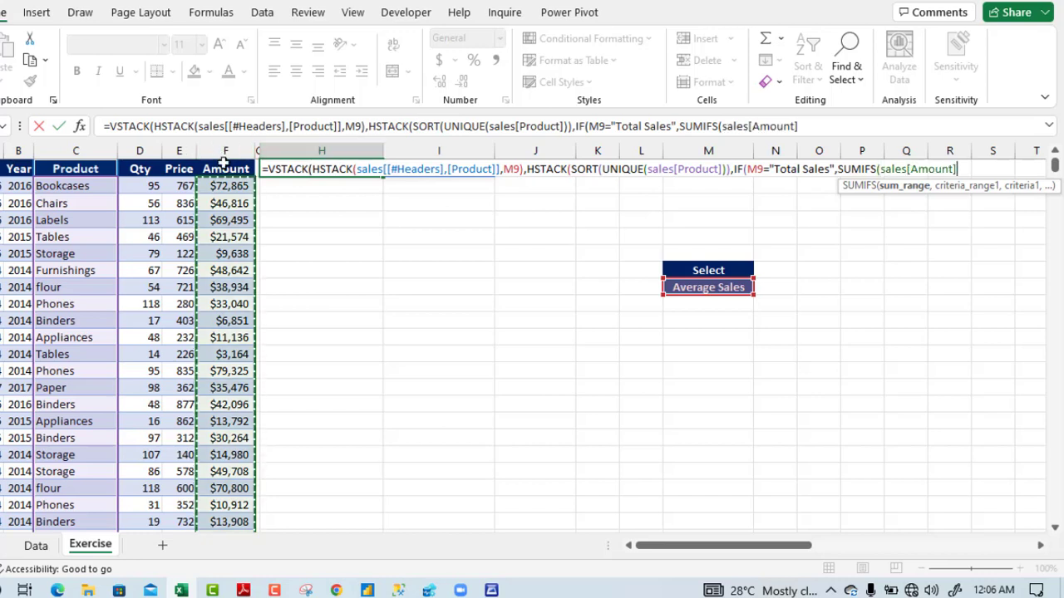
type(",")
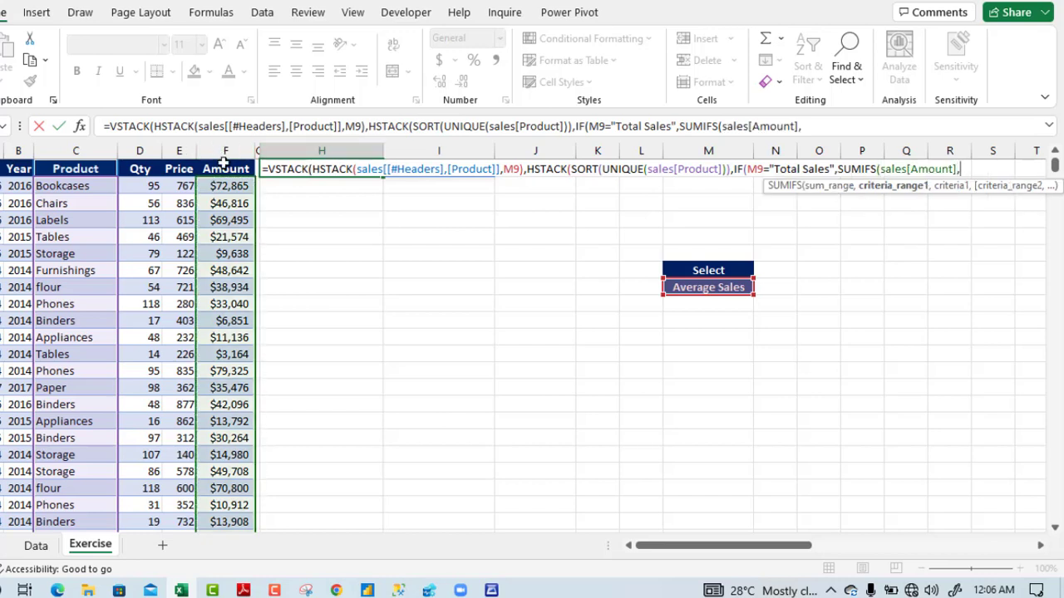
left_click(56, 158)
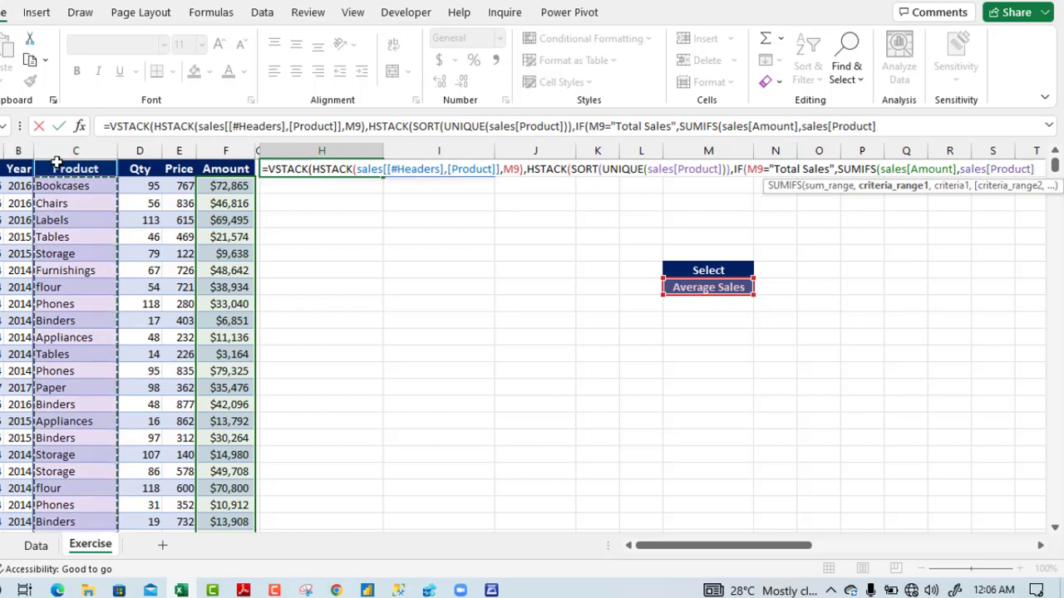
type(",")
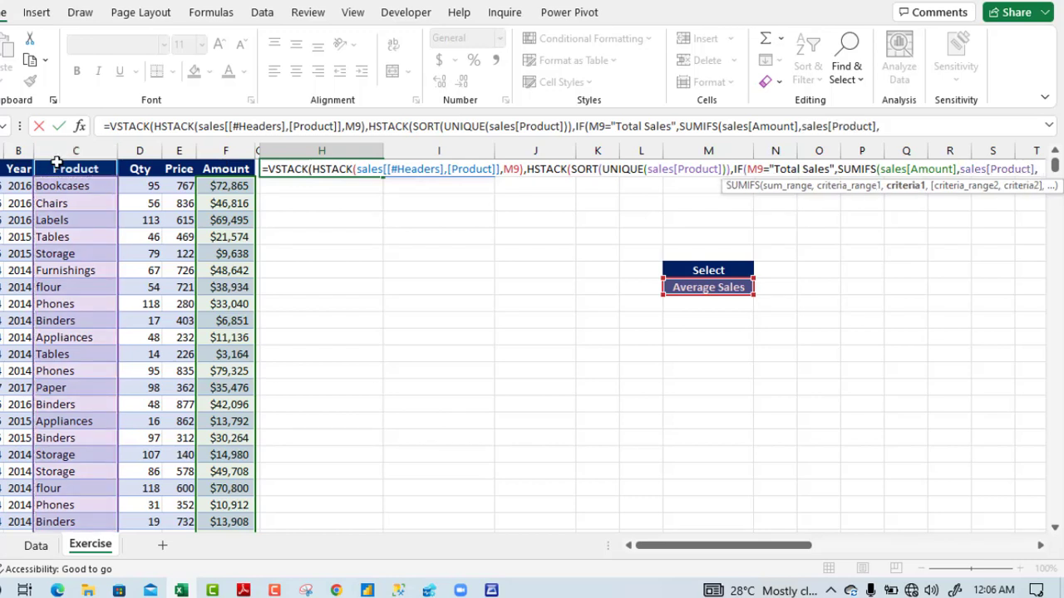
Step: Complete the SUMIFS with SORT(UNIQUE(sales[Product])) as its criteria and close the function
type("sort")
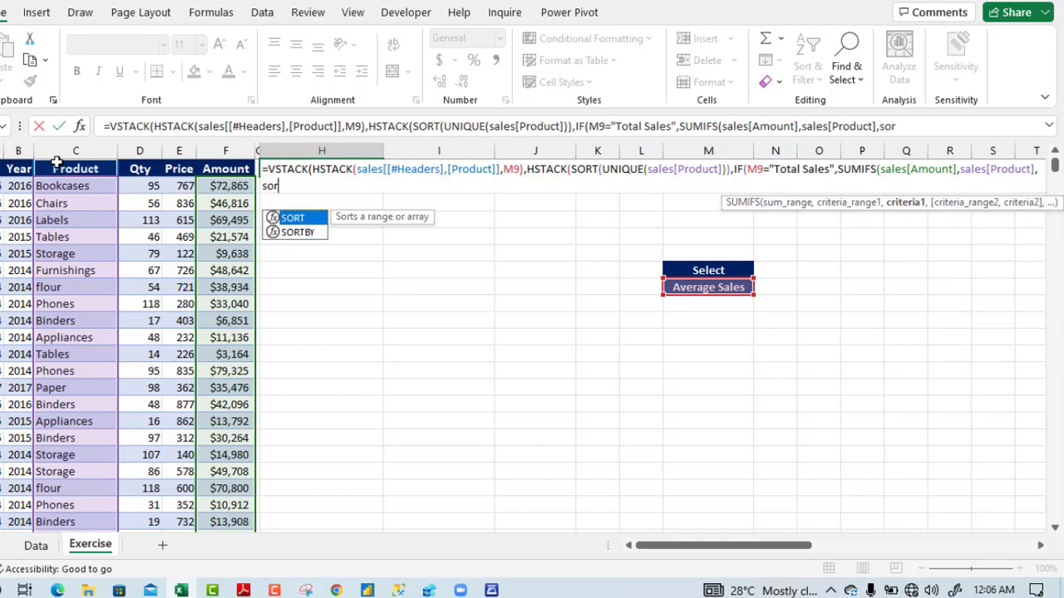
key("Tab")
type("uniq")
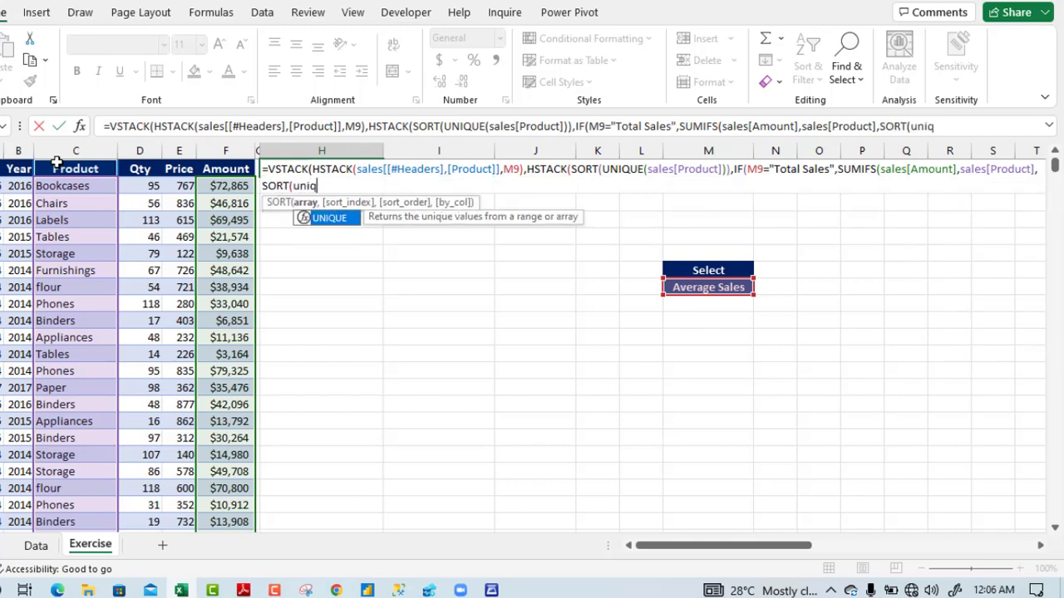
key("Tab")
left_click(57, 160)
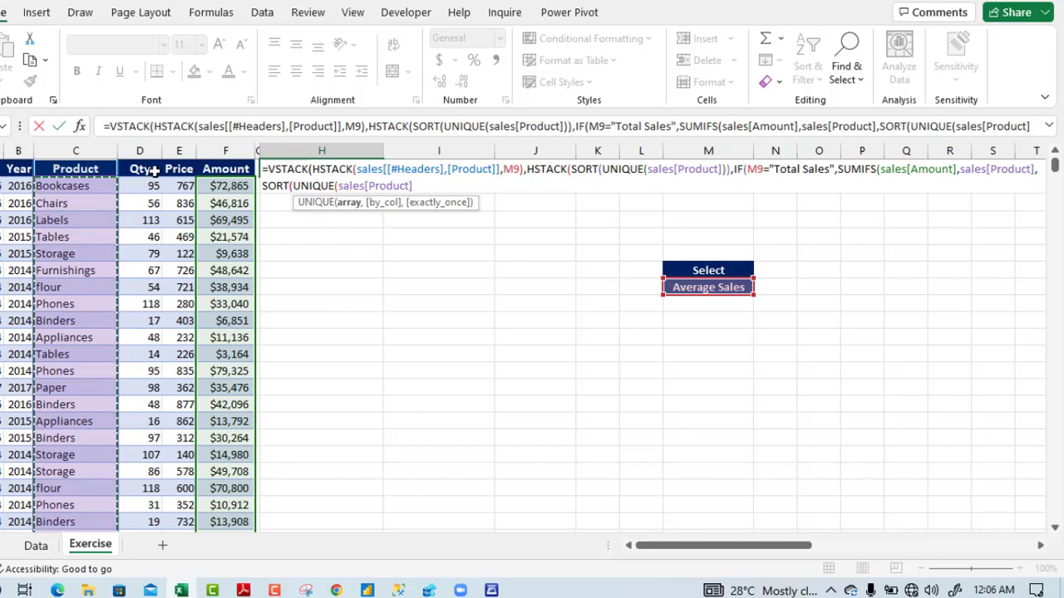
type(")")
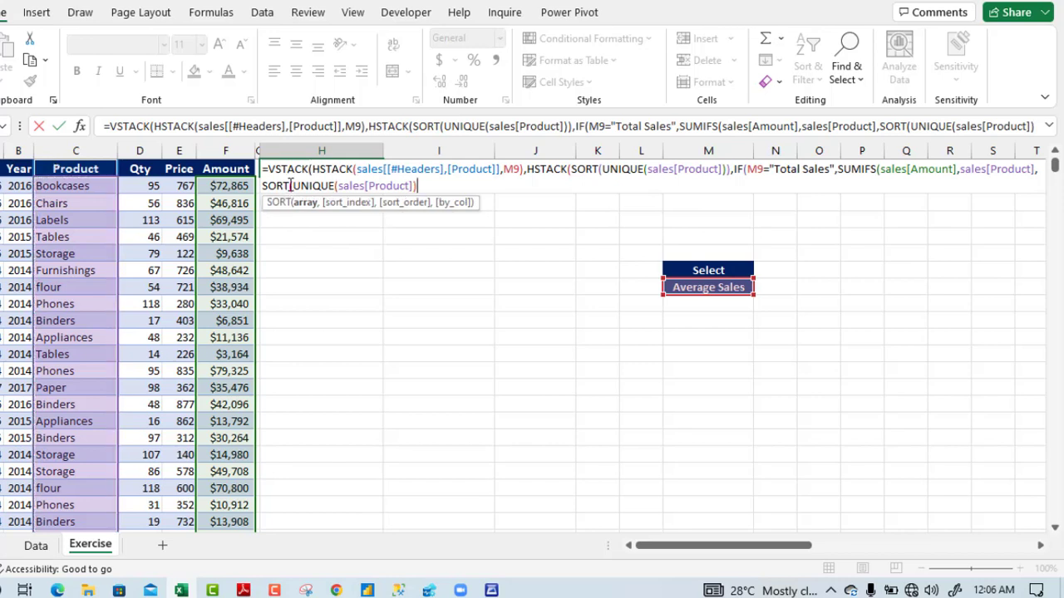
type(")")
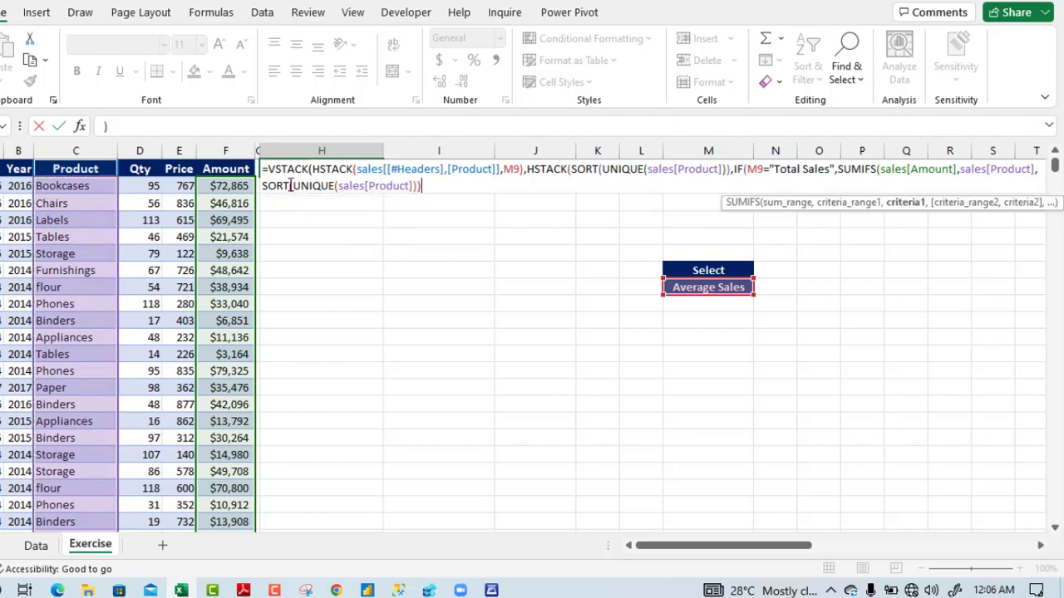
type(")")
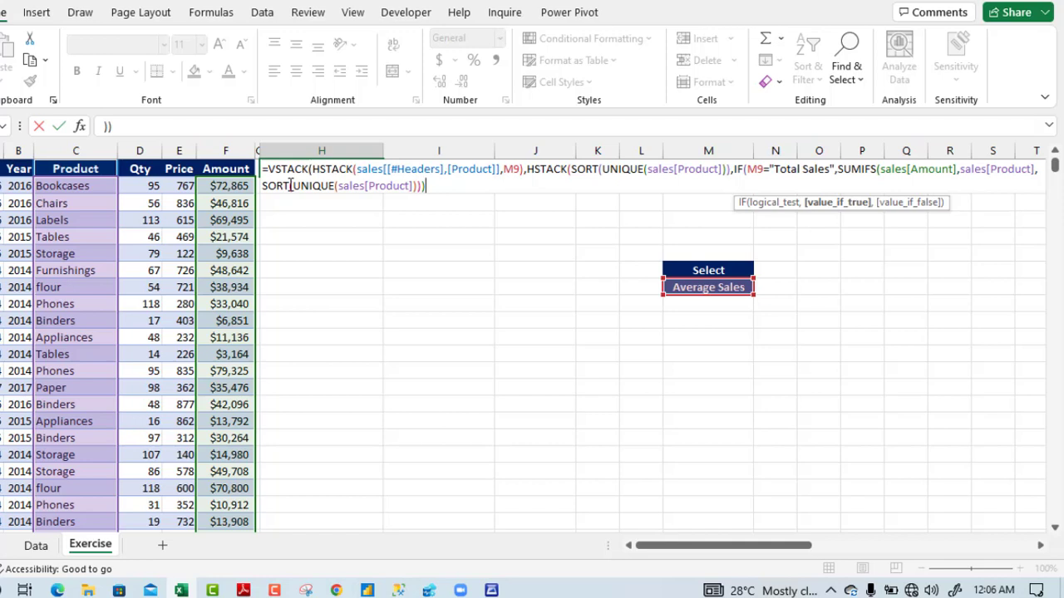
Step: Evaluate the IF's value-if-true argument inside the formula to inspect the product totals, and restore the SUMIFS expression
left_click(846, 210)
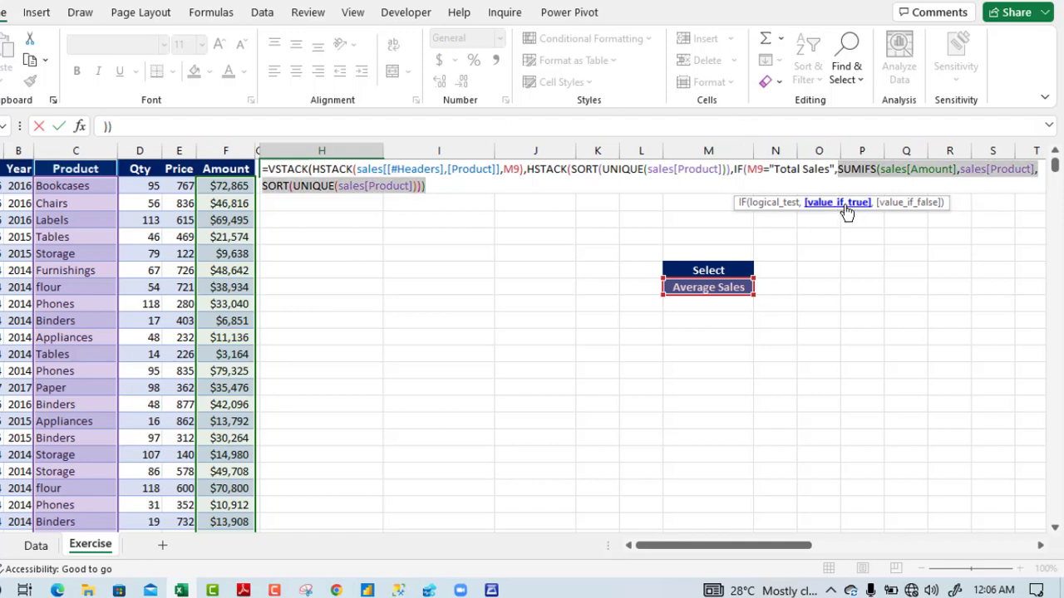
key("F9")
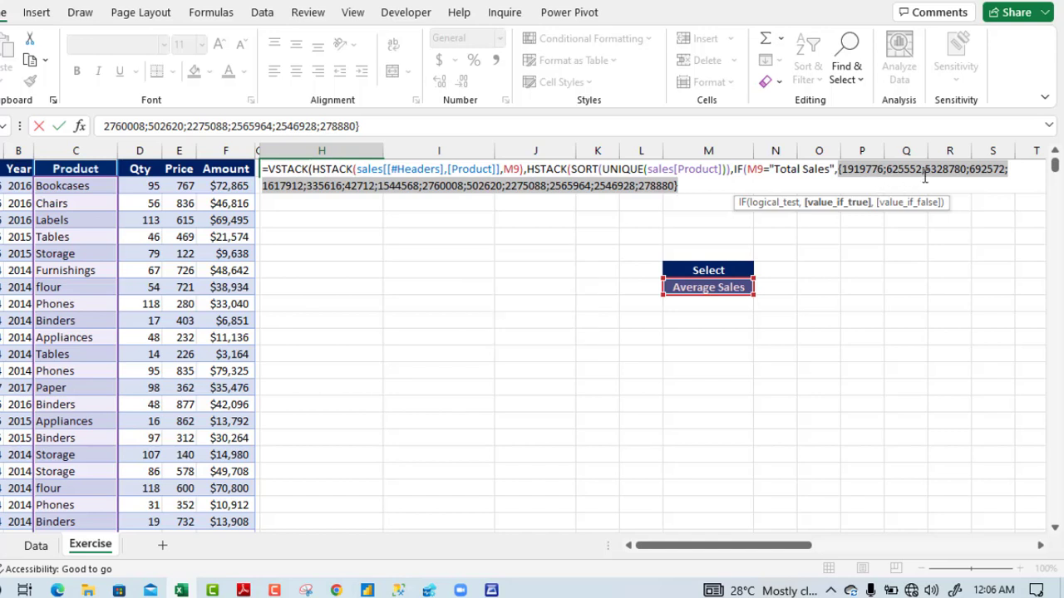
key("ctrl+z")
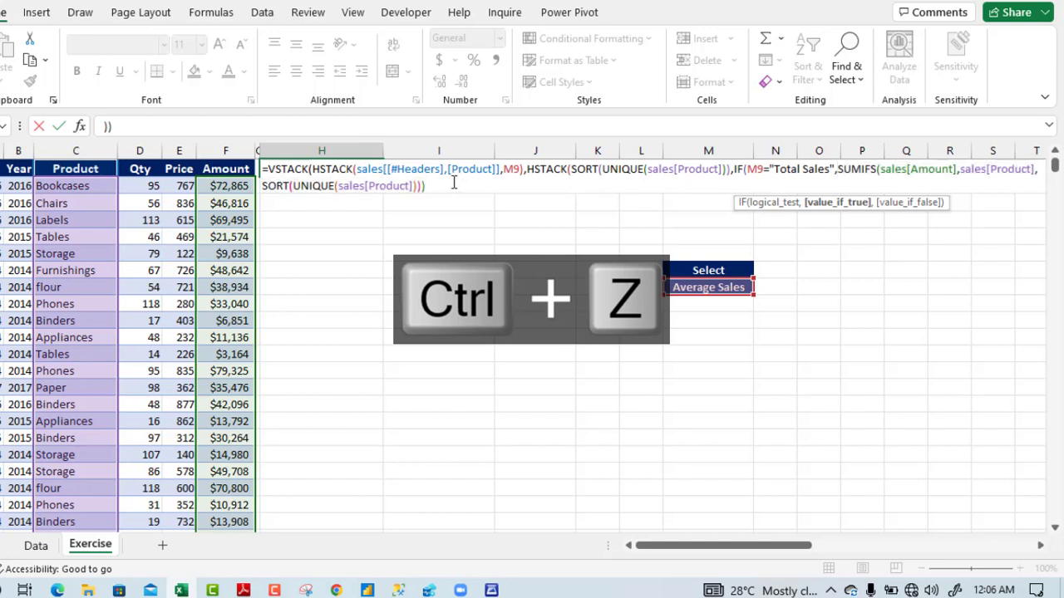
Step: Add a nested IF as the first IF's value if false, testing M9="Sum of Qty"
type(",")
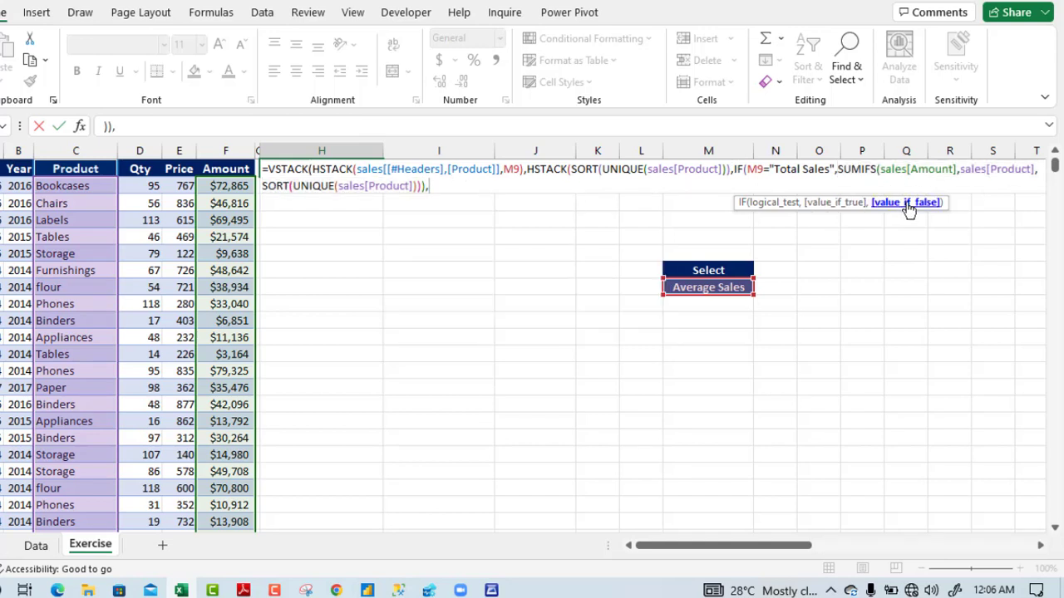
type("IF(")
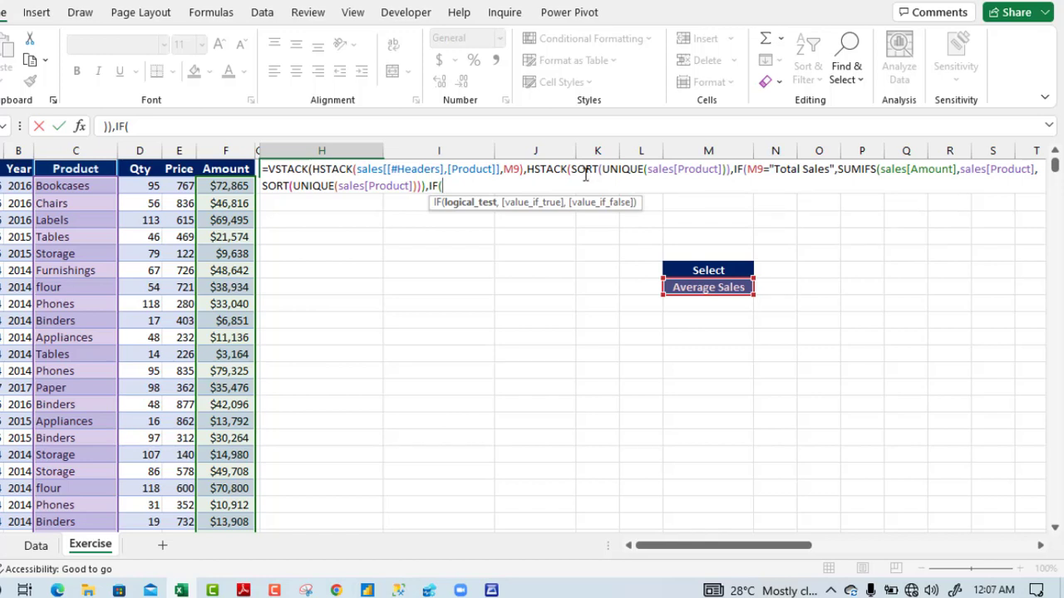
left_click(689, 289)
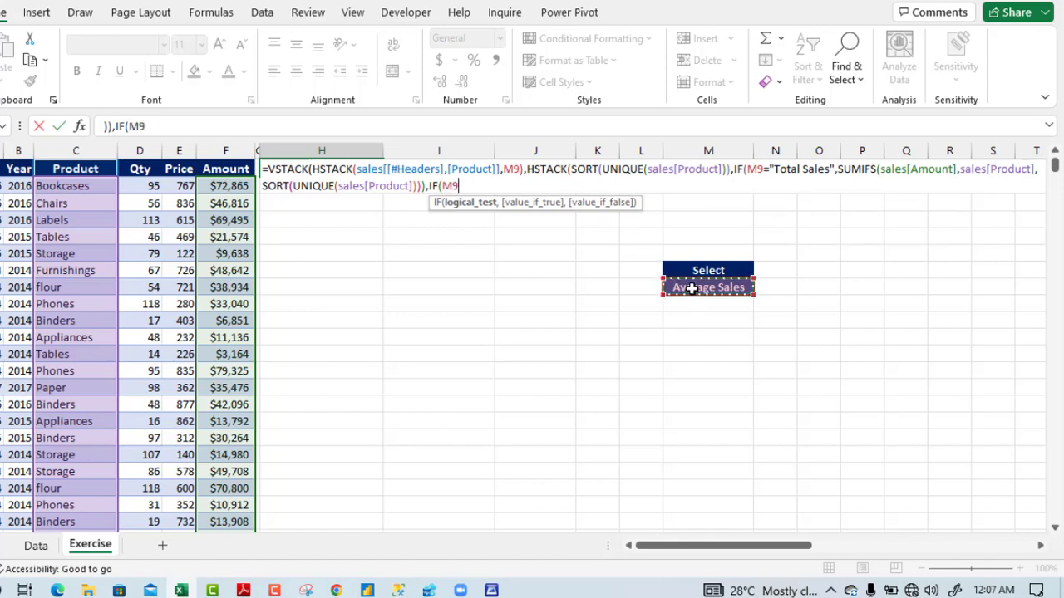
type("=\"Sum of Gty")
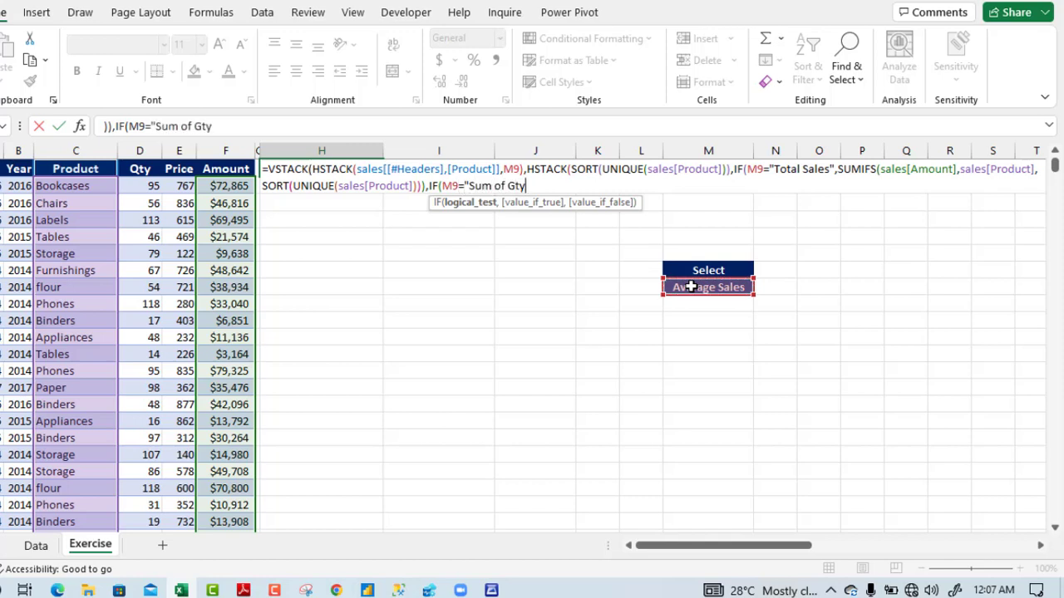
key("BackSpace")
key("BackSpace")
key("BackSpace")
type("Qty\",")
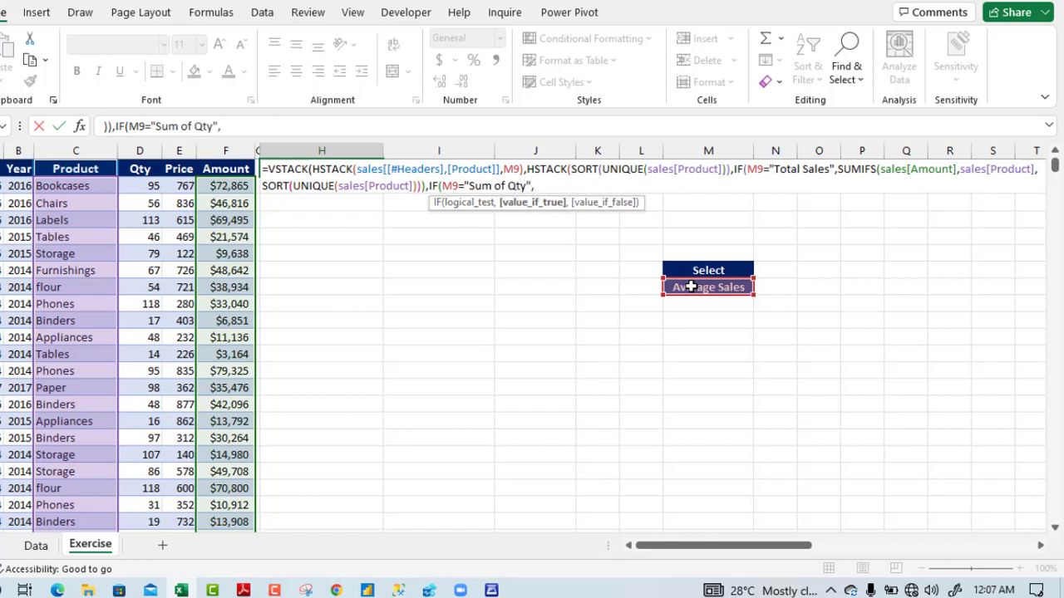
Step: Add SUMIFS as the nested IF's value if true, with sales[Qty] as sum range and sales[Product] as criteria range
type("sumif")
key("Down")
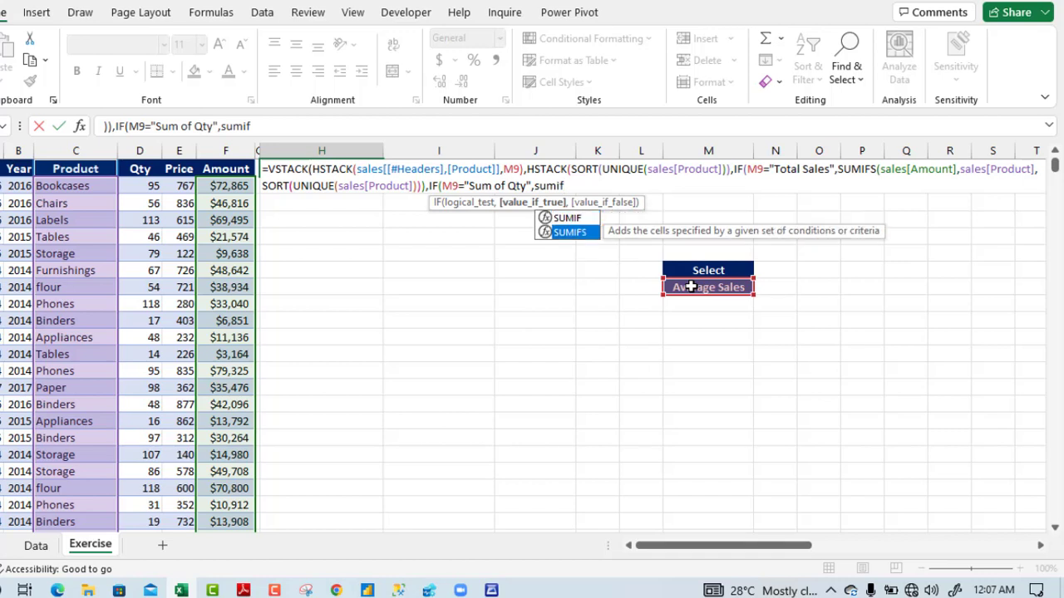
key("Tab")
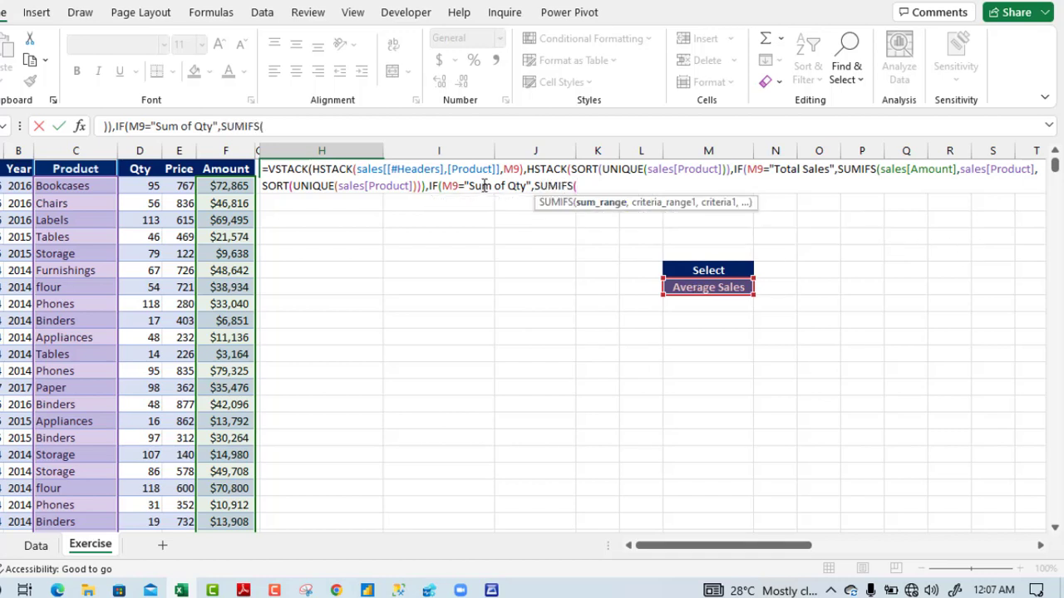
left_click_drag(469, 186, 505, 186)
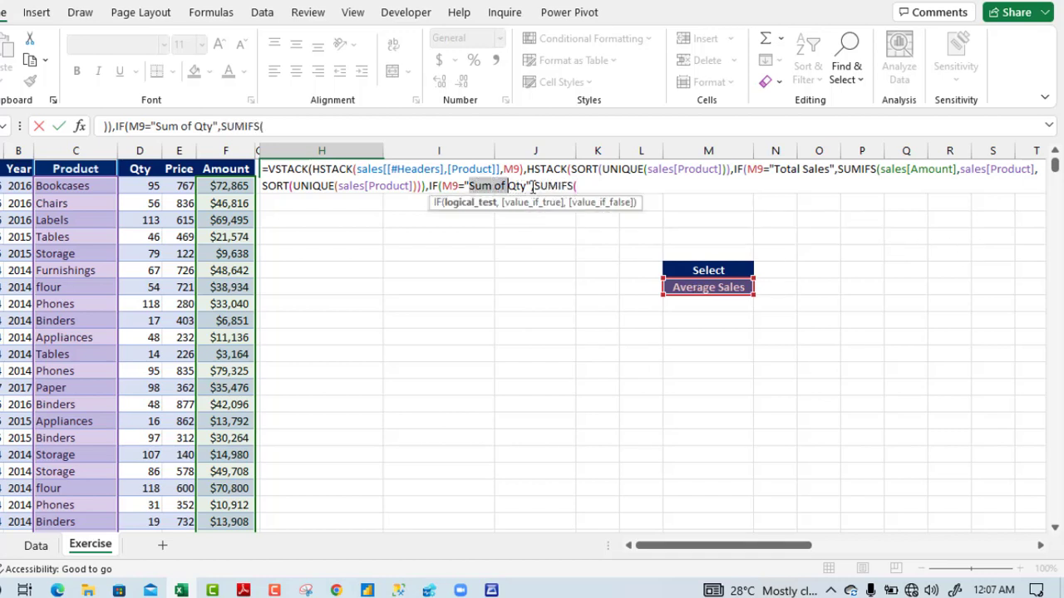
left_click(584, 188)
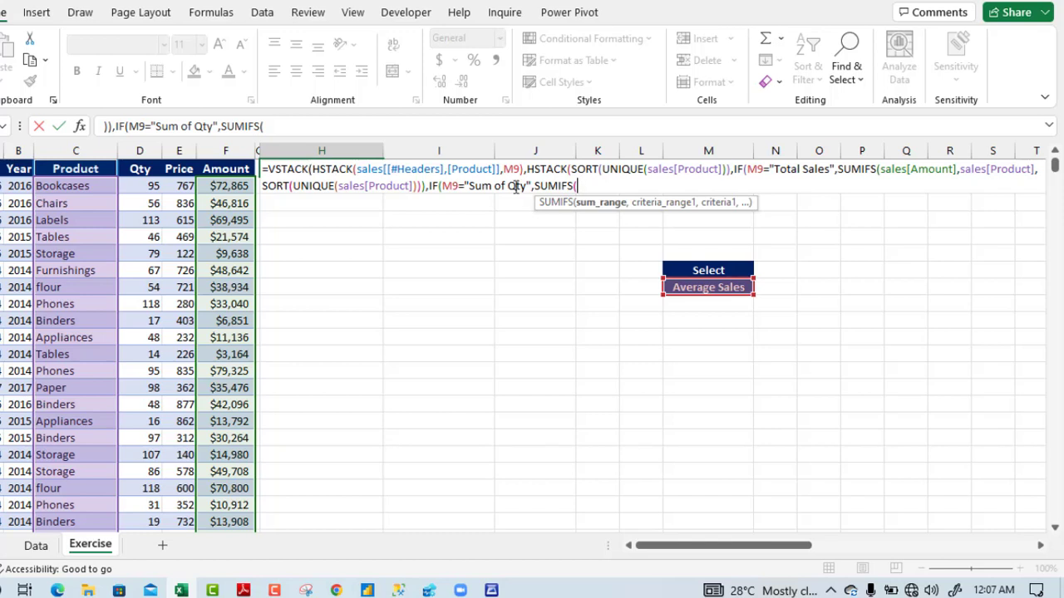
left_click(143, 166)
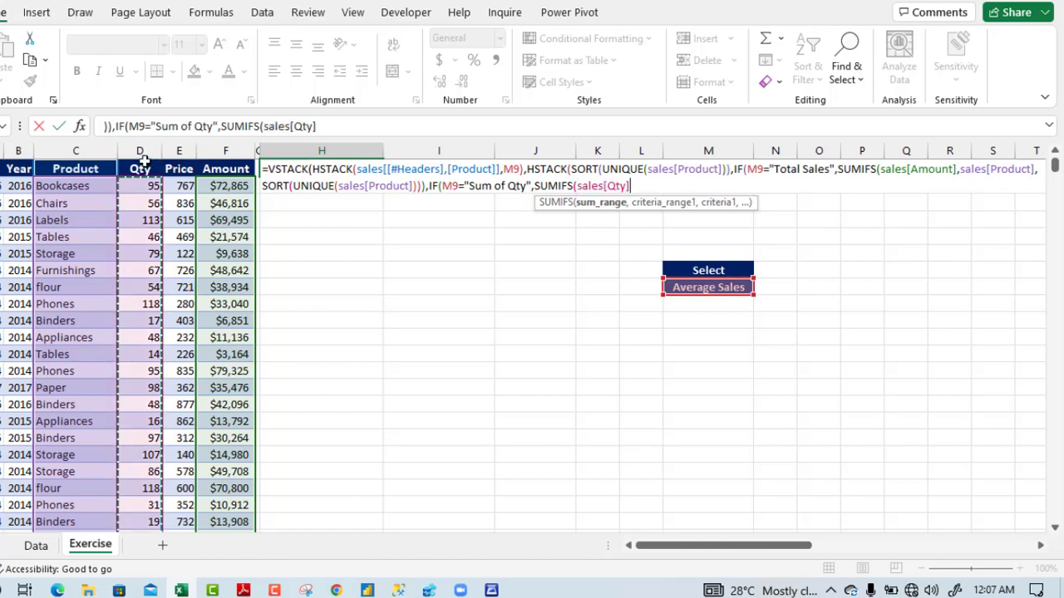
type(",")
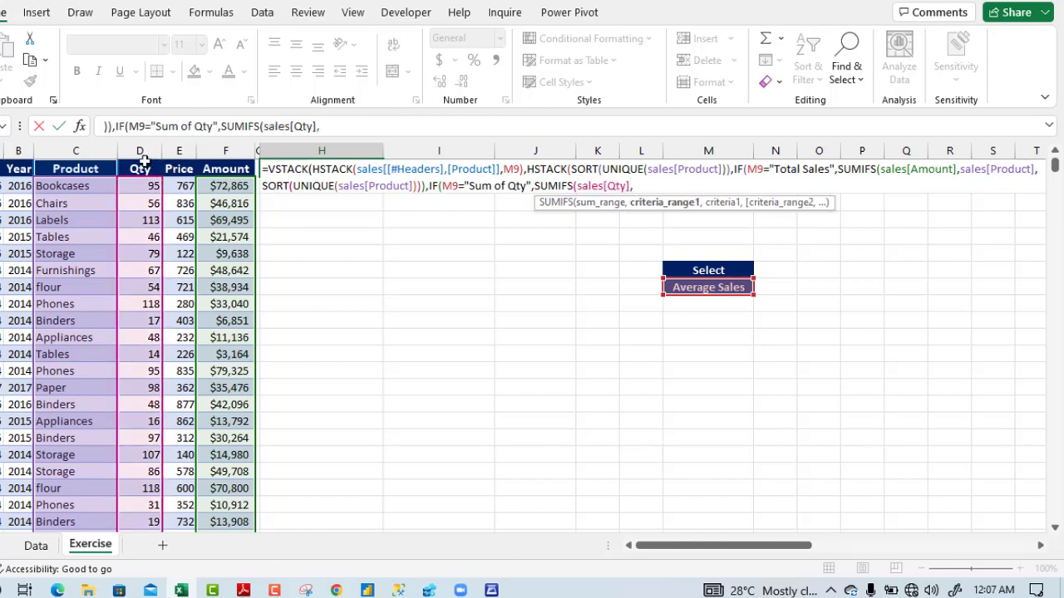
left_click(76, 165)
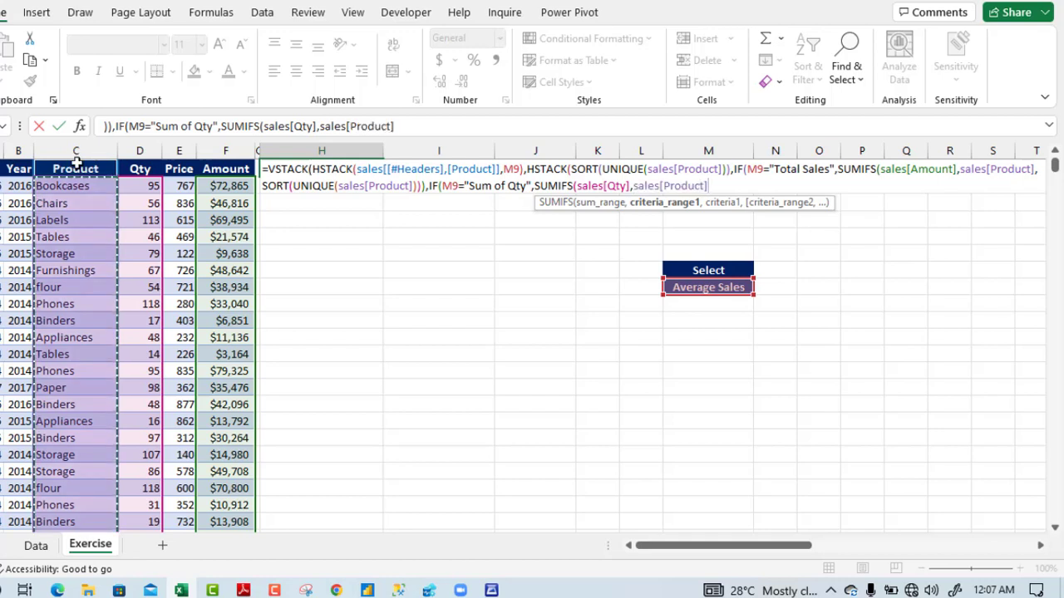
type(",")
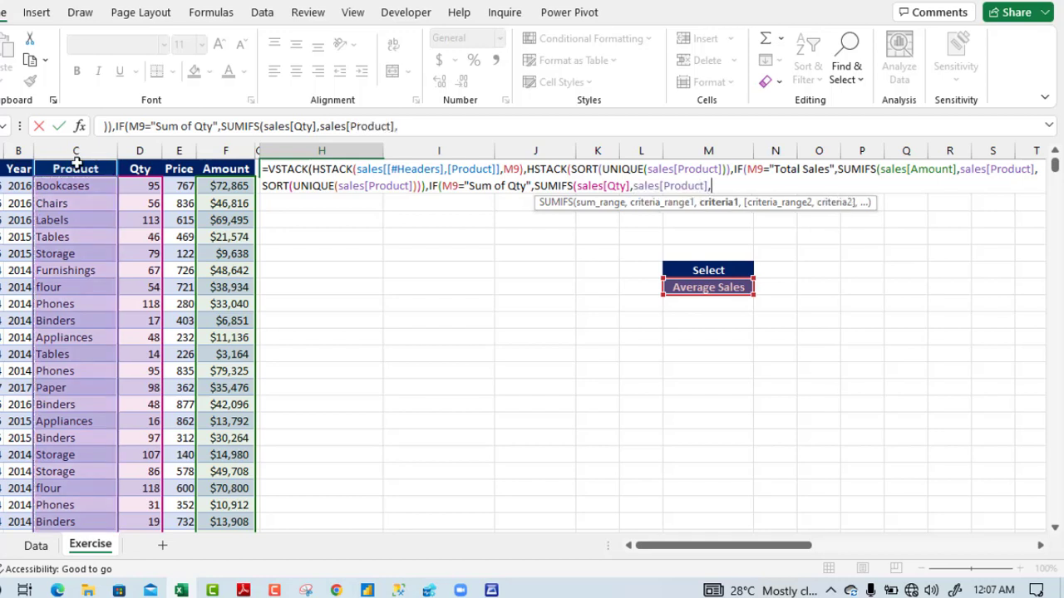
Step: Give the quantity SUMIFS the criteria SORT(UNIQUE(sales[Product])), close it and continue to the nested IF's value if false
type("sort")
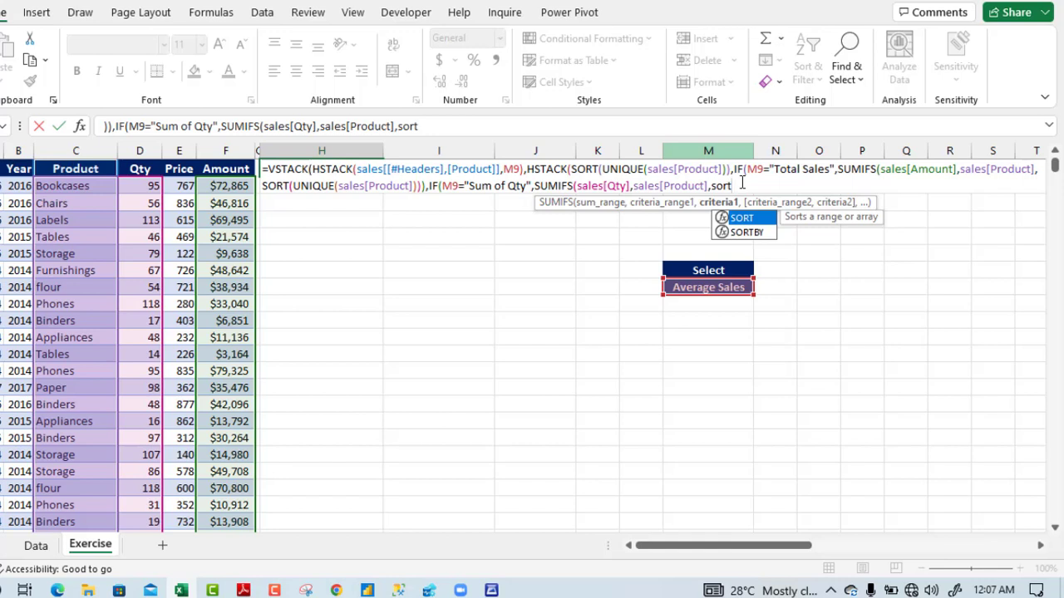
key("Tab")
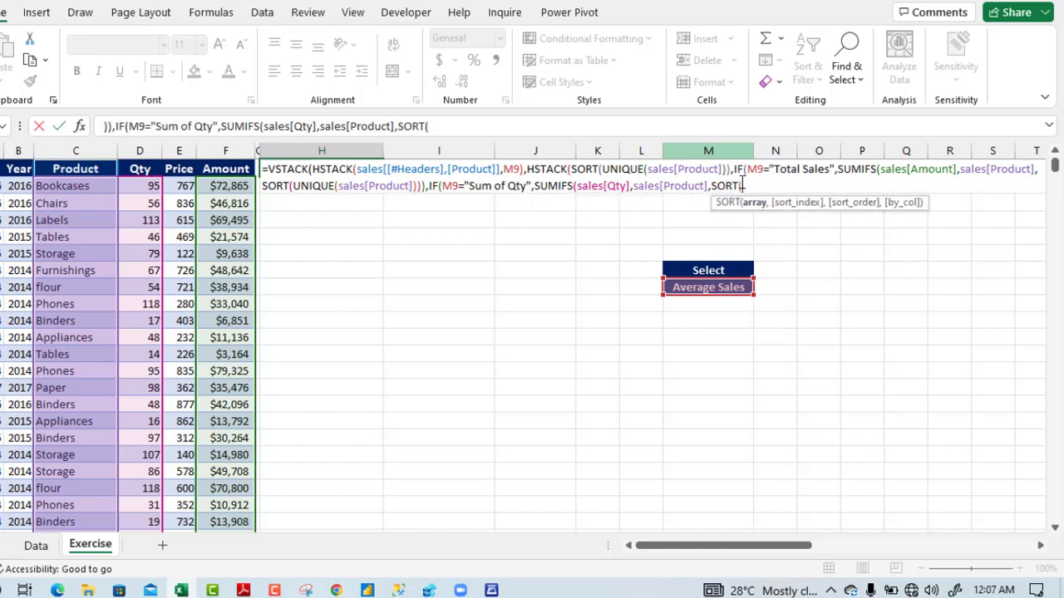
type("uniq")
key("Tab")
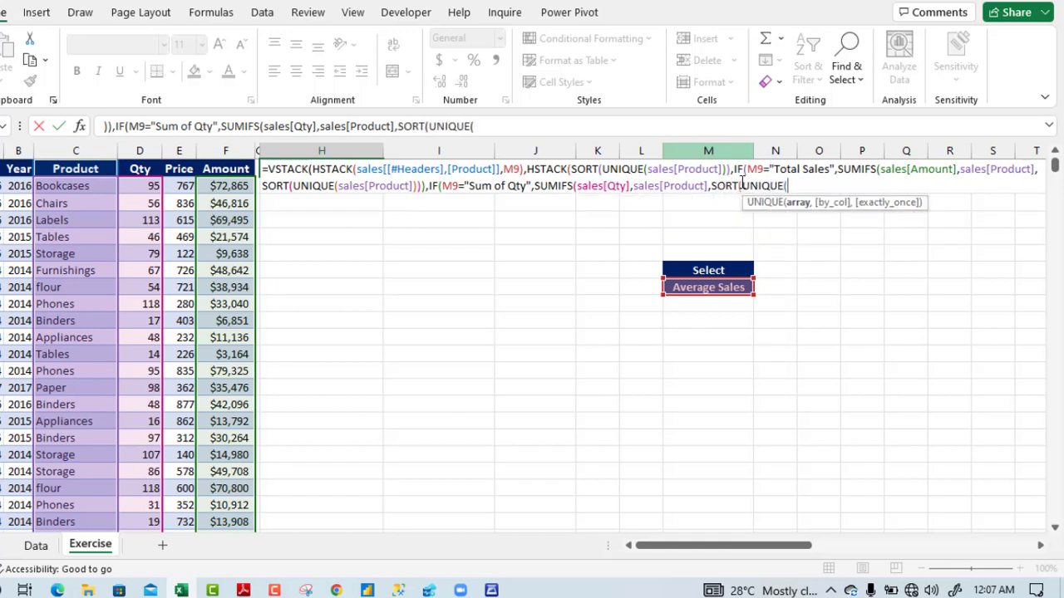
left_click(98, 169)
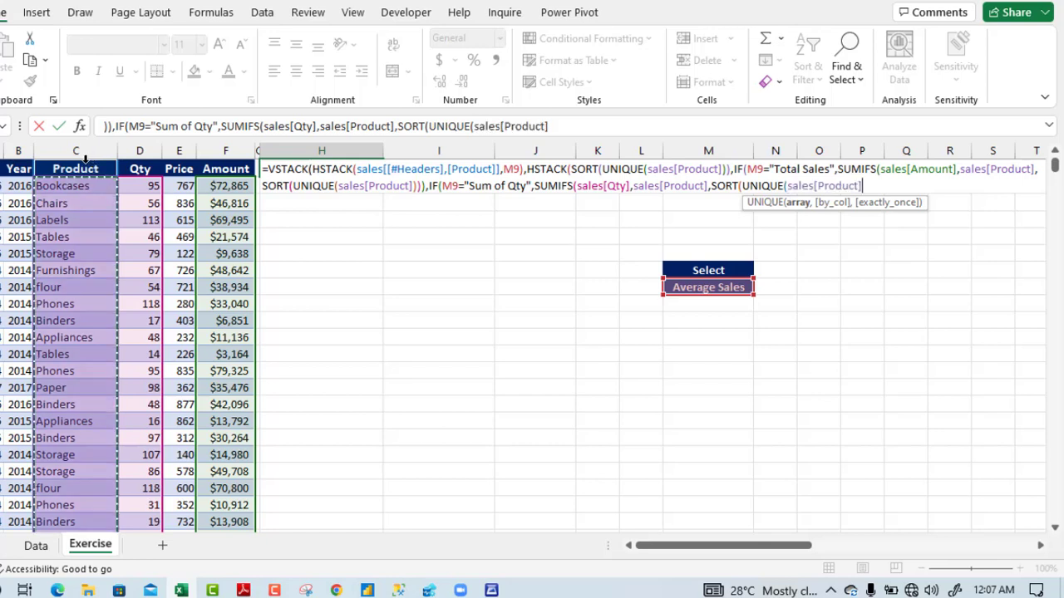
type(")")
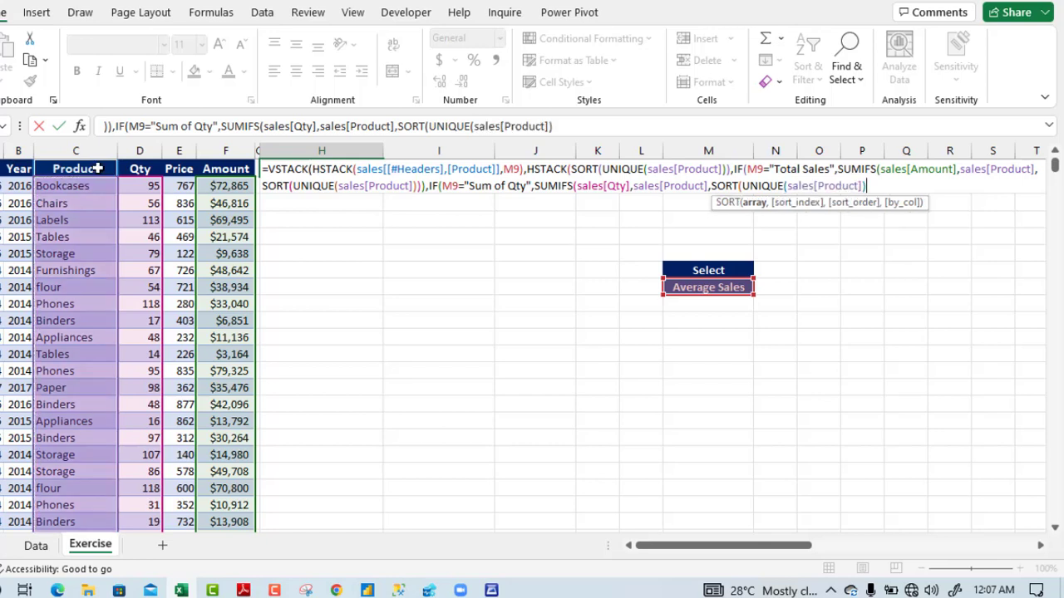
type(")")
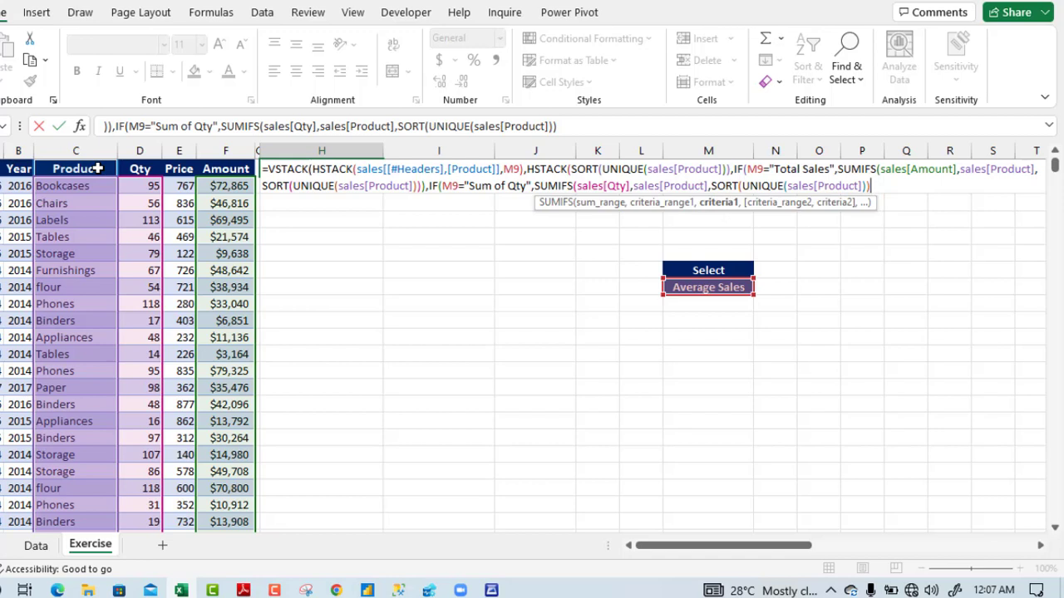
type(")")
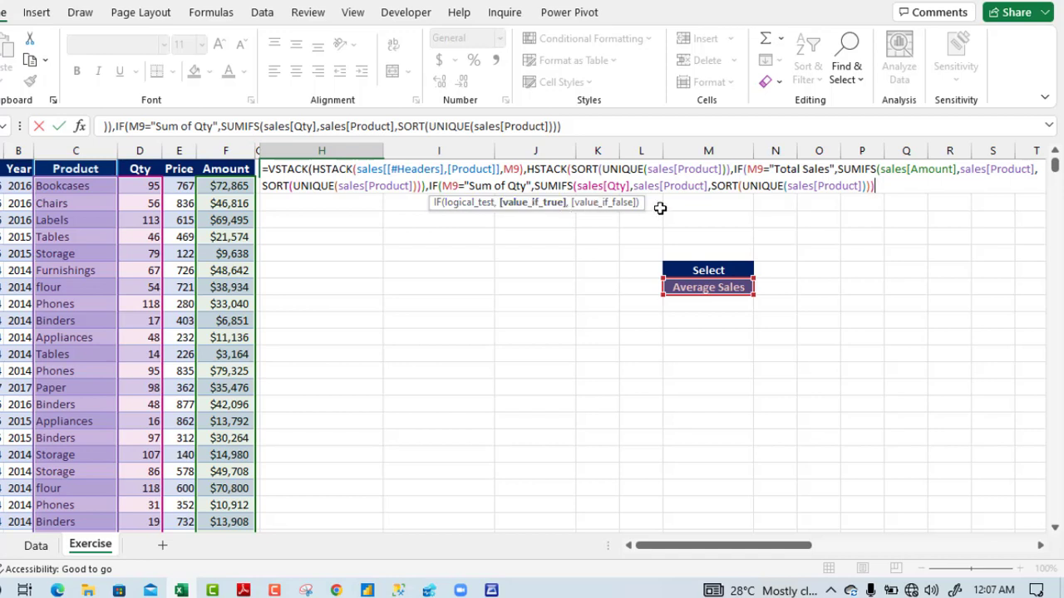
type(",")
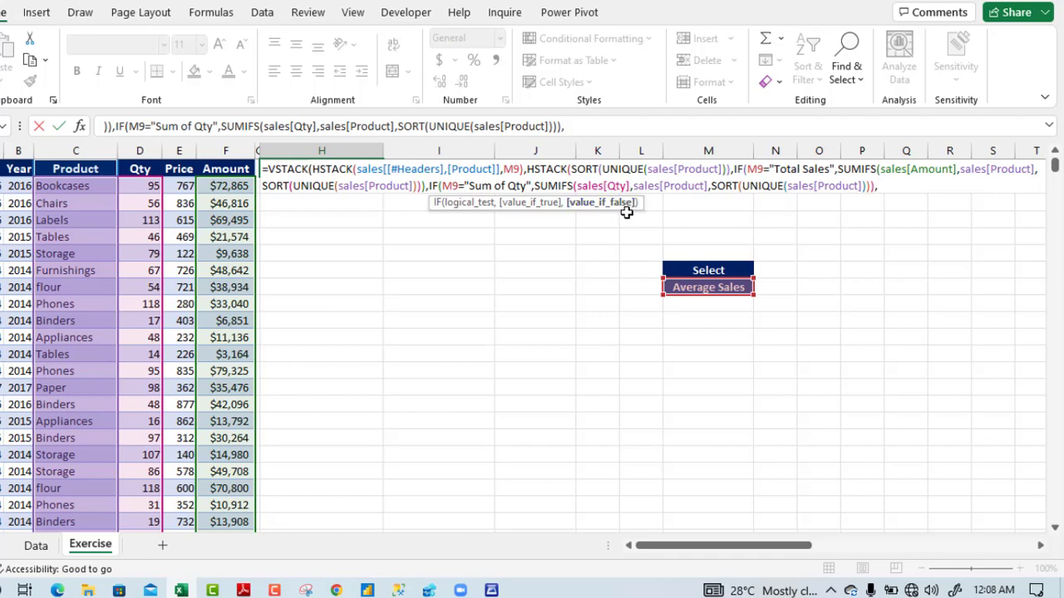
Step: Add AVERAGEIFS as the nested IF's value if false, with sales[Amount] as average range and sales[Product] as criteria range
type("average")
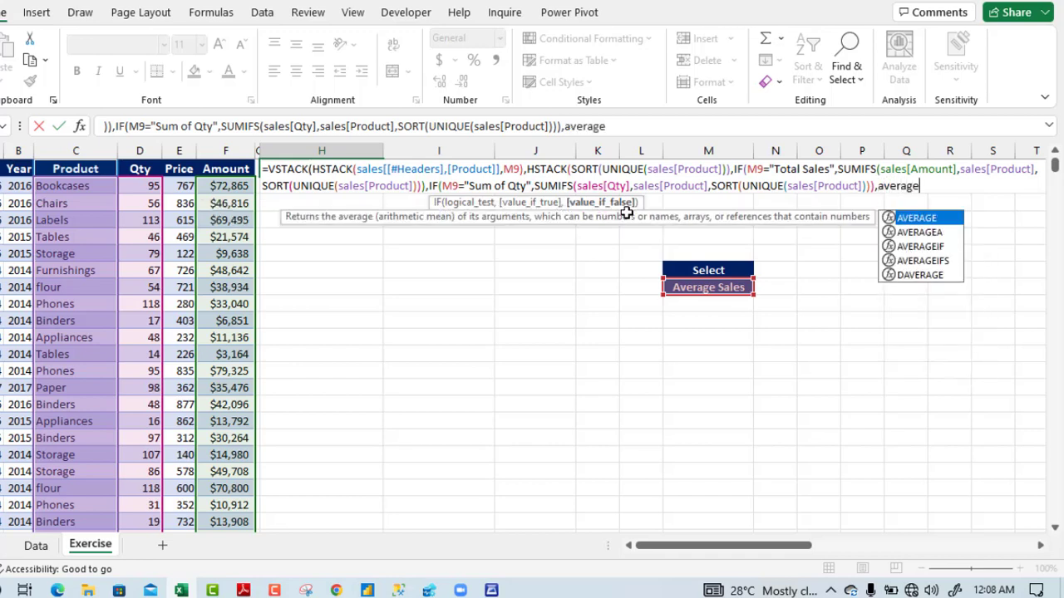
key("Down")
key("Down")
key("Down")
key("Tab")
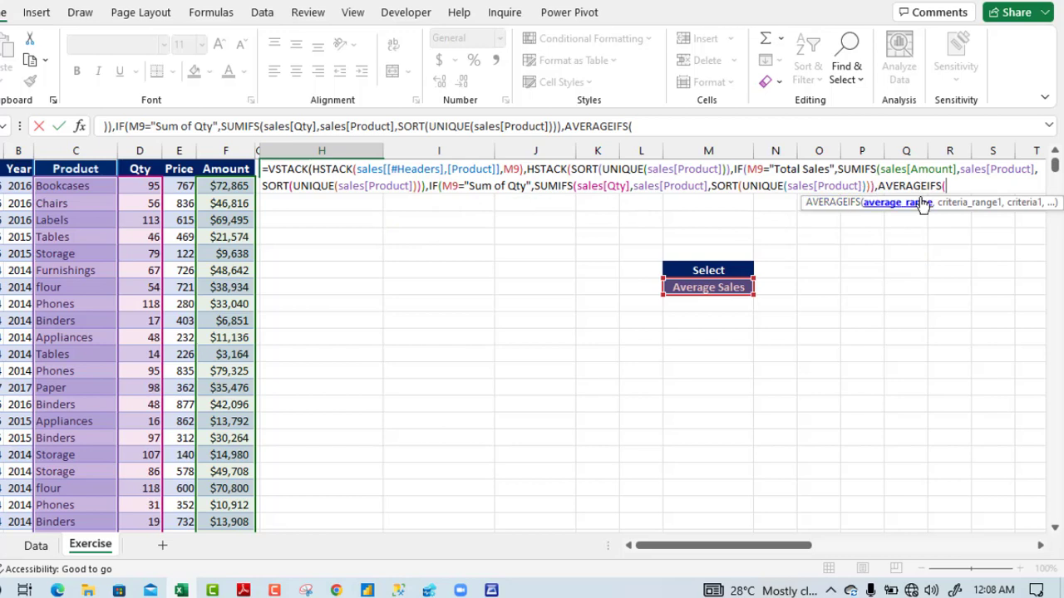
left_click(215, 158)
type(",")
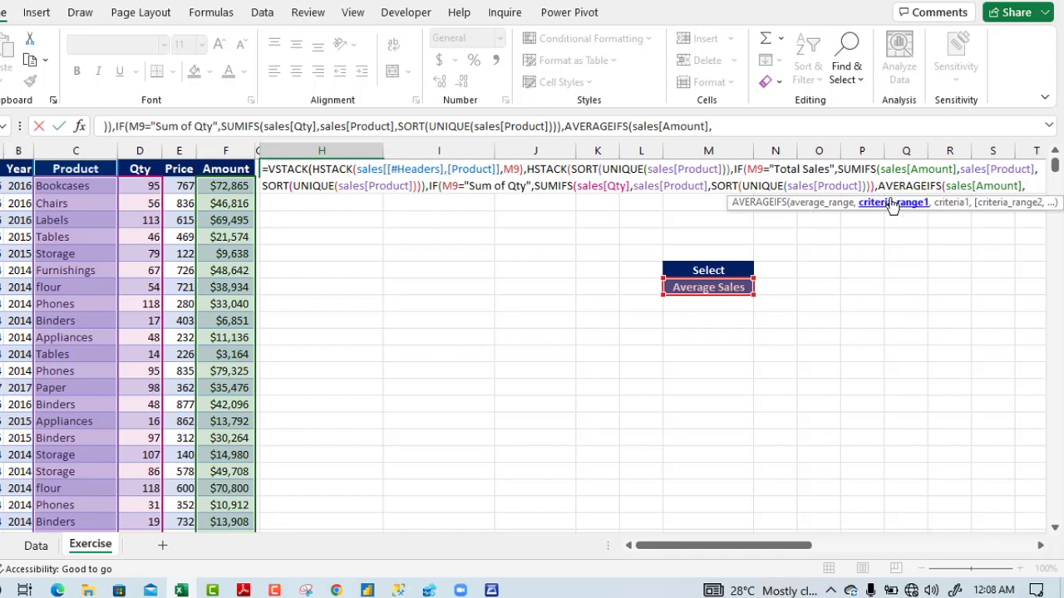
left_click(74, 158)
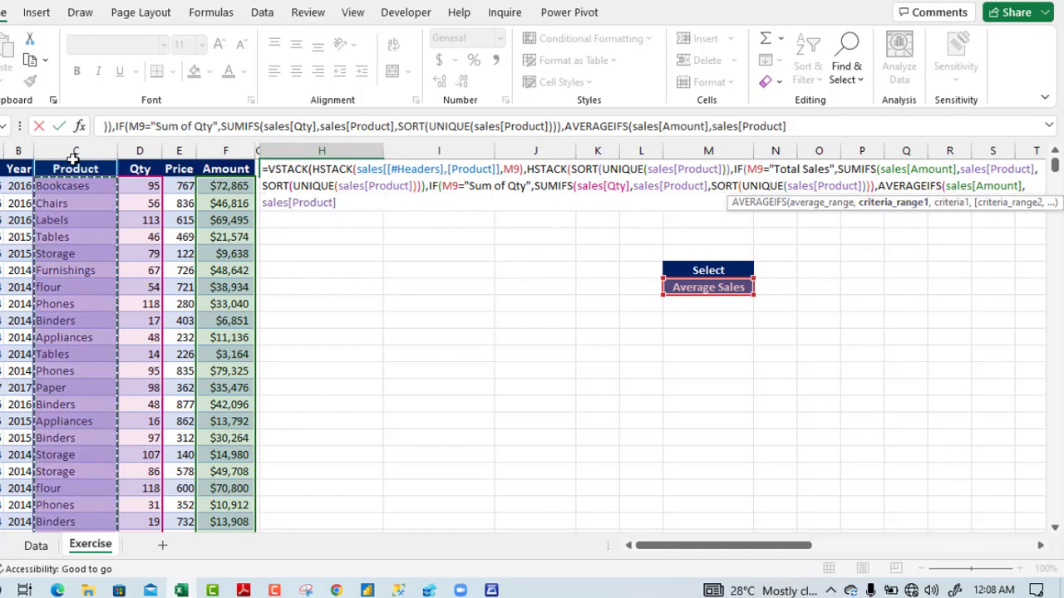
type(",")
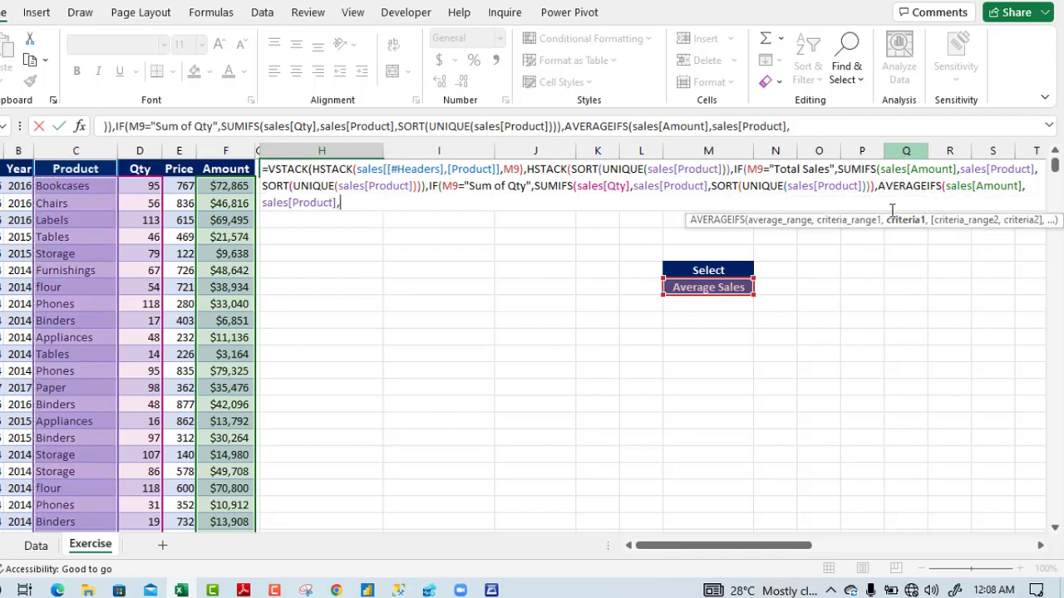
Step: Complete the AVERAGEIFS with SORT(UNIQUE(sales[Product])) as its criteria and close the function
type("sort")
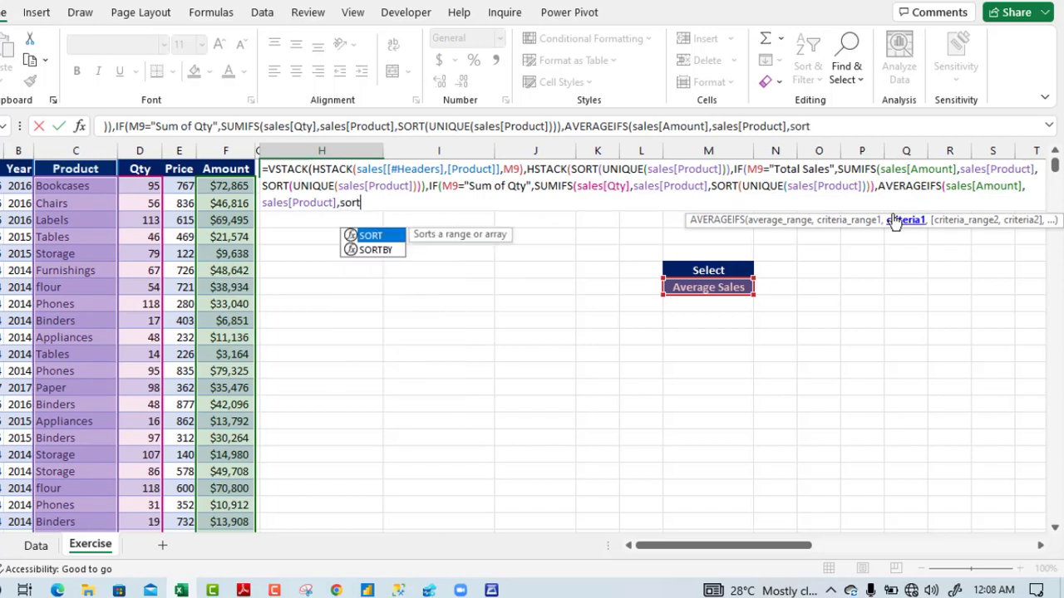
key("Tab")
type("uniq")
key("Tab")
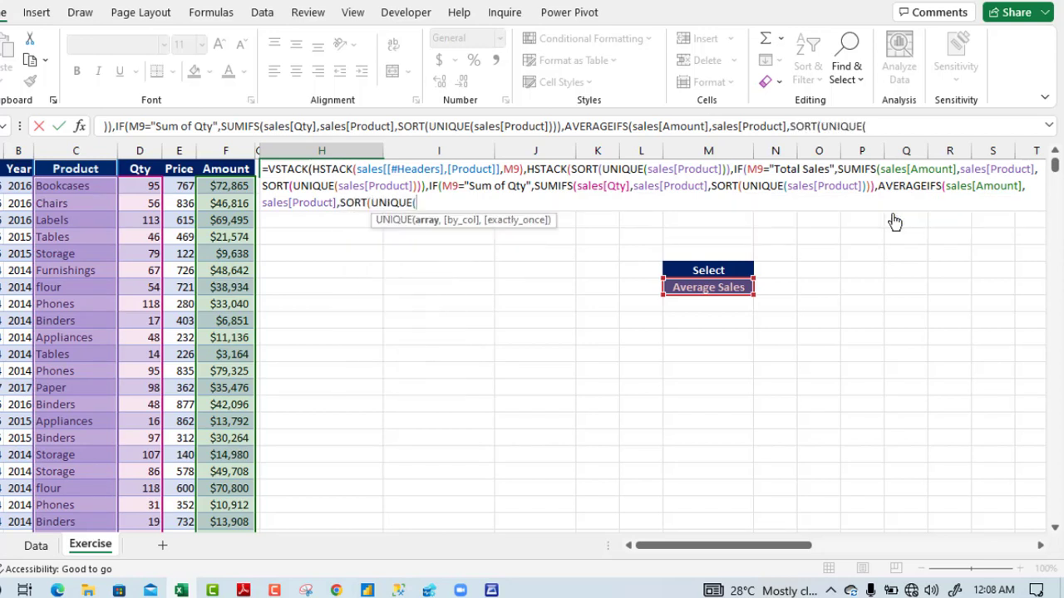
left_click(63, 166)
left_click(63, 165)
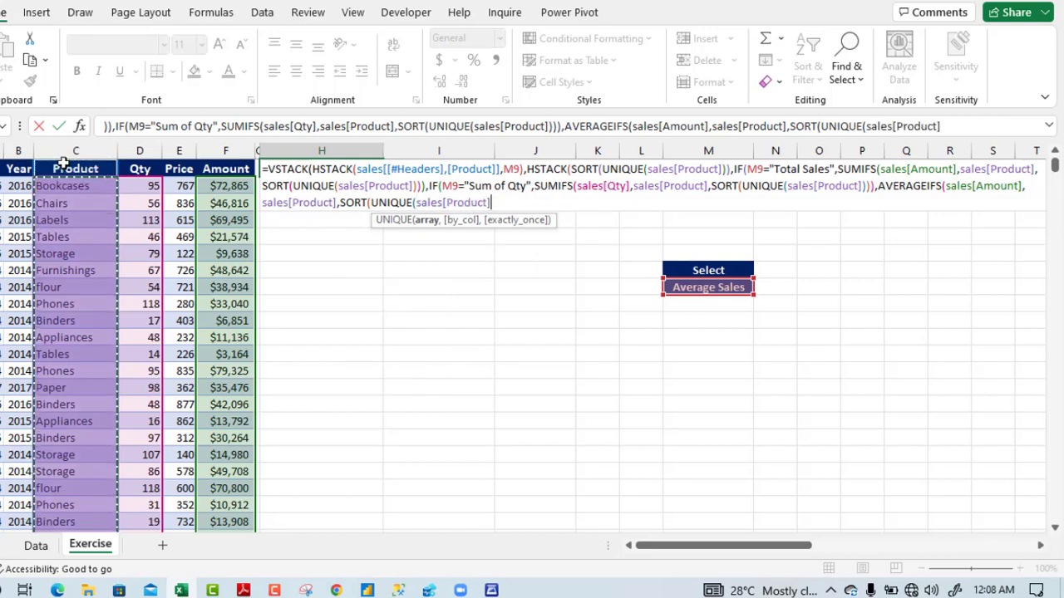
type(")")
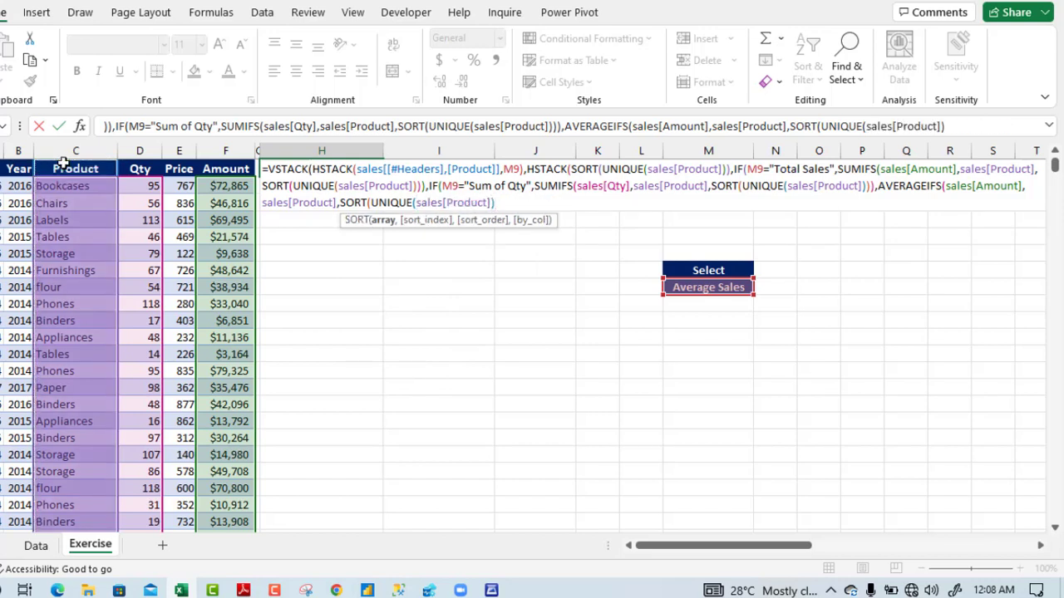
type("))")
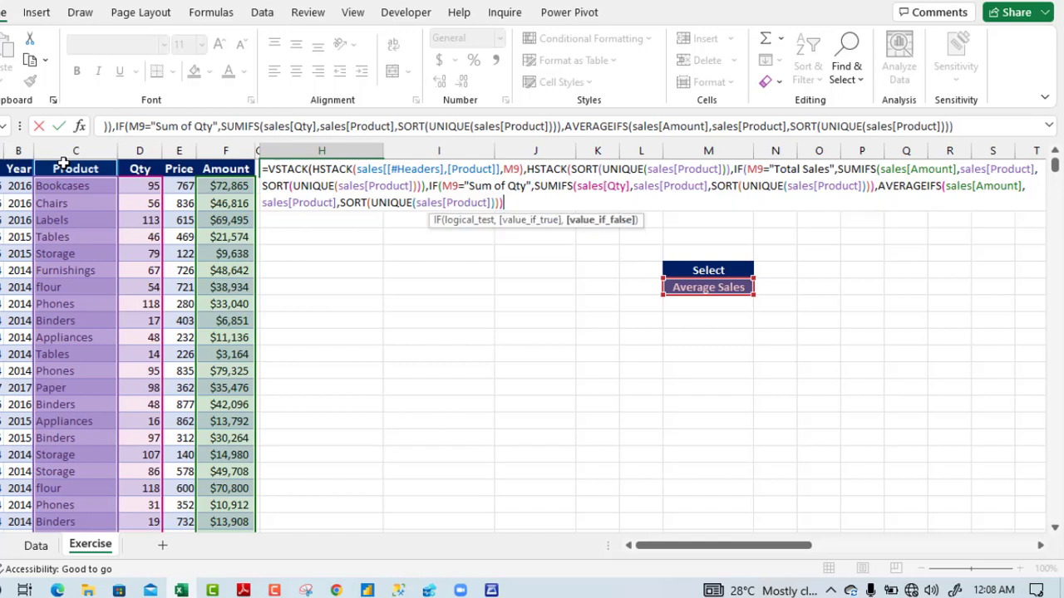
Step: Close both IF functions, the second HSTACK and the outer VSTACK with their final parentheses
type(")")
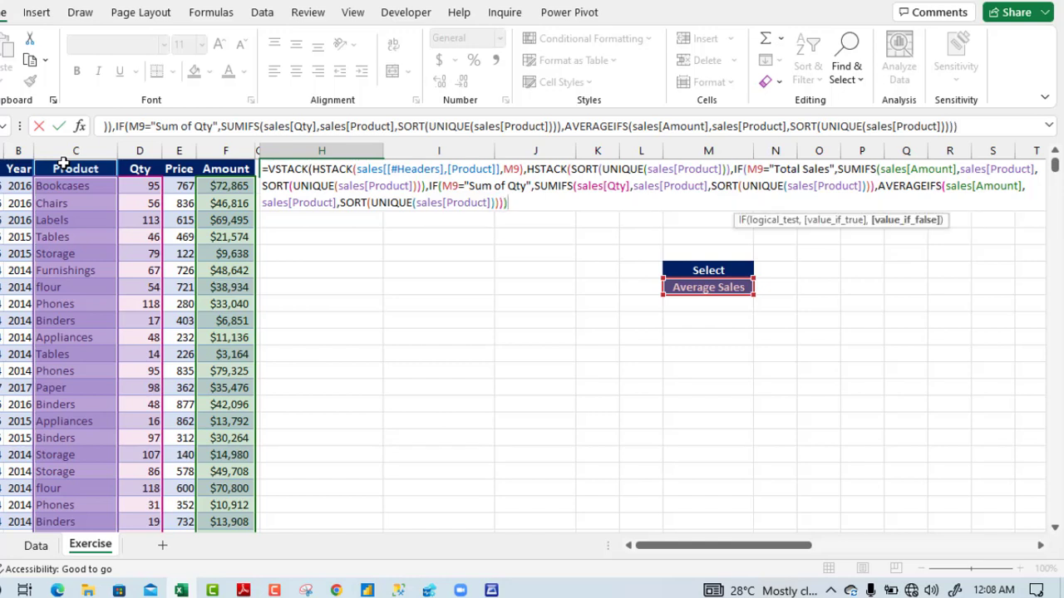
type(")")
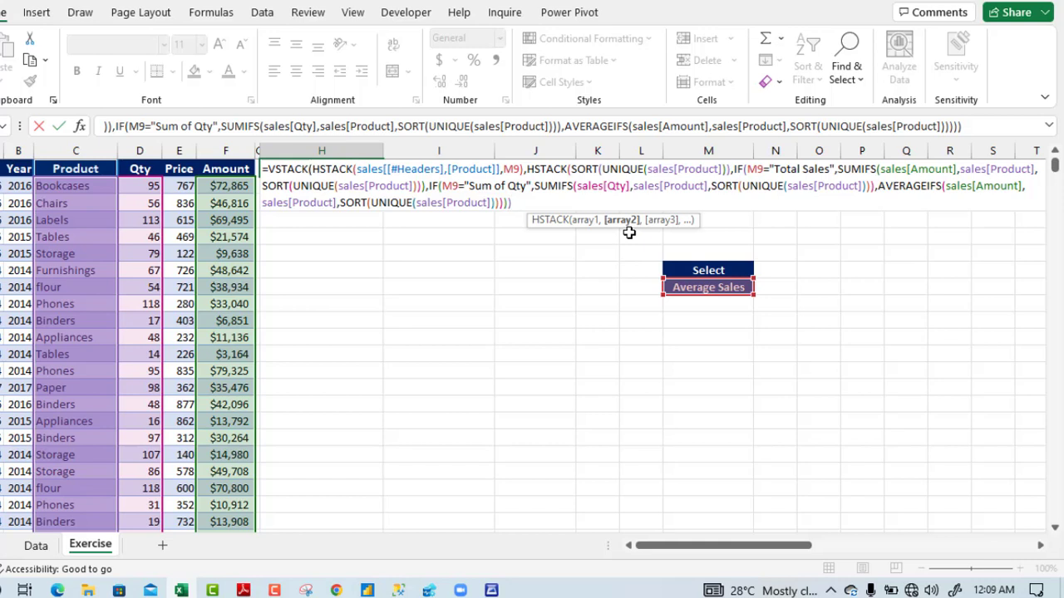
type(")")
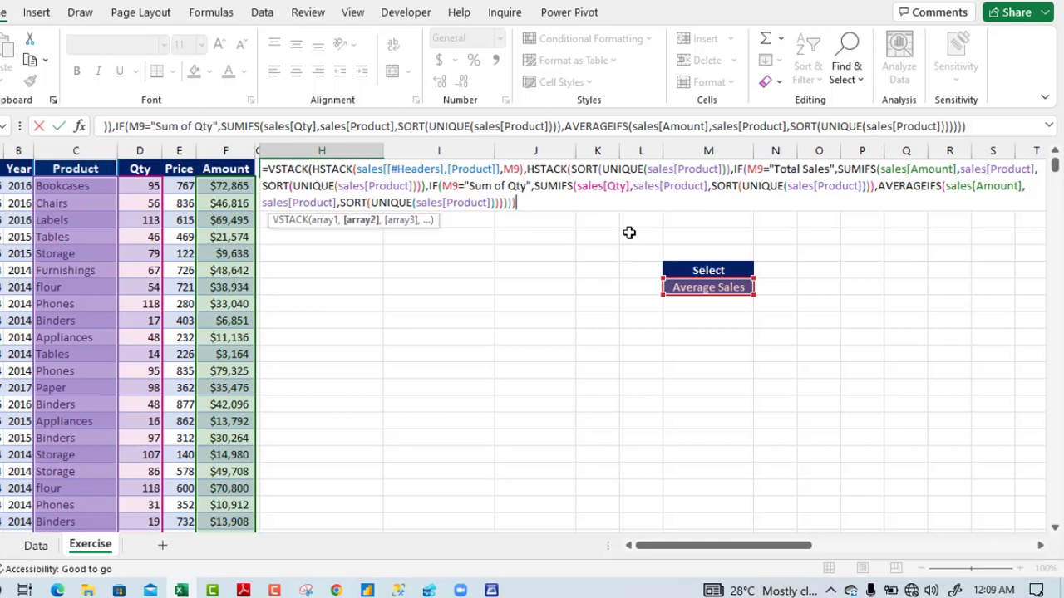
type(")")
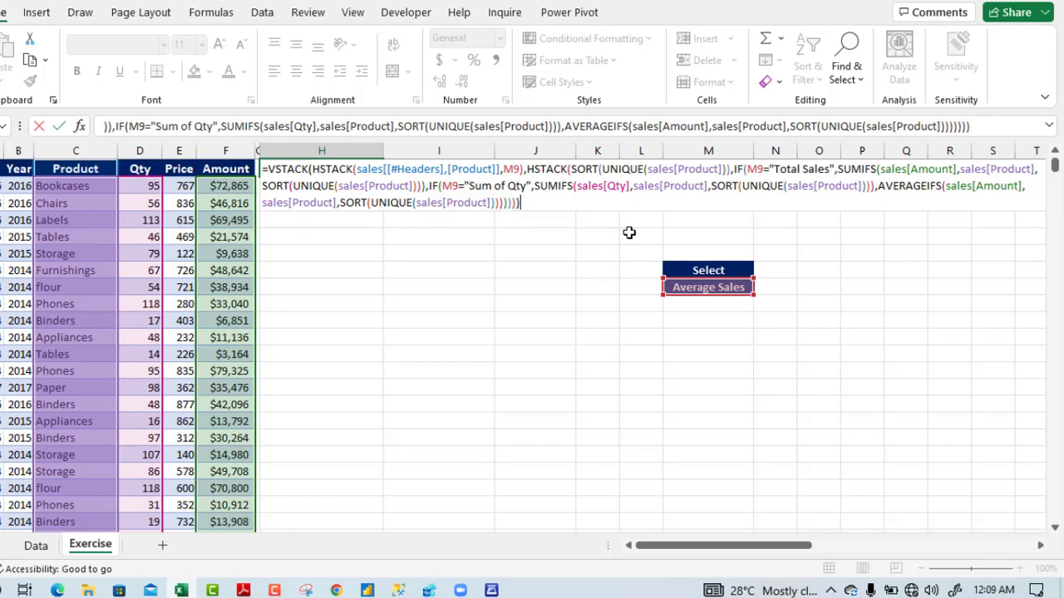
Step: Commit the report formula in H2 and select the spilled product names and average sales values to check them
key("ctrl+Return")
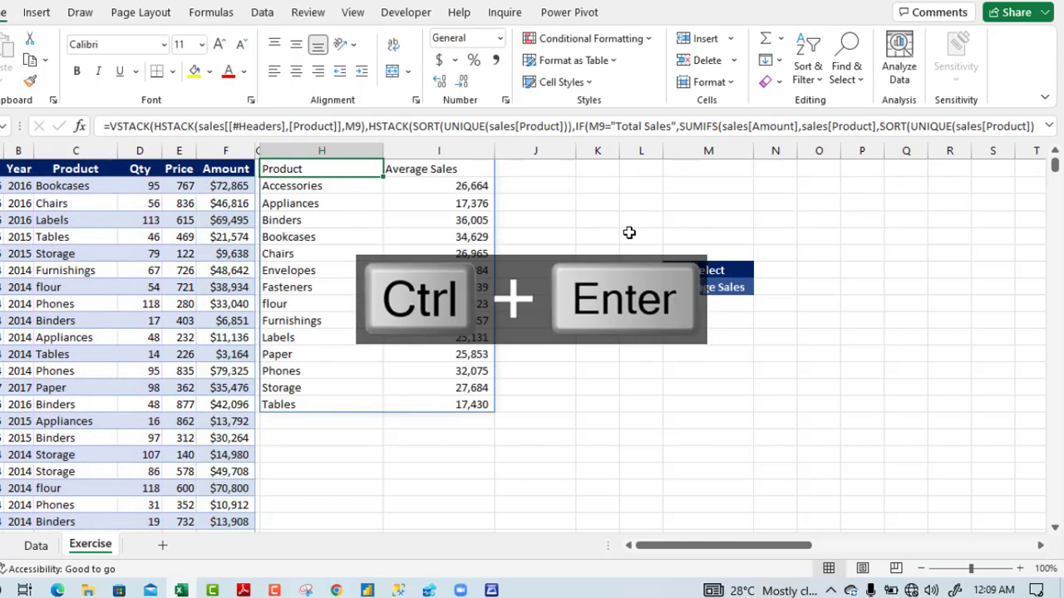
left_click_drag(300, 189, 329, 398)
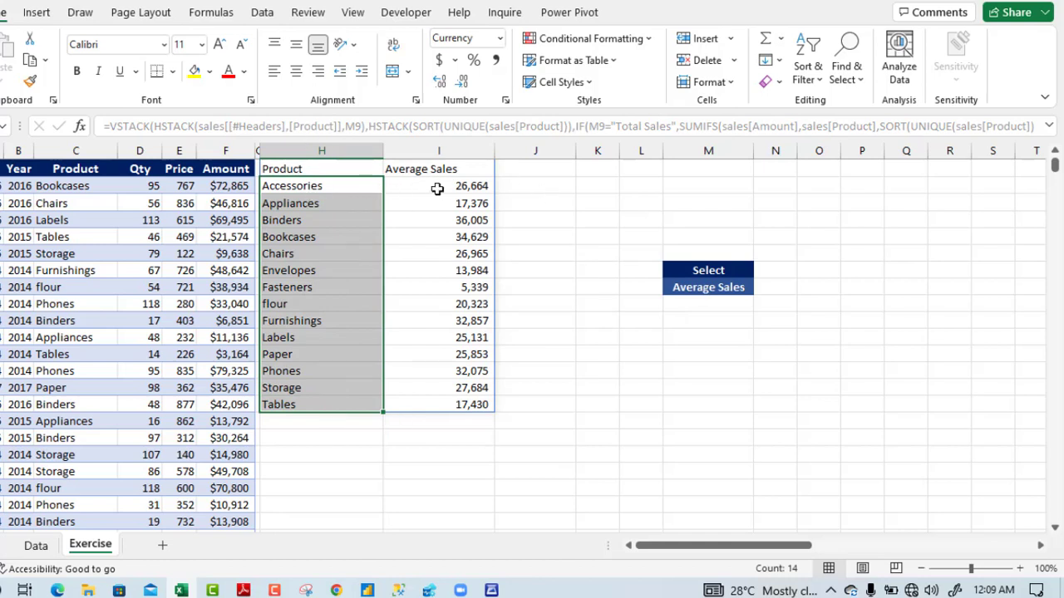
left_click_drag(434, 188, 470, 404)
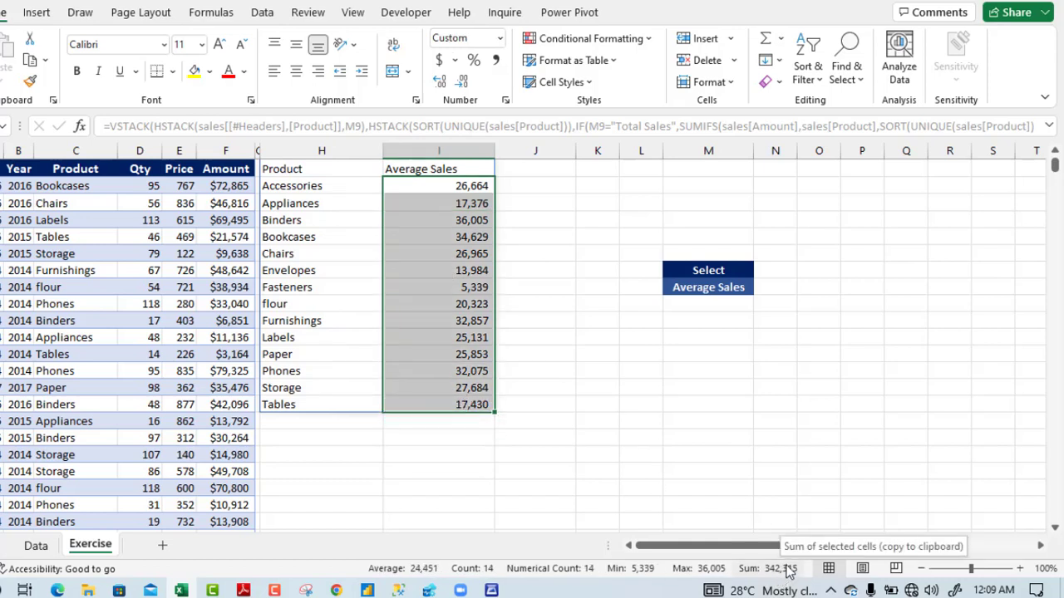
Step: Switch the selection in M9 to Total Sales and select the report's values in column I to check their sum
left_click(712, 287)
left_click(761, 288)
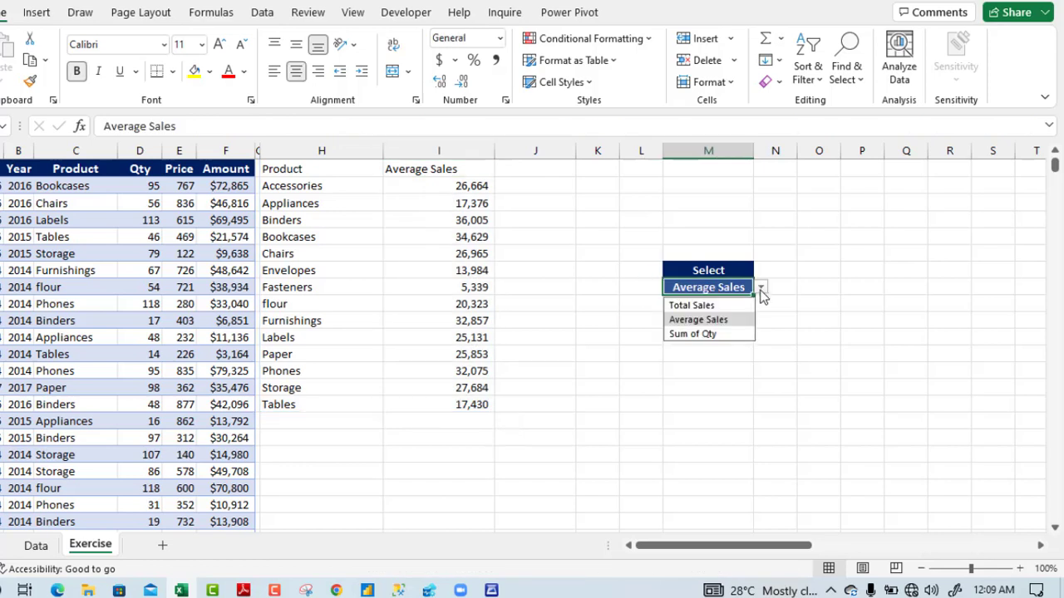
left_click(710, 306)
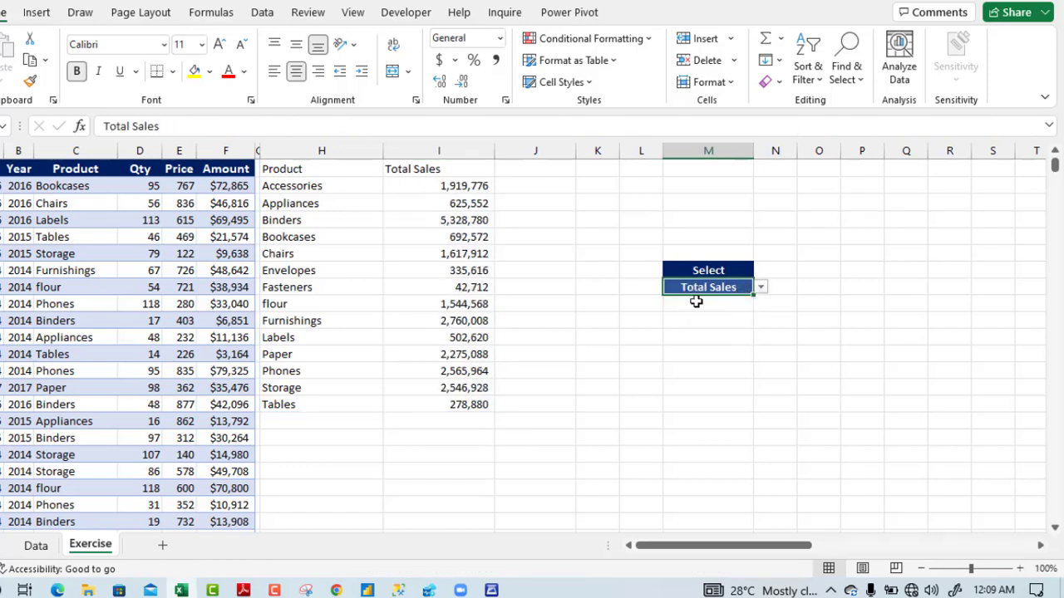
left_click(446, 188)
left_click_drag(445, 227, 475, 397)
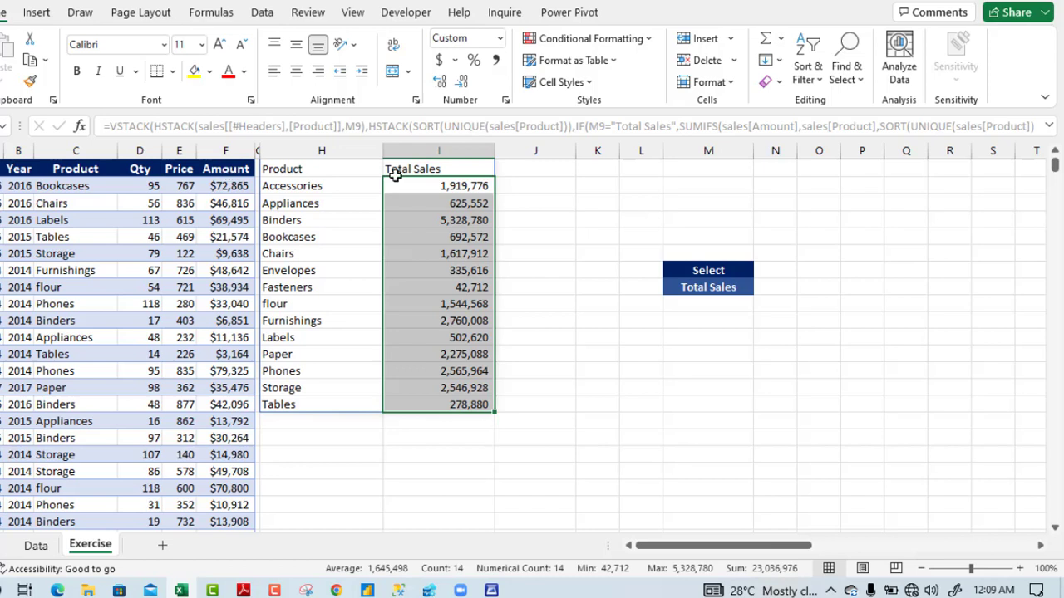
Step: Switch M9 to Sum of Qty and compare the sum of the report's values with the source table's Qty column
left_click(740, 287)
left_click(761, 287)
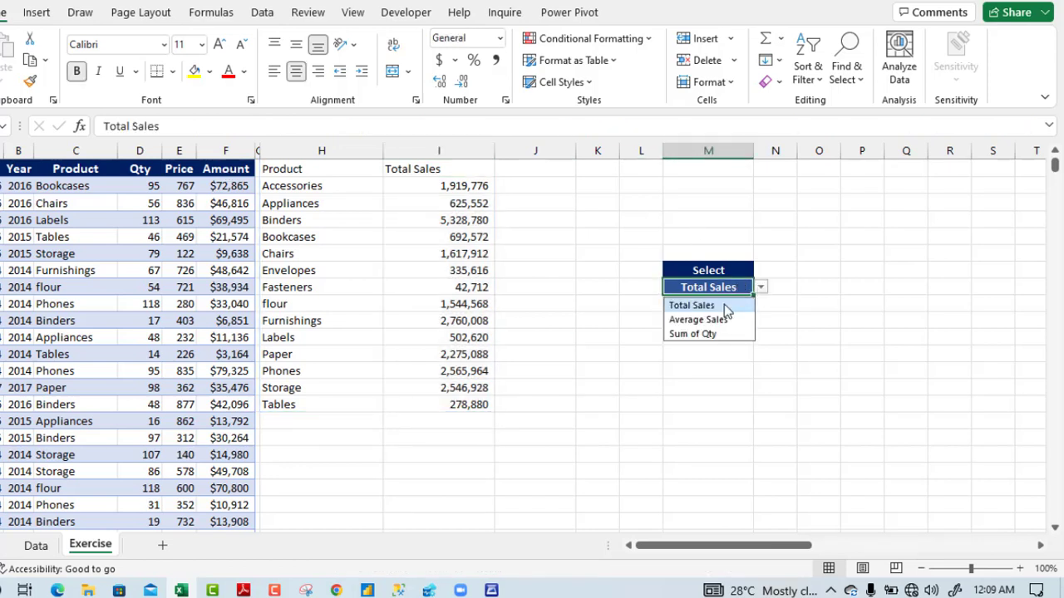
left_click(707, 335)
left_click_drag(449, 183, 475, 404)
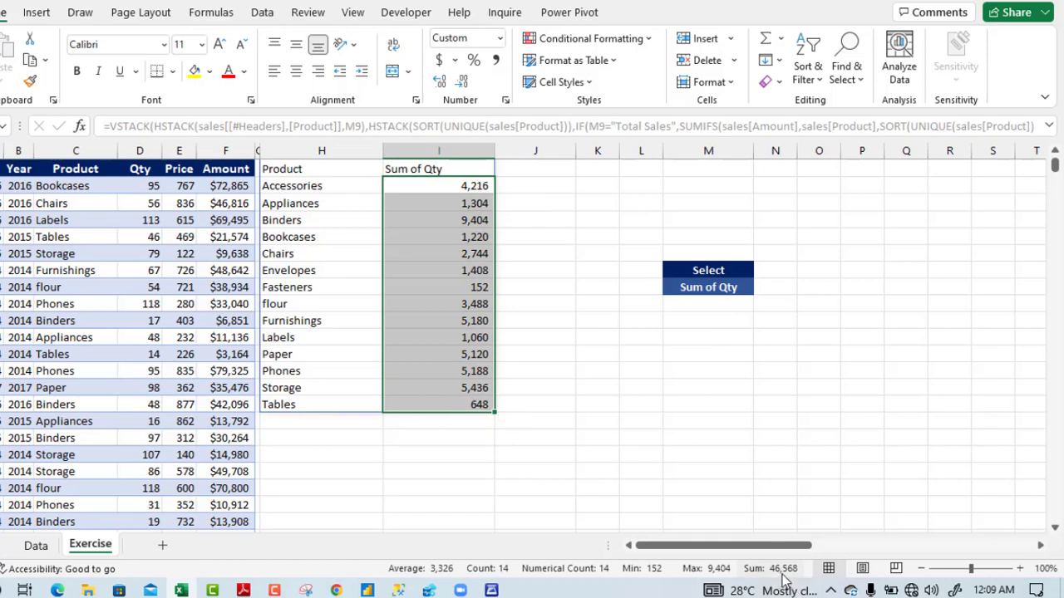
left_click(141, 152)
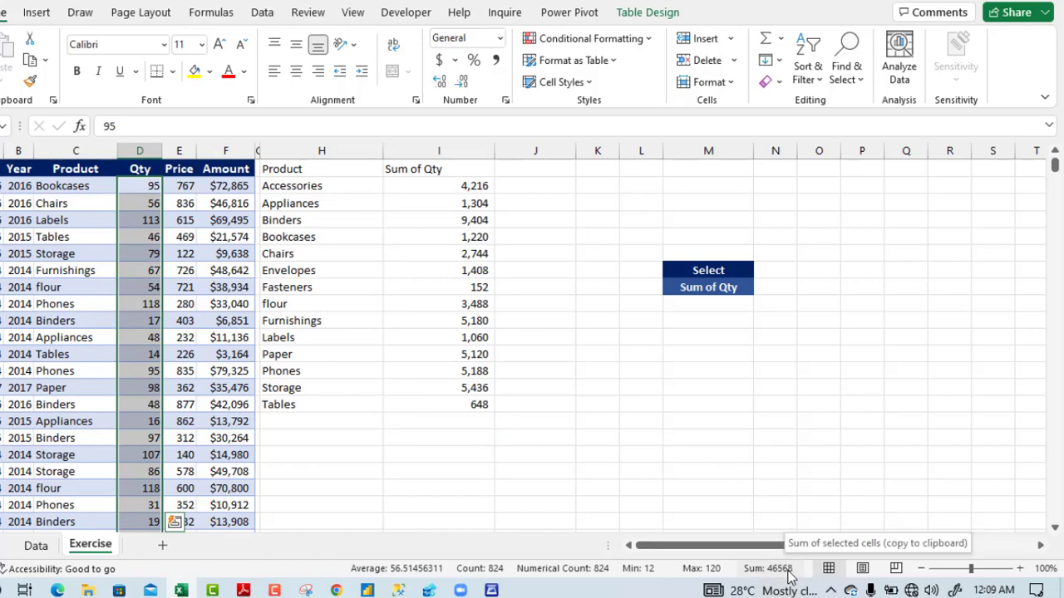
Step: Reopen the H2 formula and add a third VSTACK array starting with HSTACK("Total Sales", as its row label
left_click(322, 169)
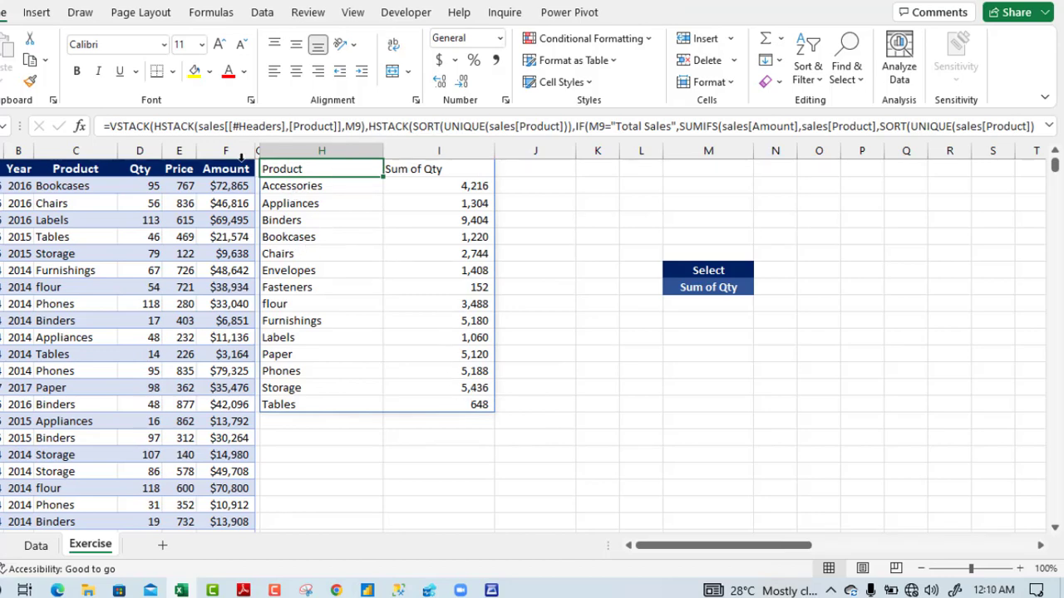
key("F2")
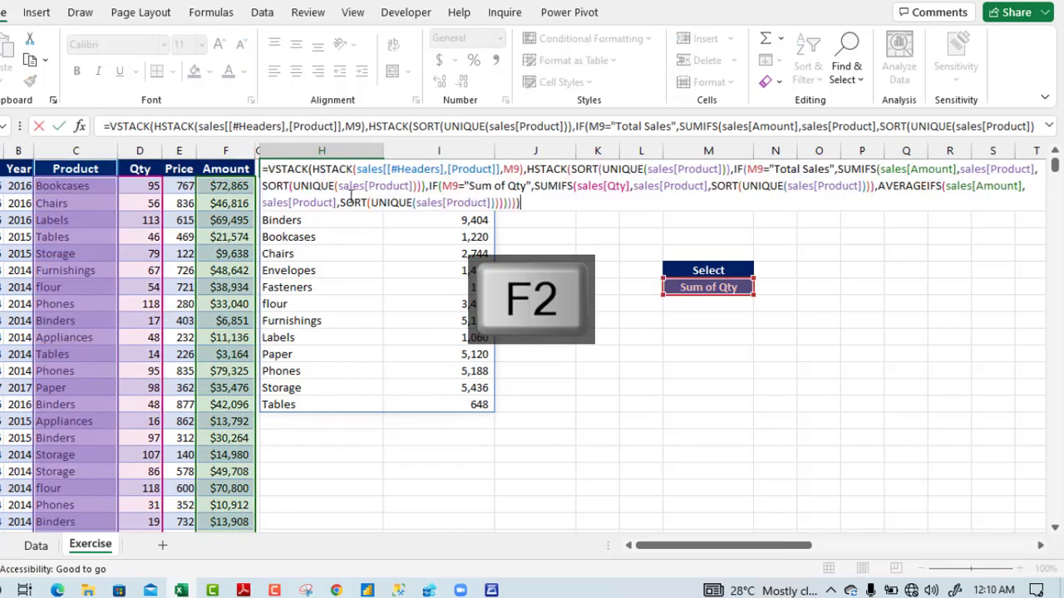
key("BackSpace")
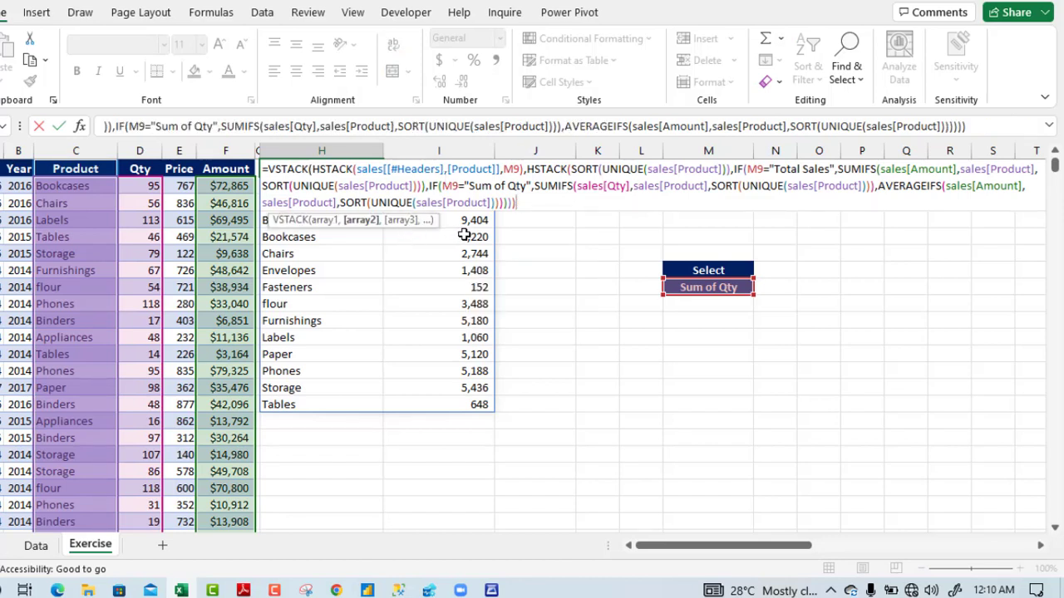
type(",")
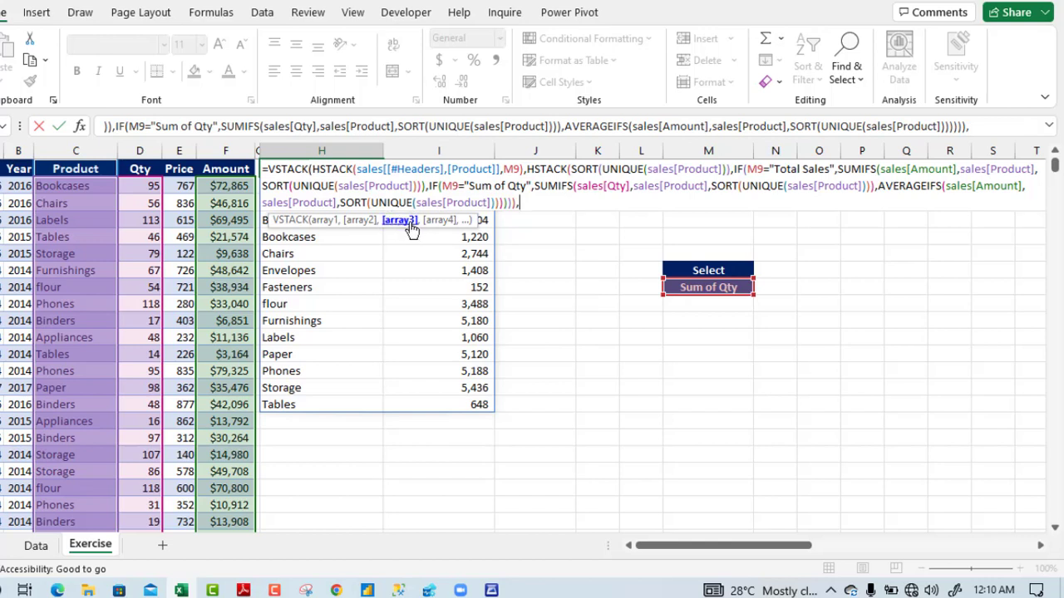
type("HSTACK(")
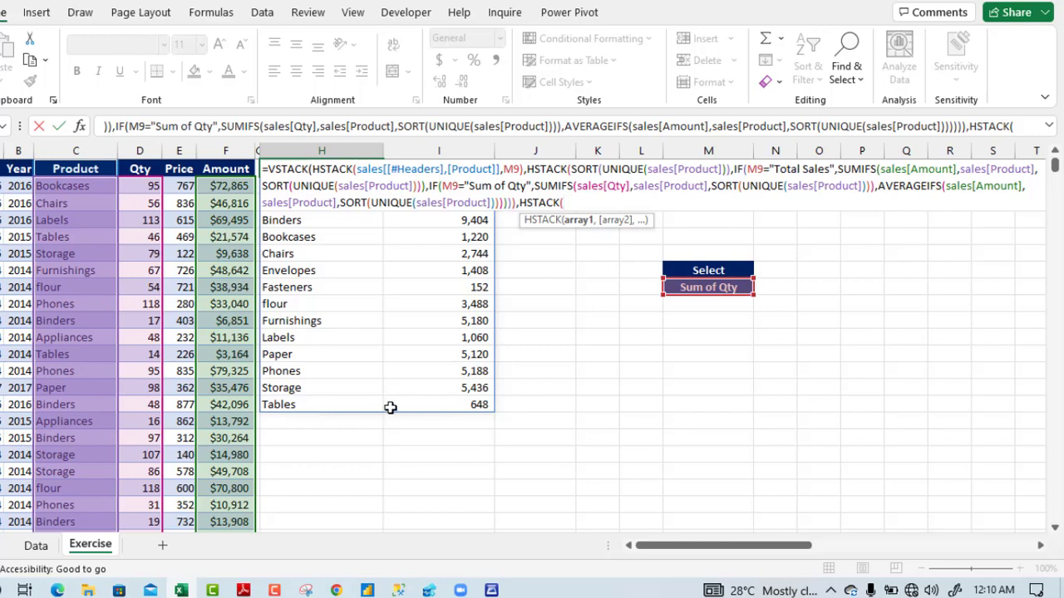
type("\"Total Sales\",")
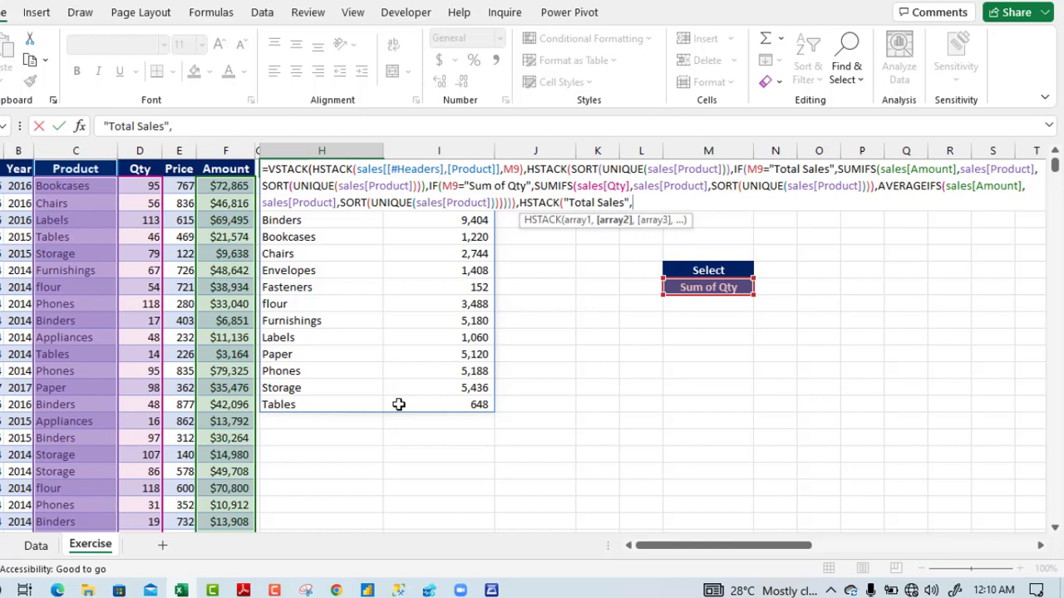
Step: Add SUM(sales[Amount]) as the total row's value, close the SUM, HSTACK and VSTACK, and commit the formula
type("sum")
key("Tab")
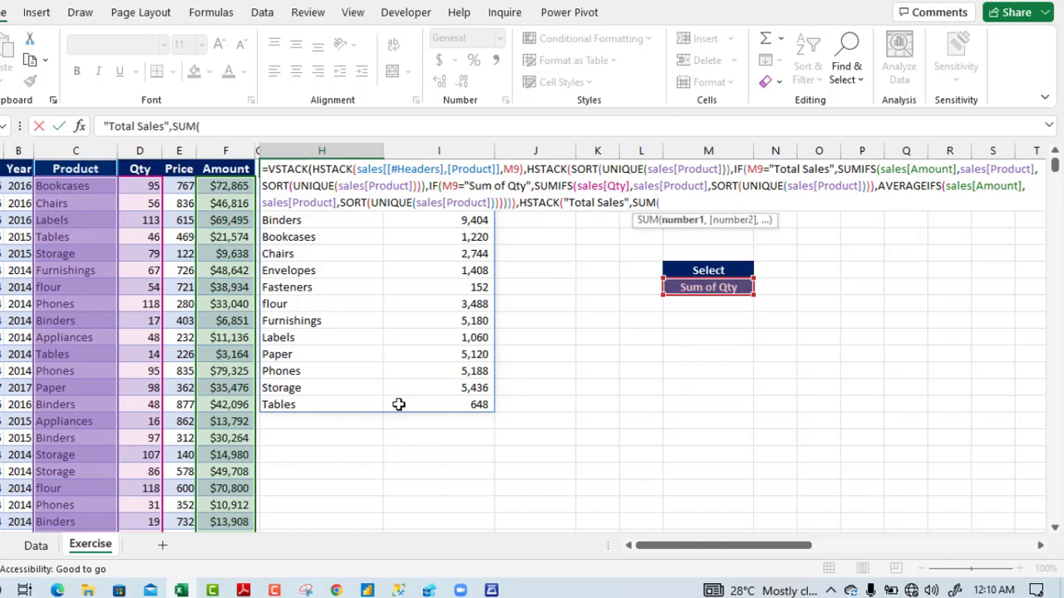
left_click(233, 157)
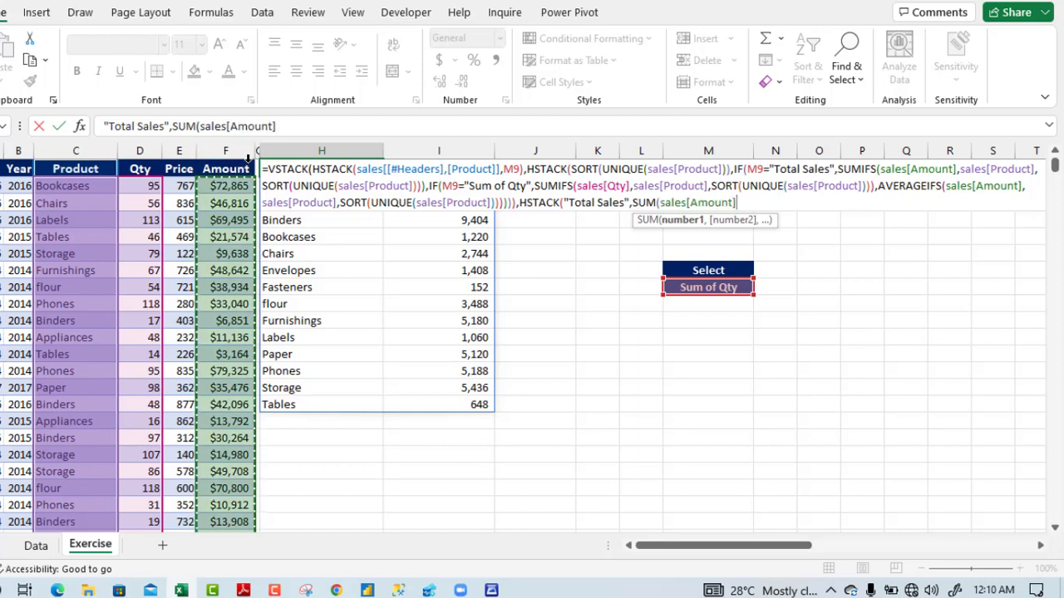
type(")")
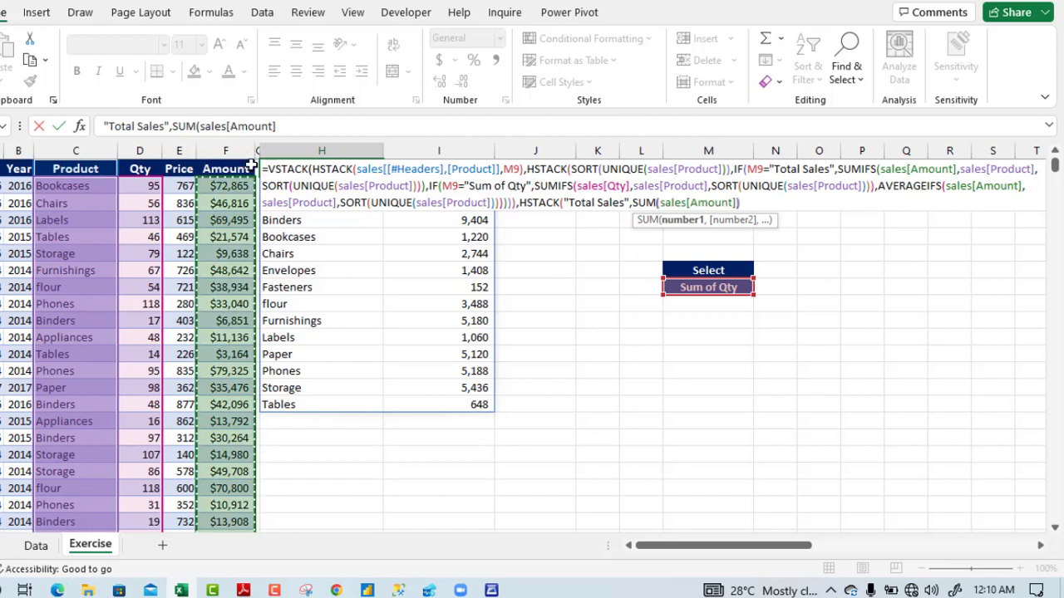
type("))")
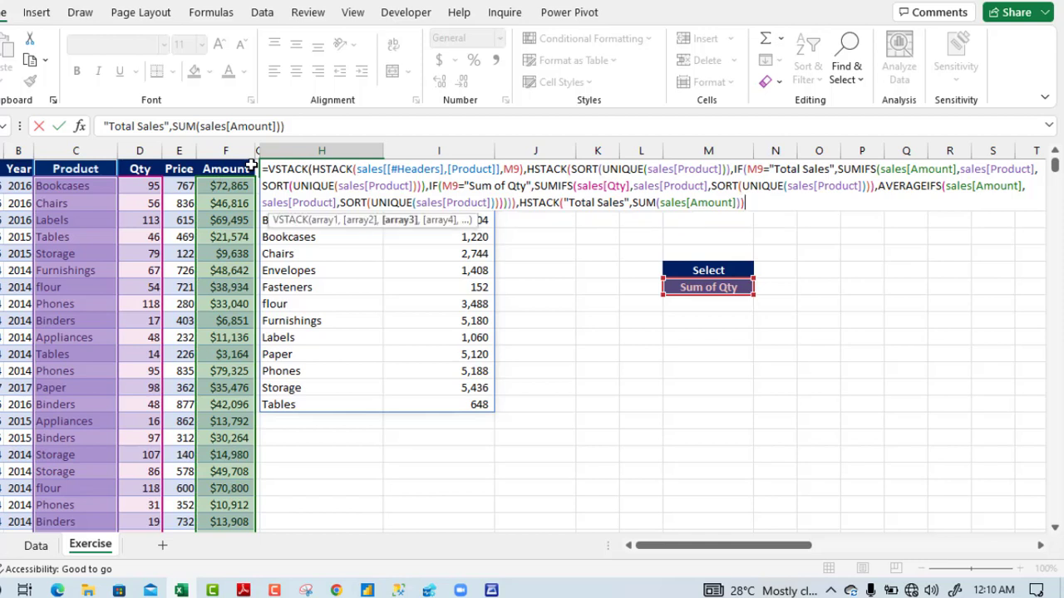
type(")")
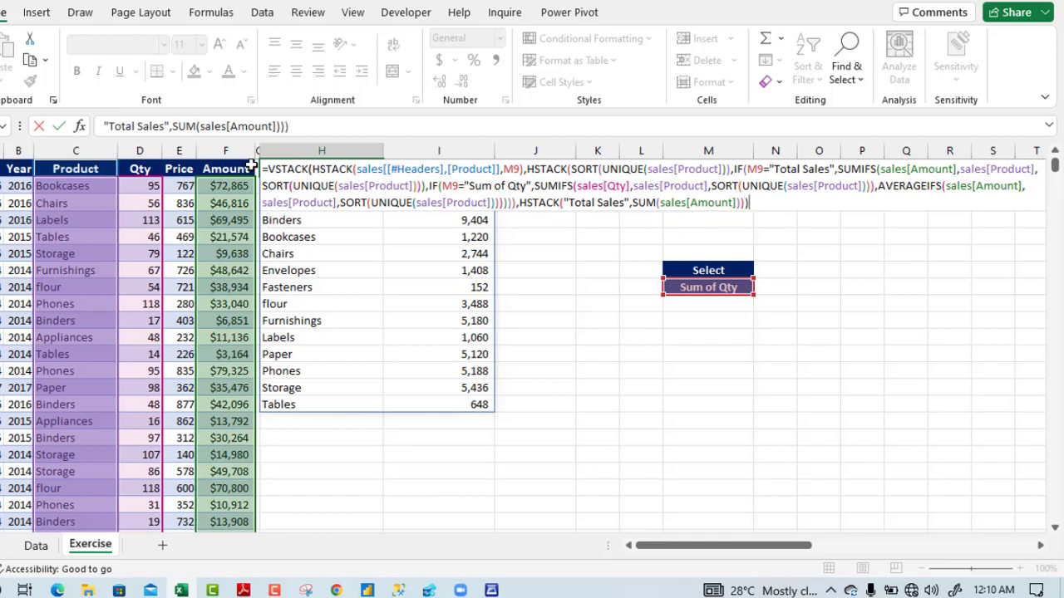
key("ctrl+Return")
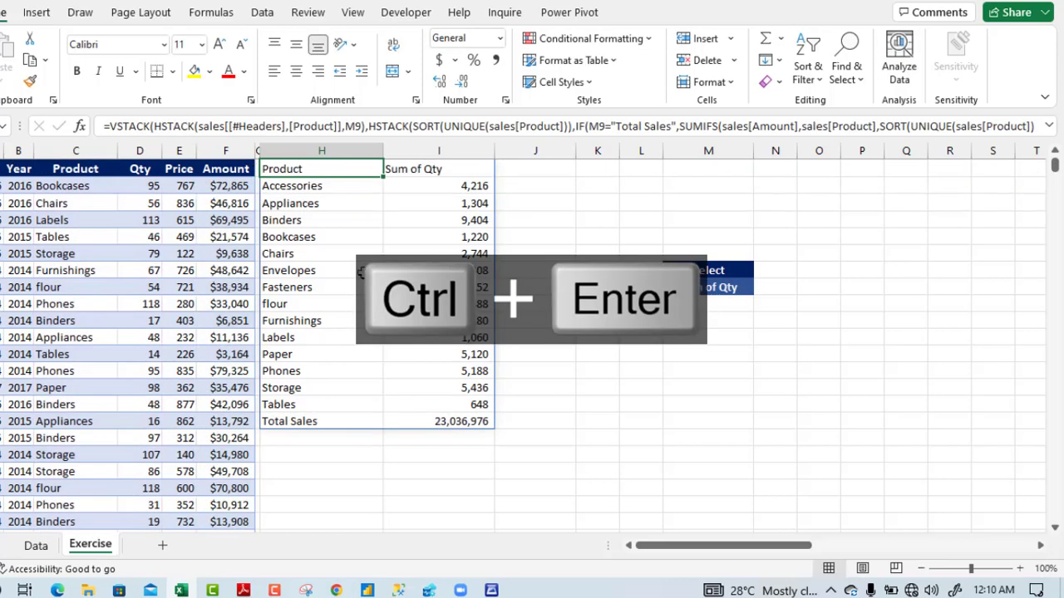
left_click(319, 420)
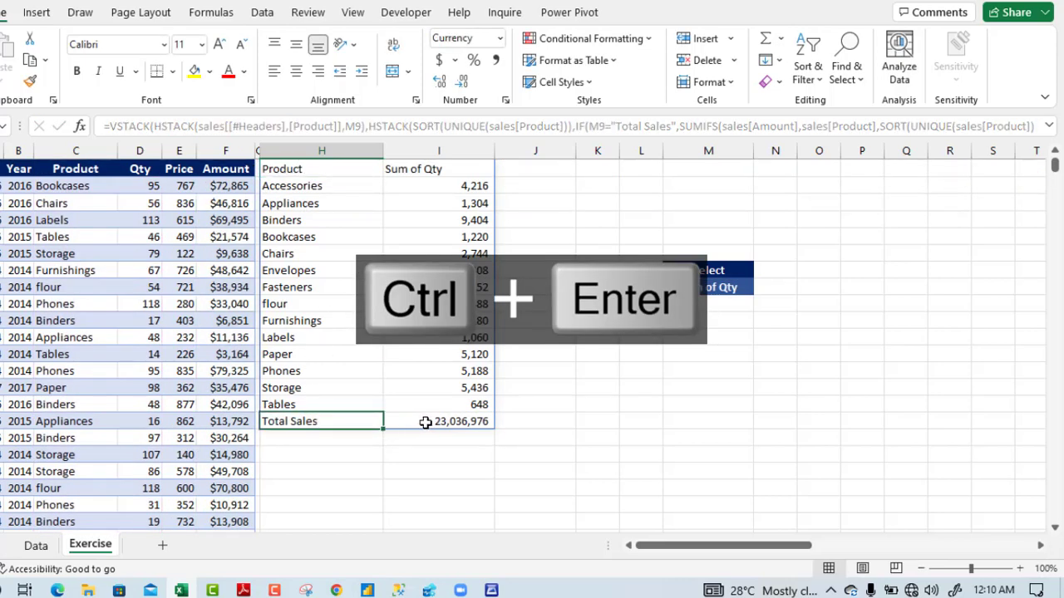
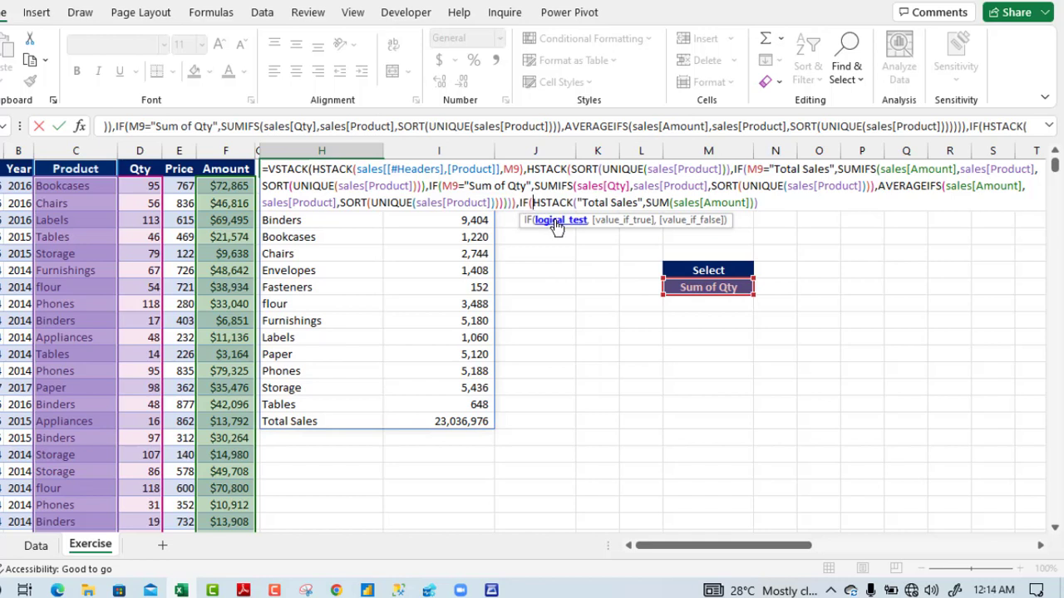
Step: Give the total row's IF the test M9="Total Sales" with the existing HSTACK as value if true, and continue to value if false
left_click(705, 288)
type("=")
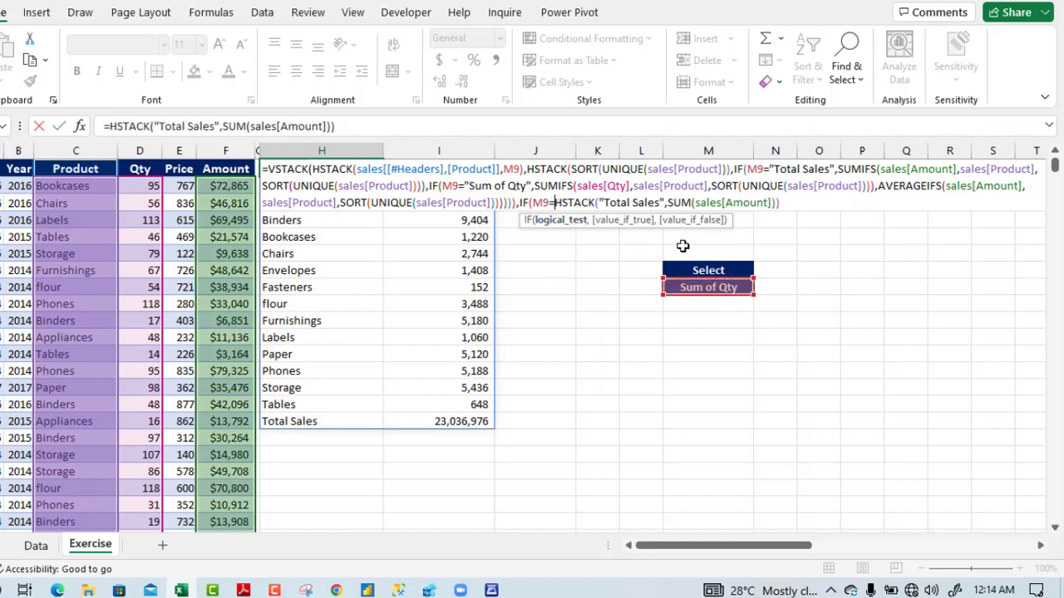
type("\"Total S")
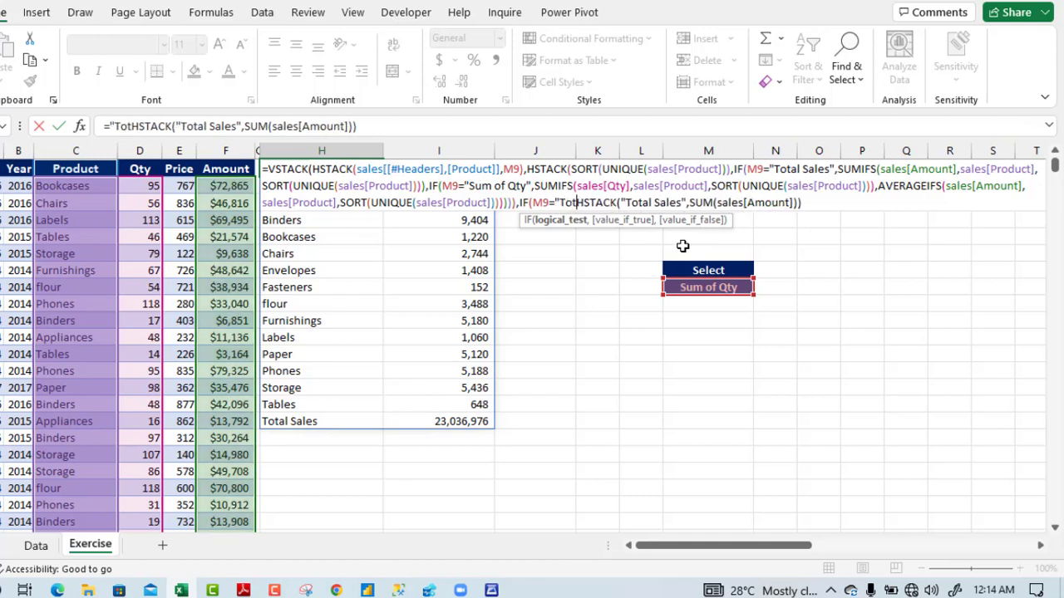
type("ales")
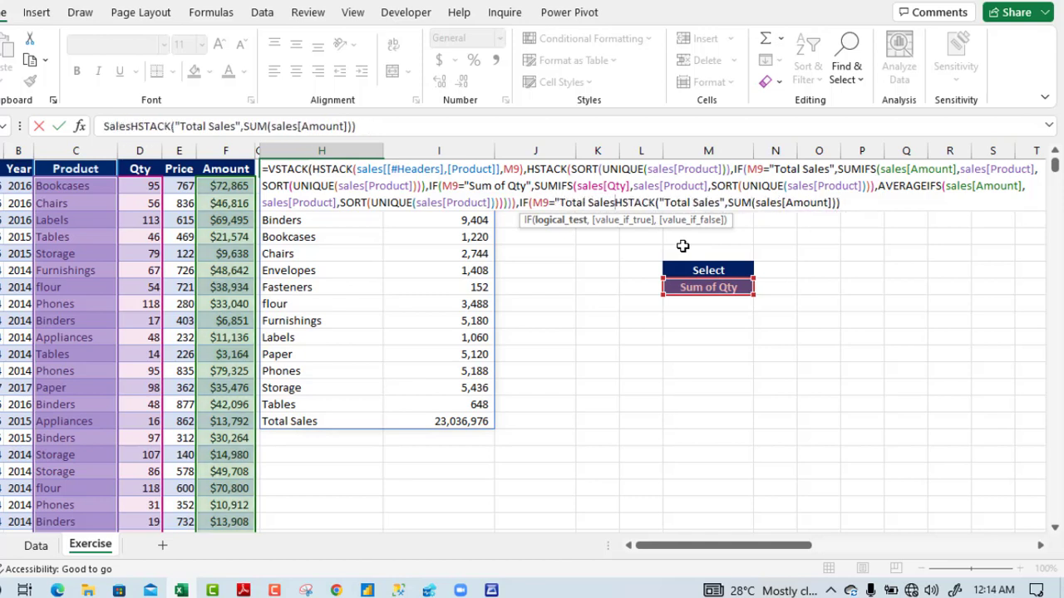
type("\",")
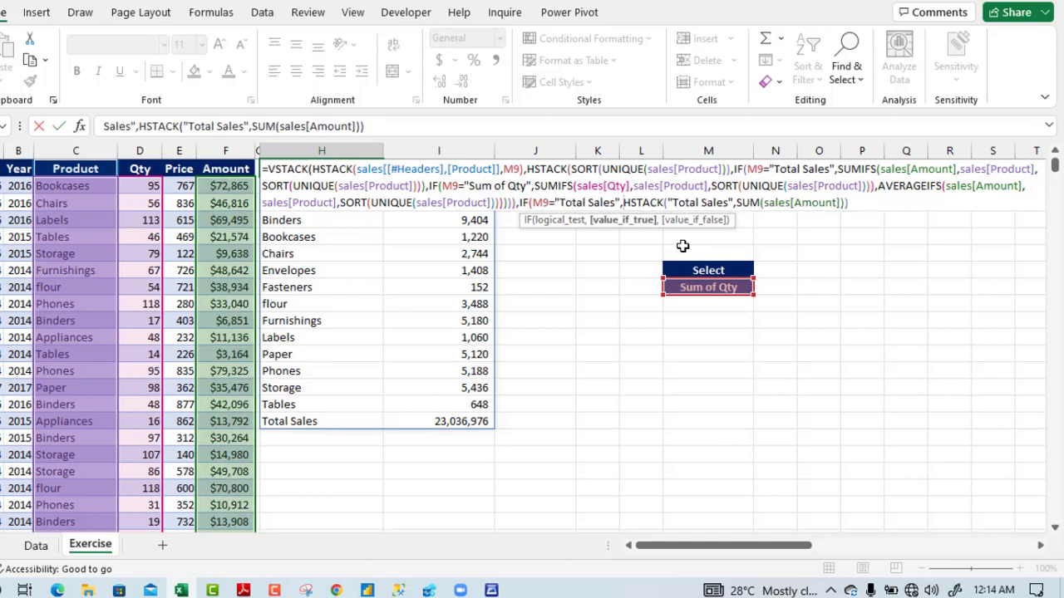
key("shift+End")
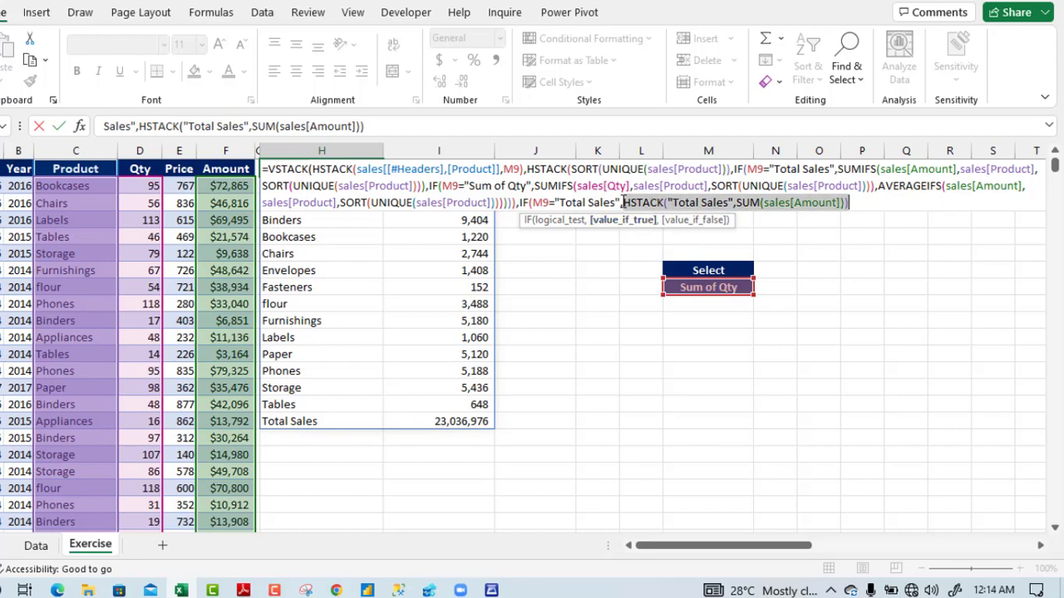
left_click(851, 203)
type(",")
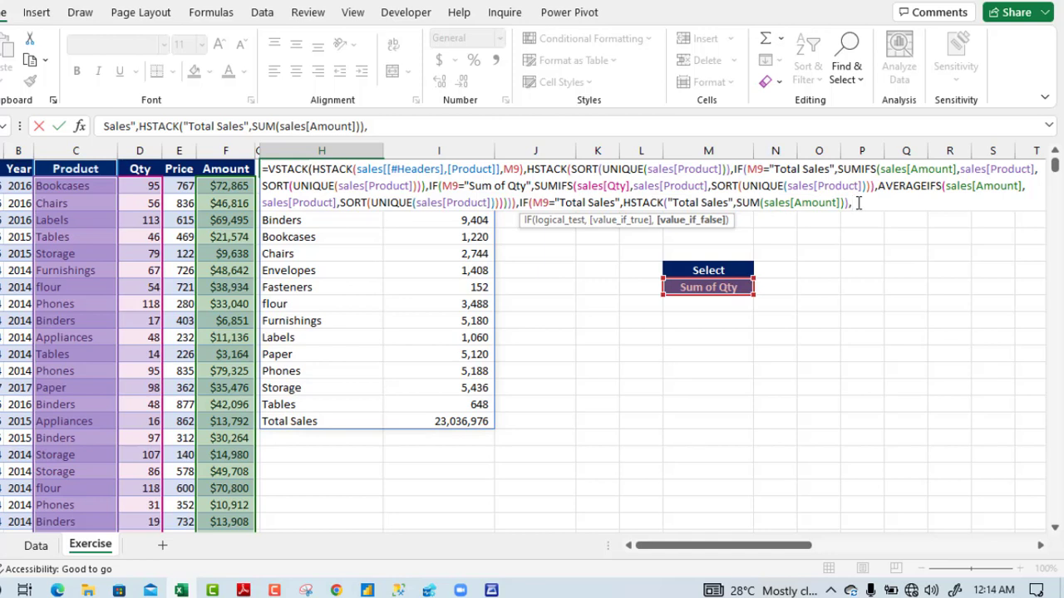
Step: Add a nested IF with the logical test M9="Average Sales" as the total row's value if false
type("IF(")
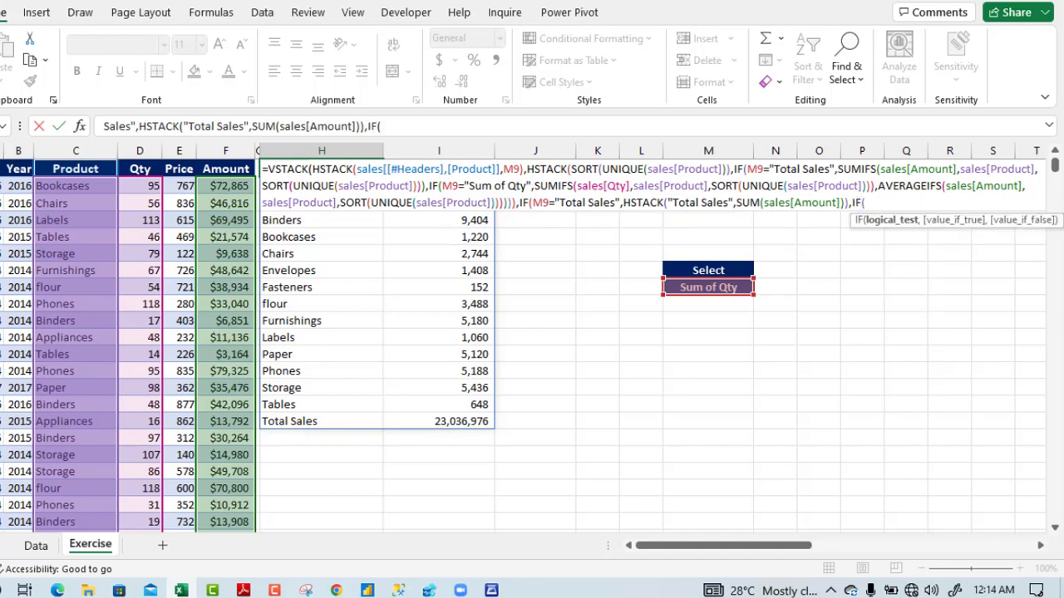
left_click(731, 288)
type("=\"A")
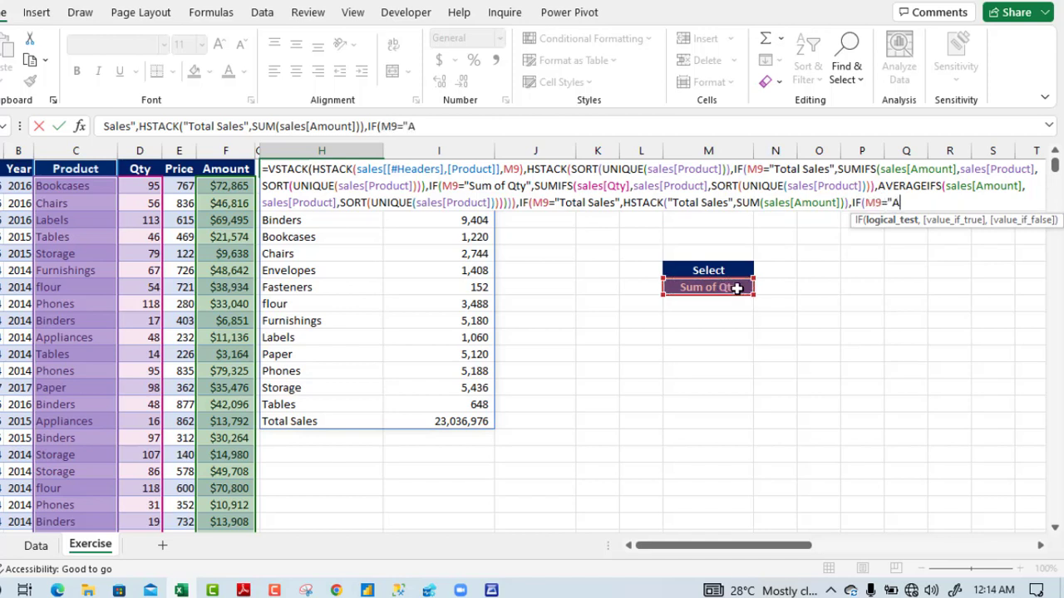
type("verage Sa")
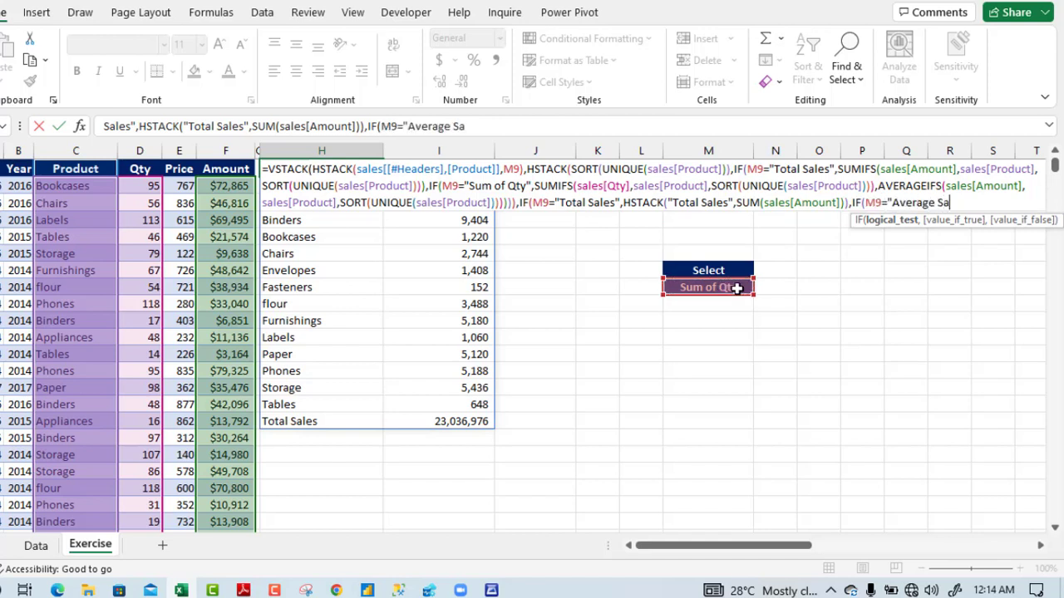
type("les\",")
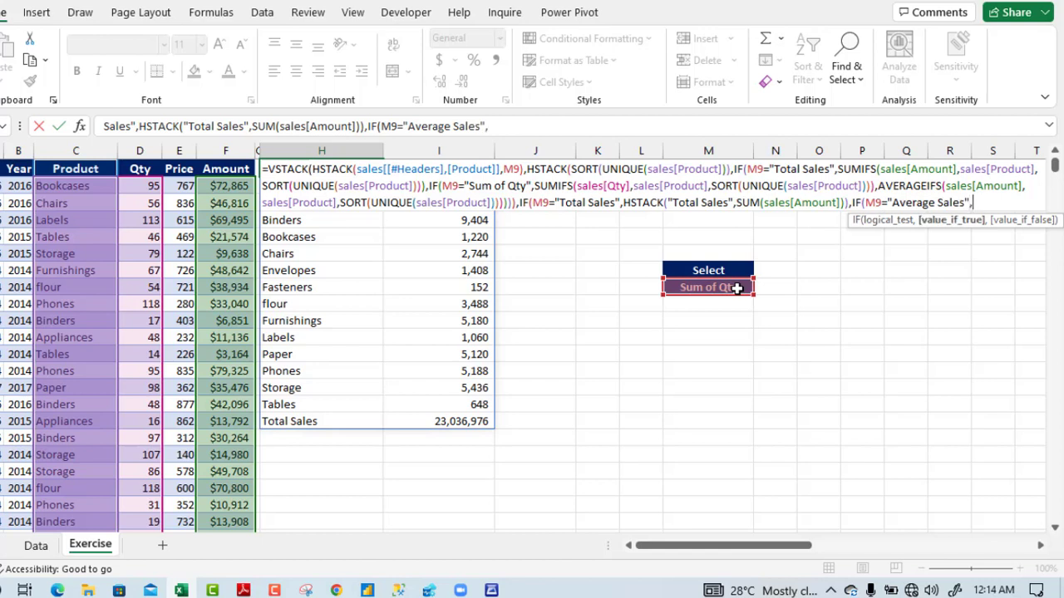
Step: Start the nested IF's value if true with HSTACK("Average Sales", as the row label
type("A")
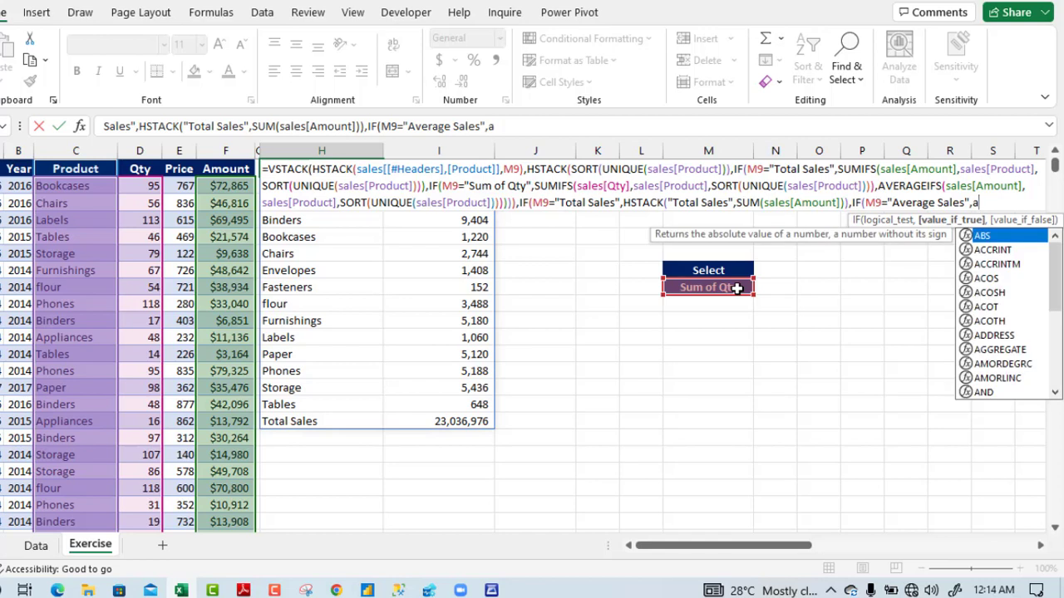
key("BackSpace")
type("HSTACK(")
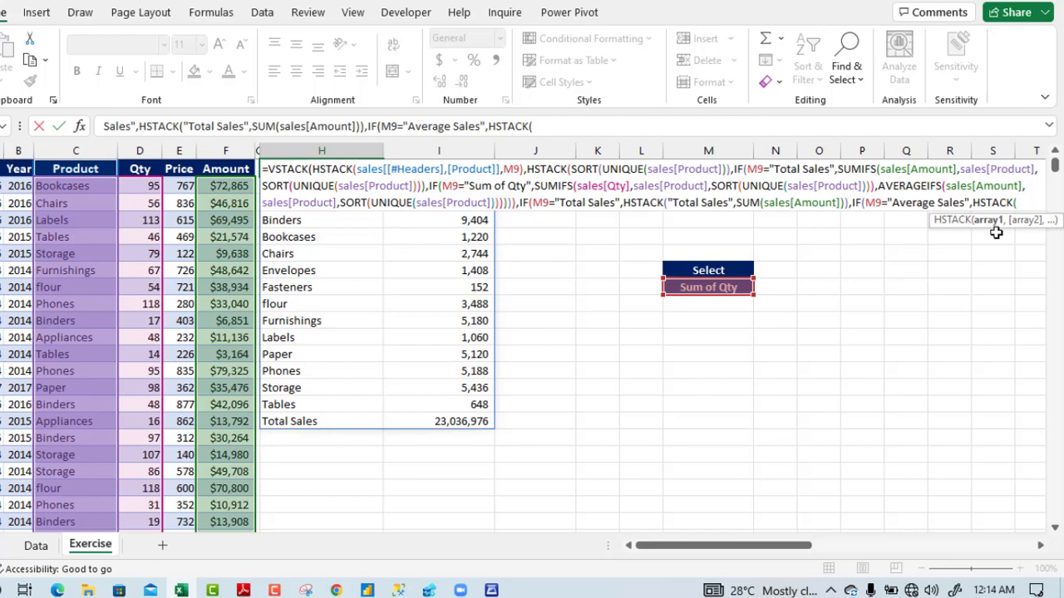
type("\"Average S")
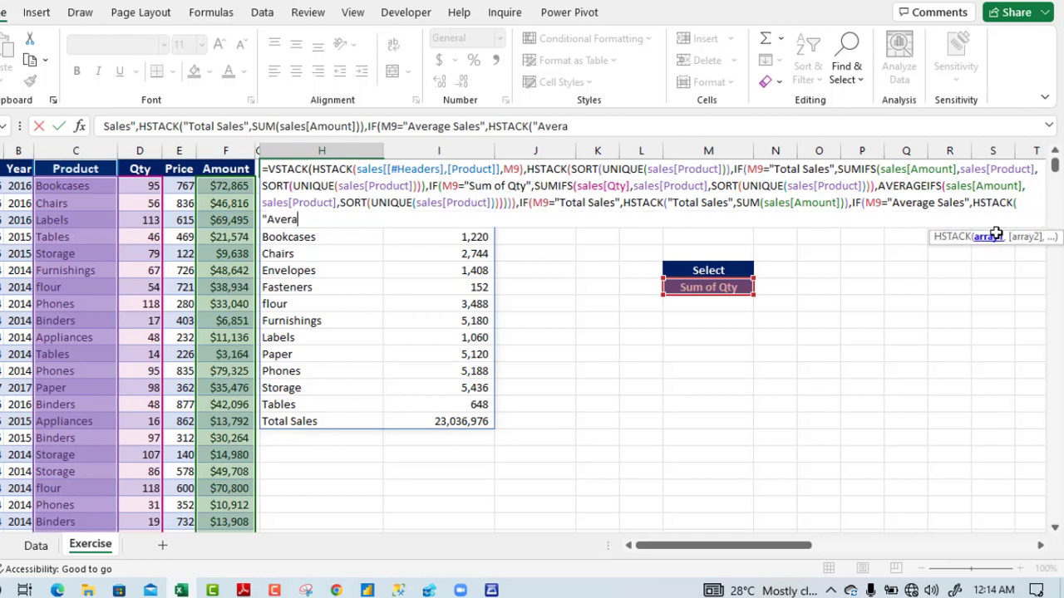
type("ales\"")
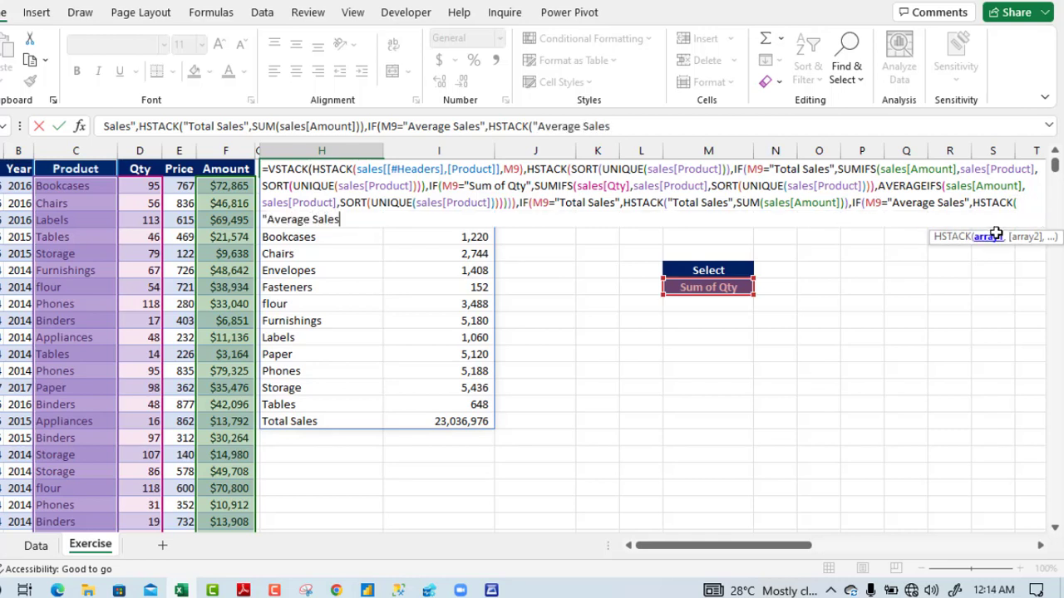
type(",")
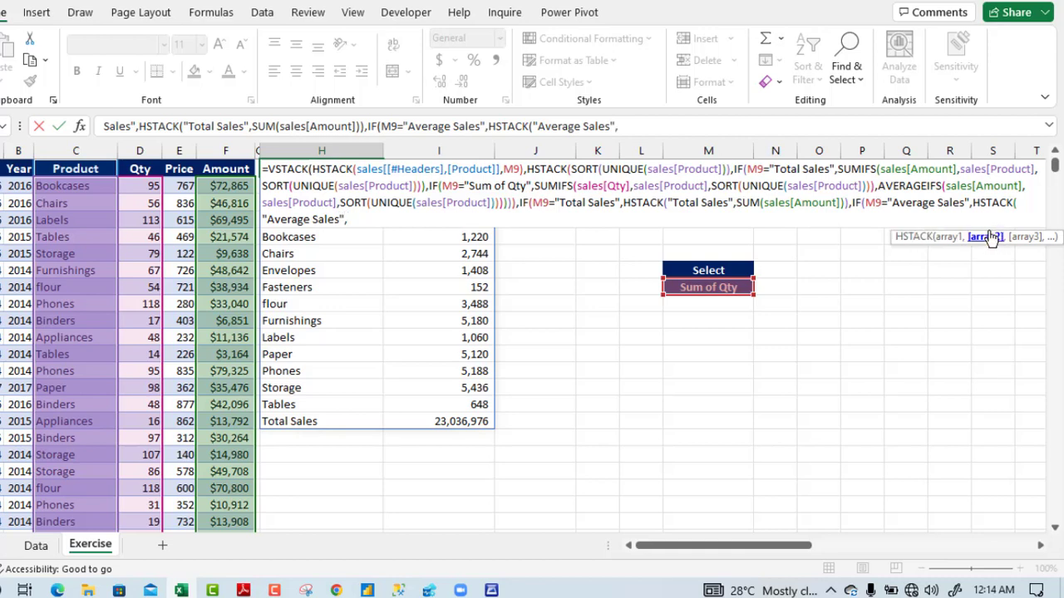
Step: Open a SUM with a nested AVERAGEIFS as the Average Sales row's value
type("sum")
key("Tab")
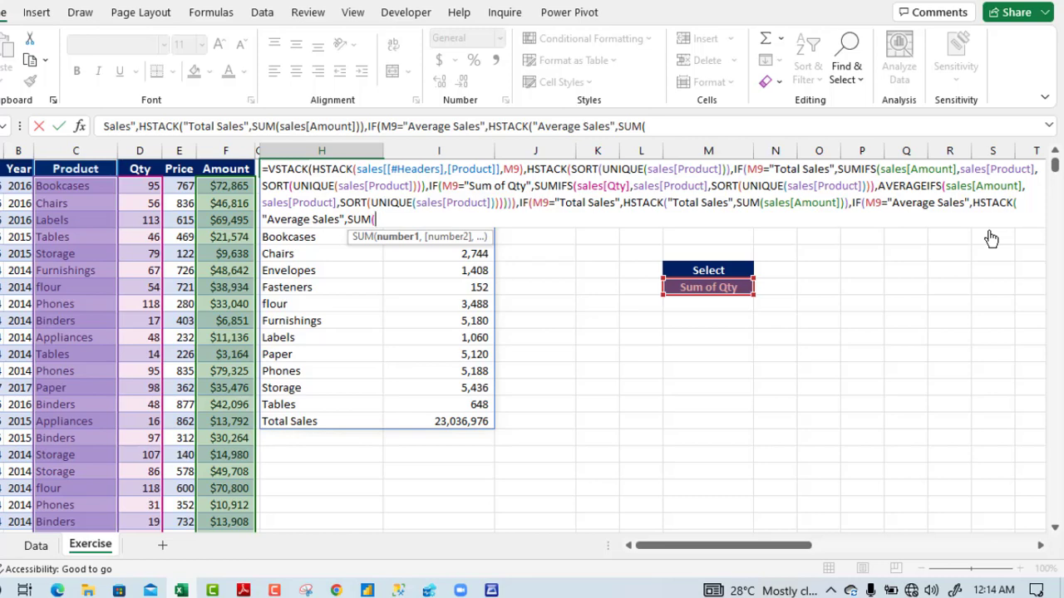
type("aver")
key("Down")
key("Down")
key("Down")
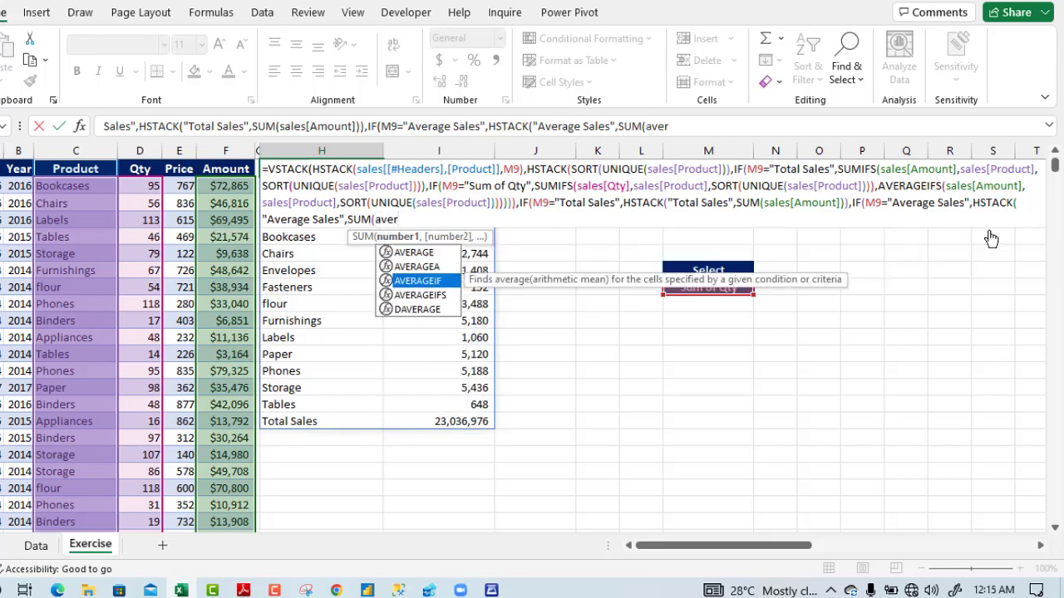
key("Tab")
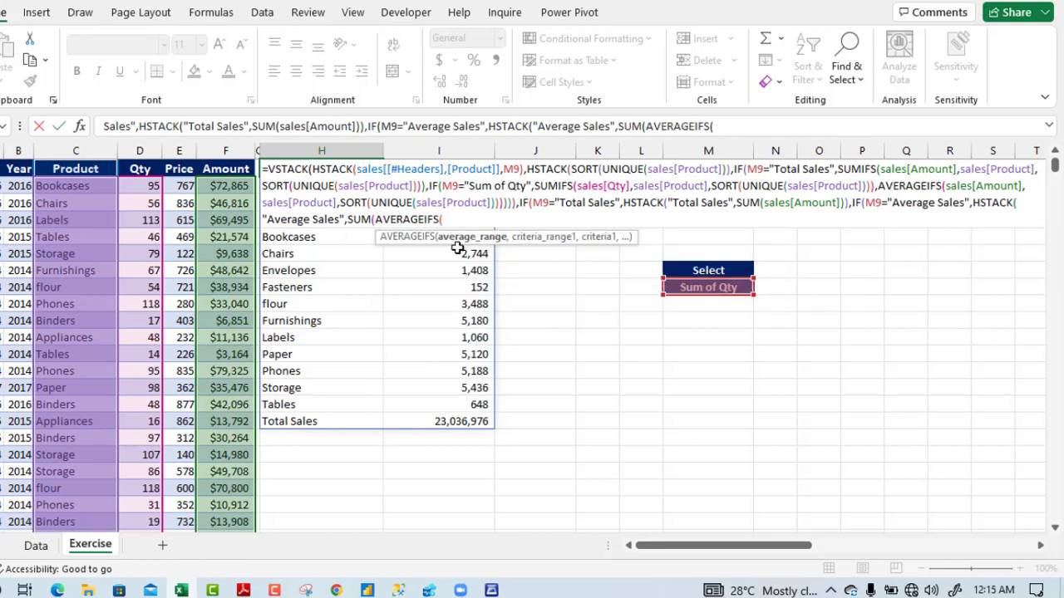
Step: Give AVERAGEIFS sales[Amount] as average range, sales[Product] as criteria range and SORT(UNIQUE(sales[Product])) as criteria
left_click(224, 163)
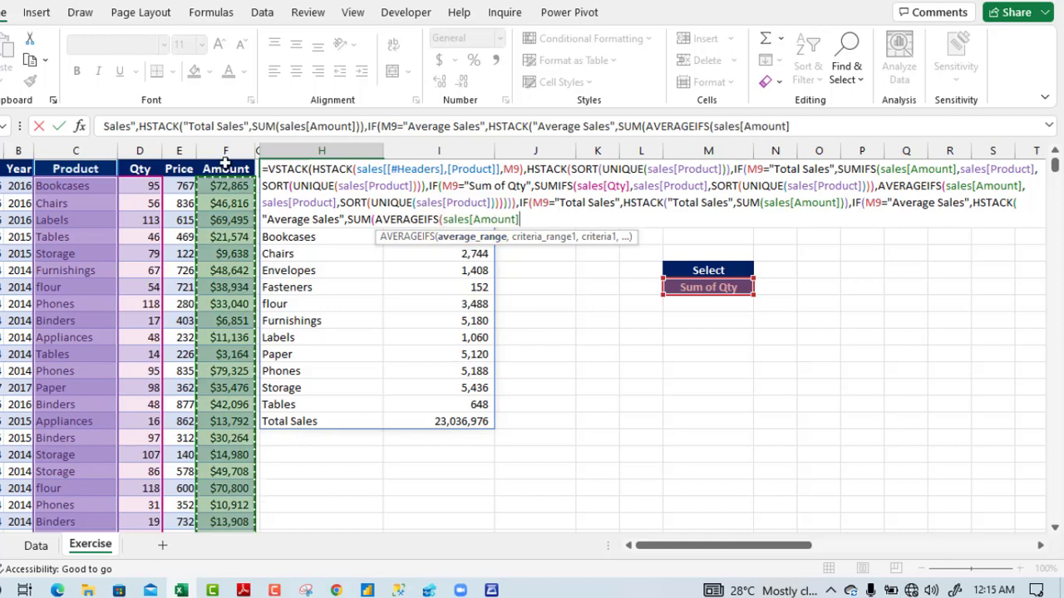
type(",")
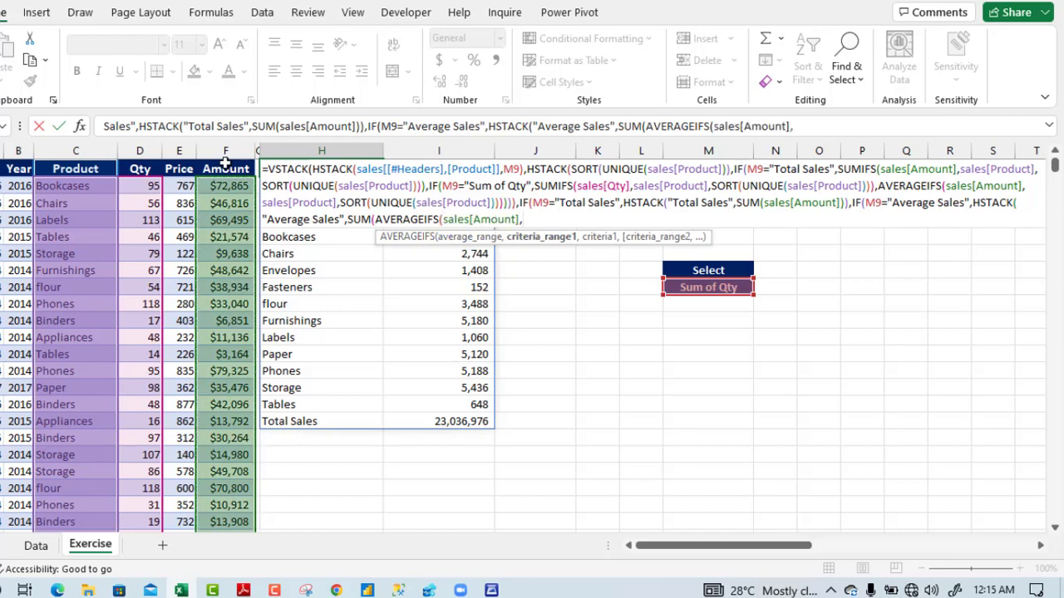
left_click(77, 162)
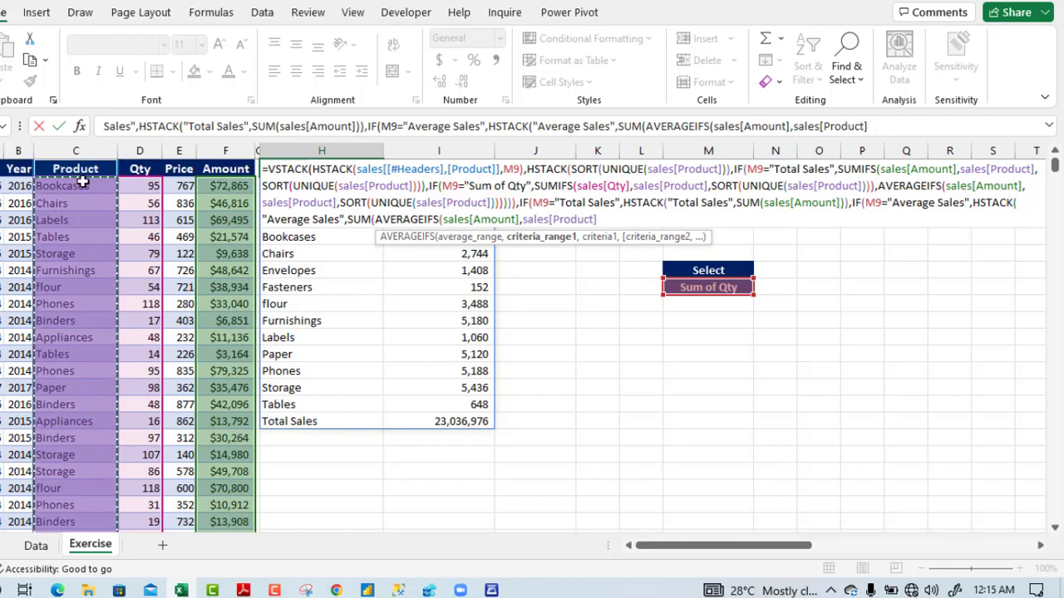
type(",")
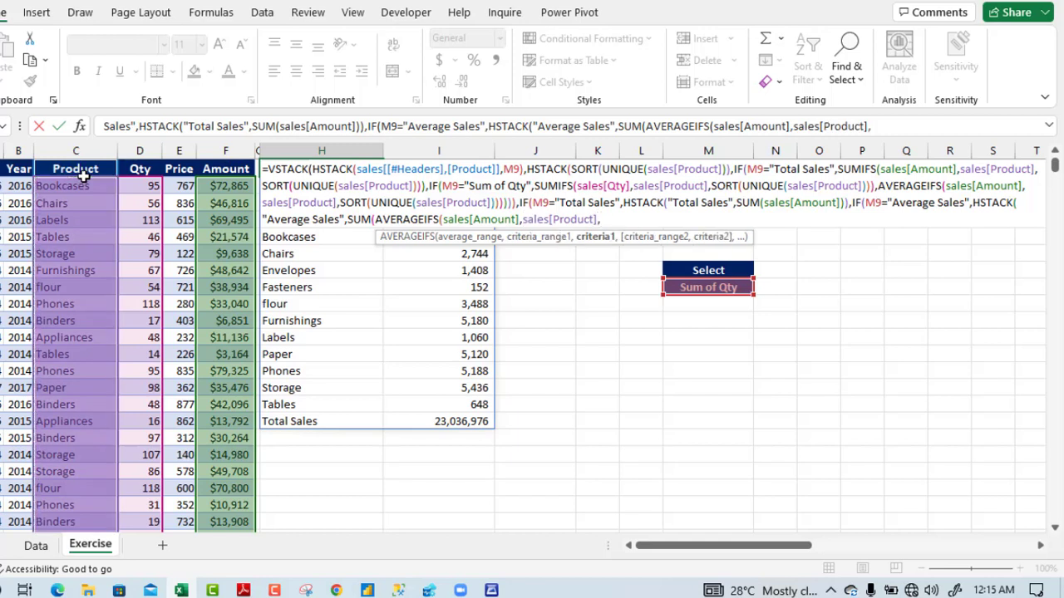
type("sort")
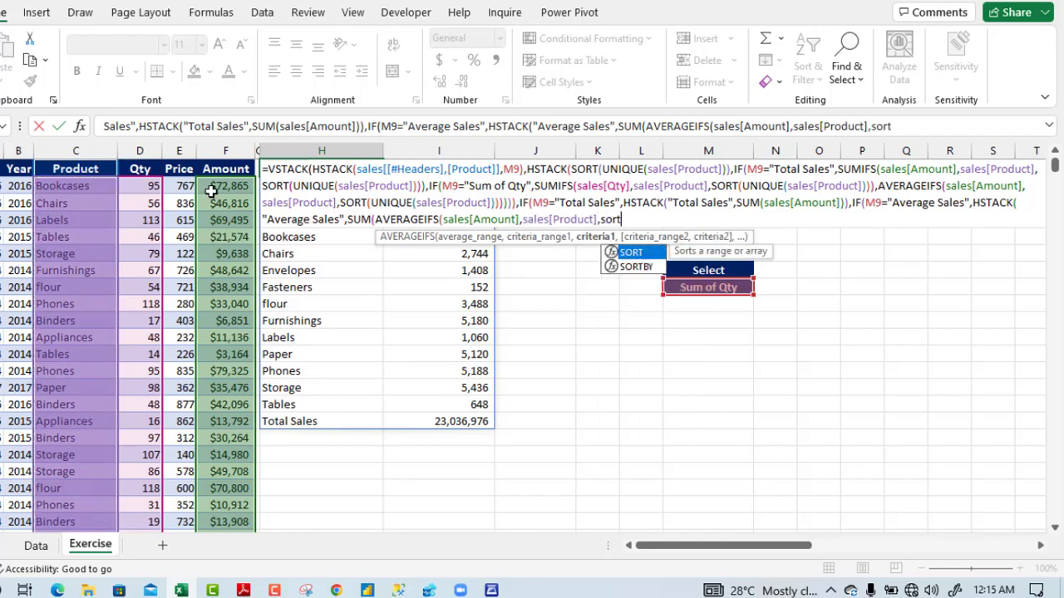
key("Tab")
type("uniq")
key("Tab")
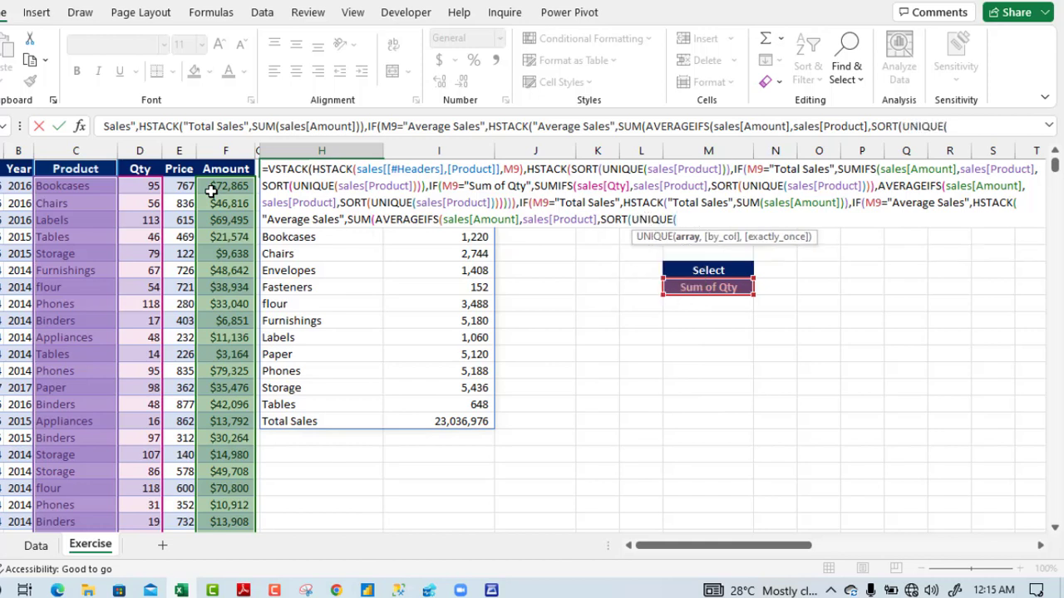
left_click(90, 160)
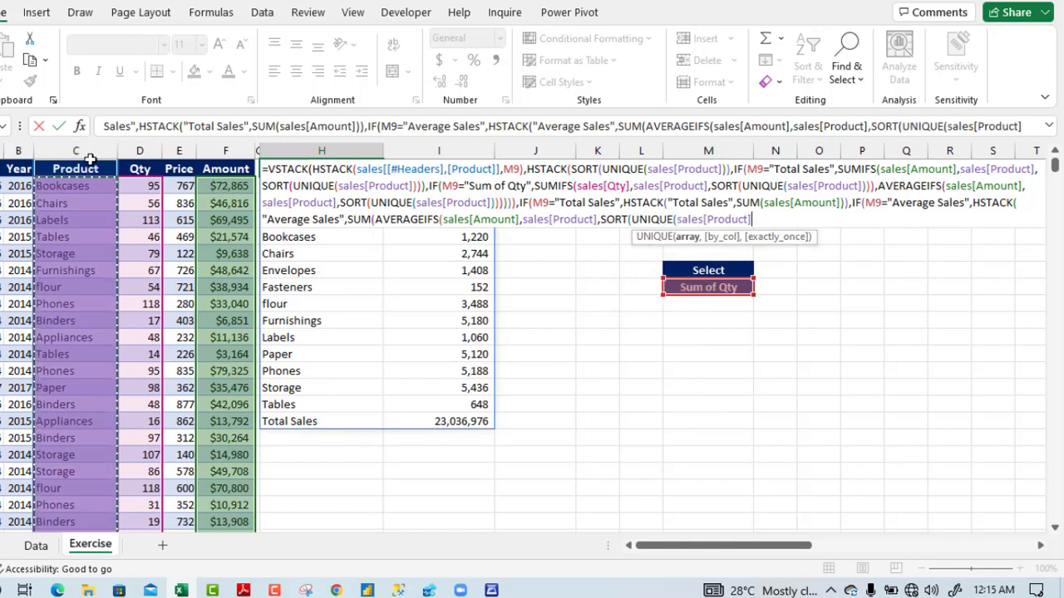
type("))")
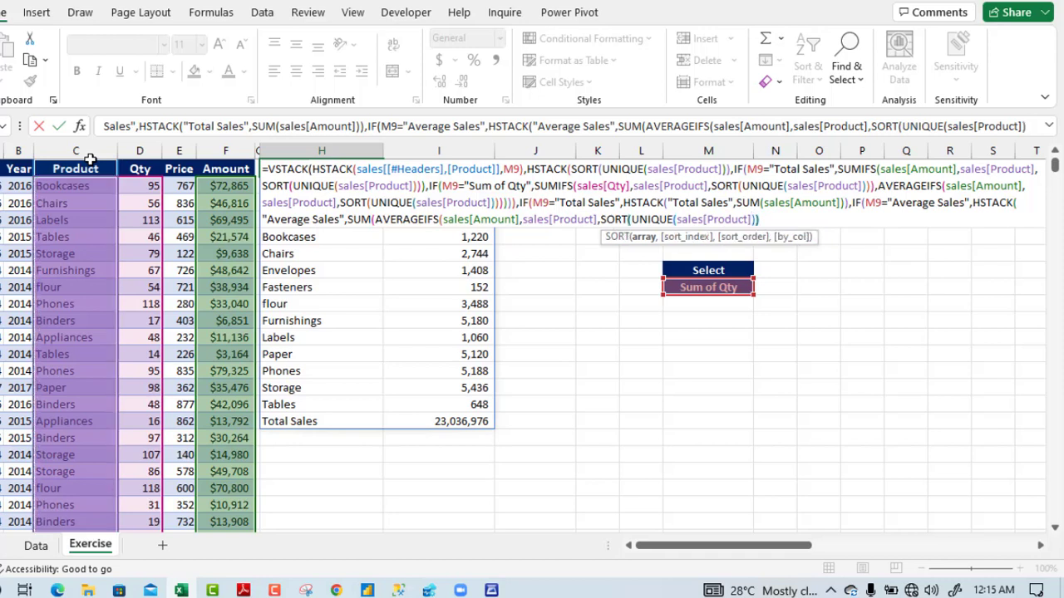
Step: Close the AVERAGEIFS, SUM and HSTACK, and continue to the nested IF's value if false
type(")")
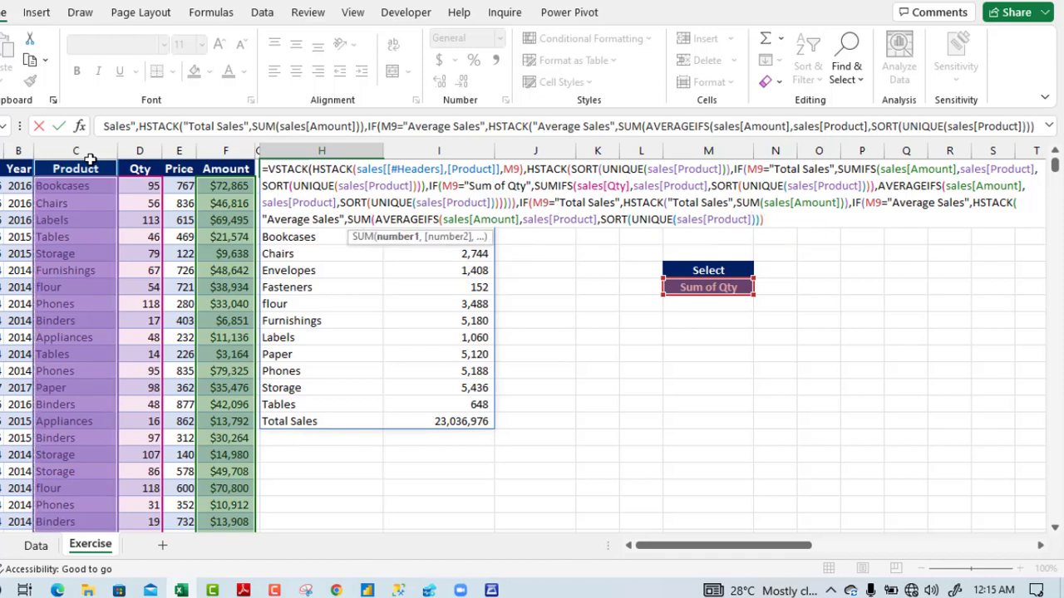
type(")")
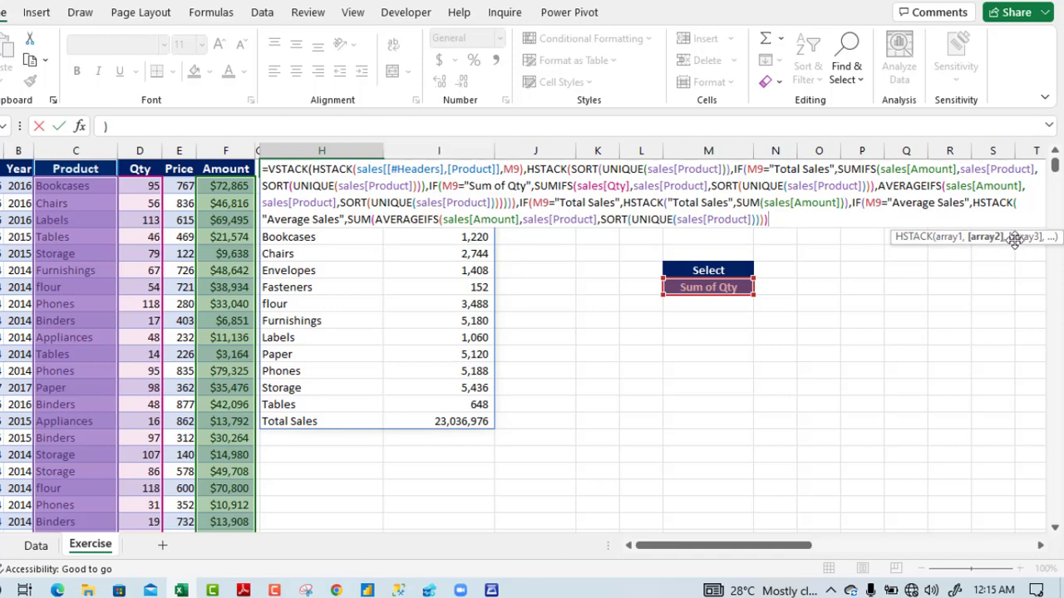
type(")")
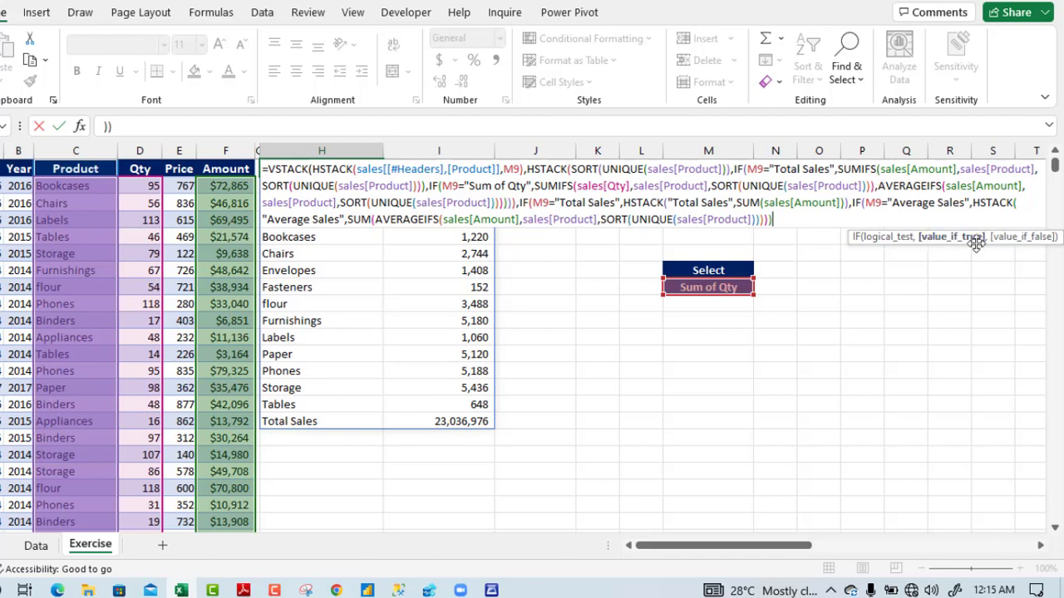
type(",")
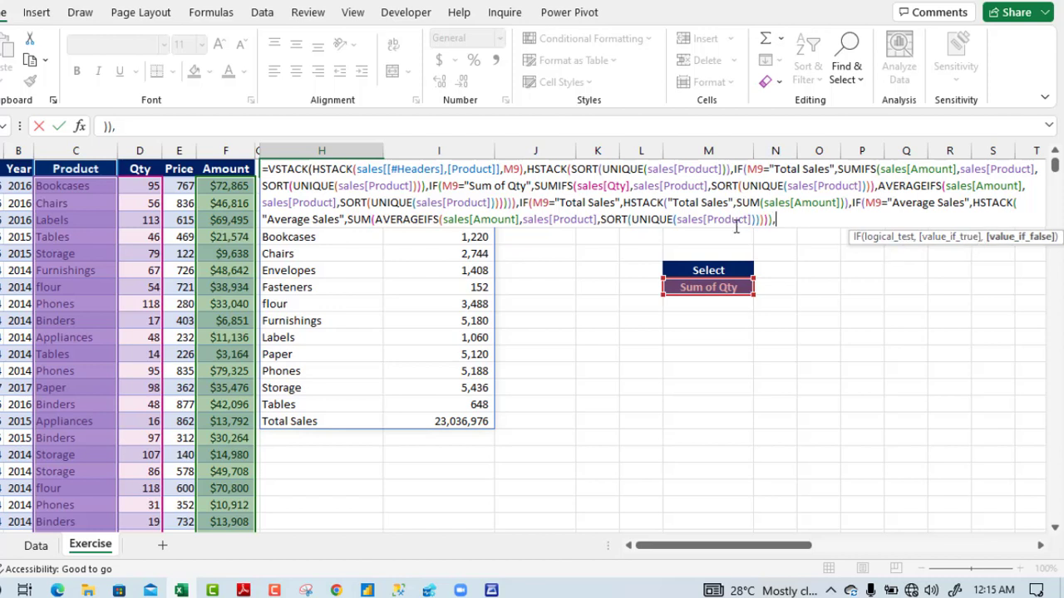
Step: Check the total row's IF arguments and start the final value if false with HSTACK("Sum of Qty", as the row label
left_click(522, 202)
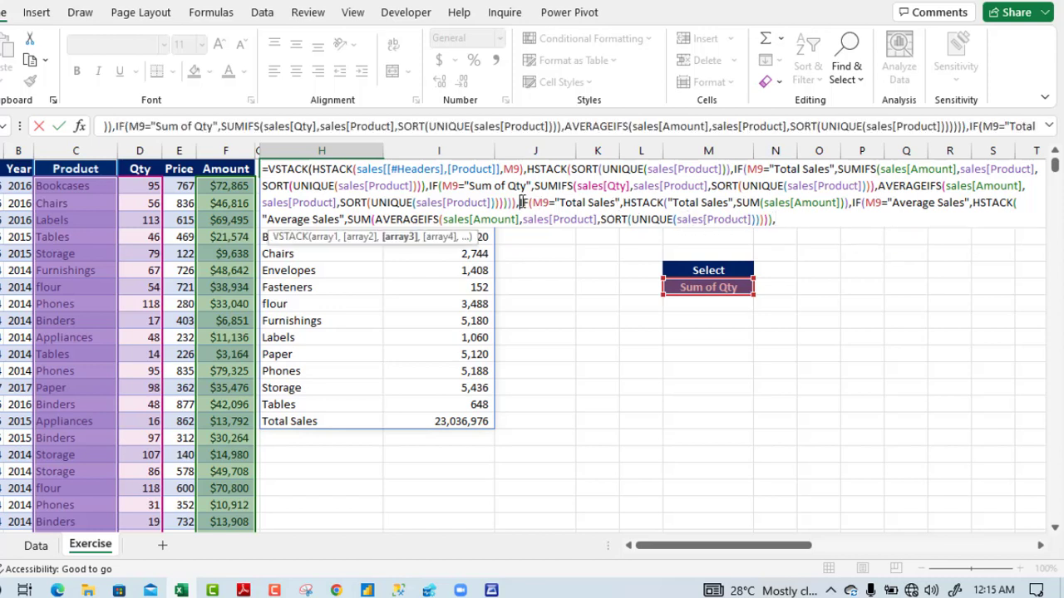
left_click(856, 202)
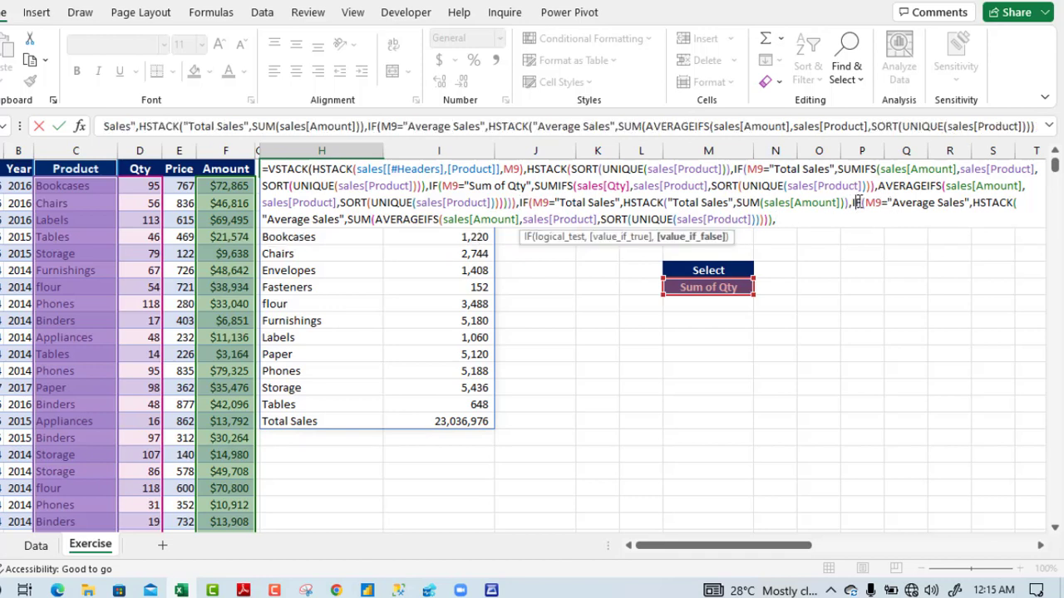
left_click(803, 218)
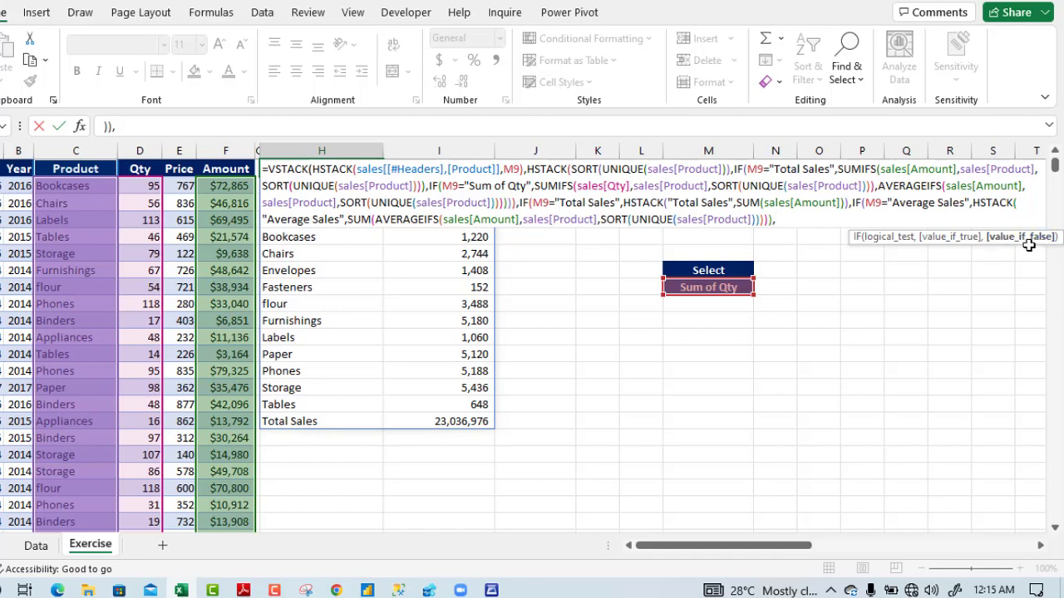
type("h")
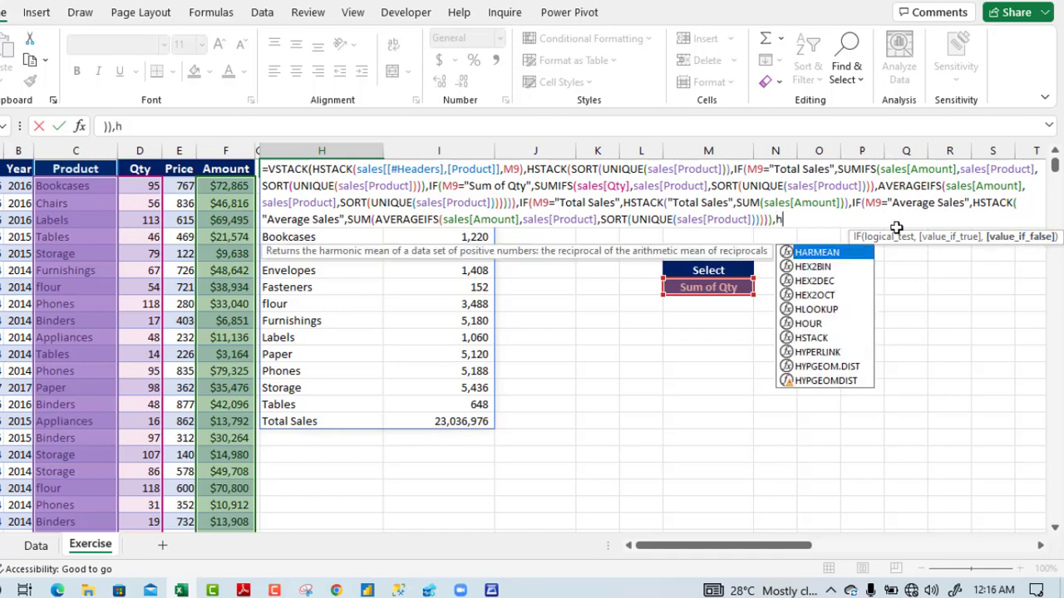
type("s")
key("Tab")
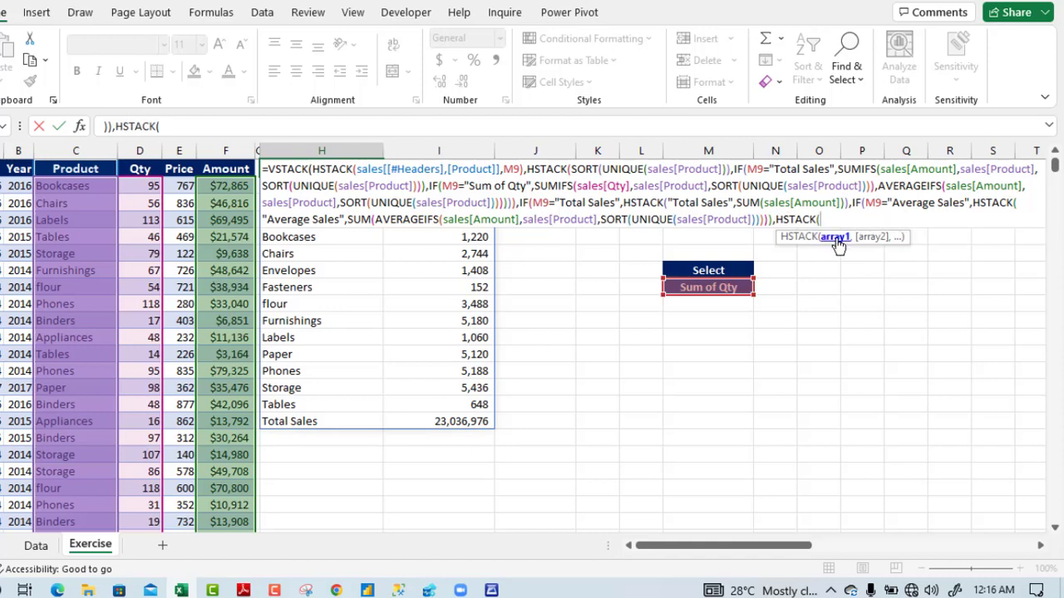
type("\"Sum of ")
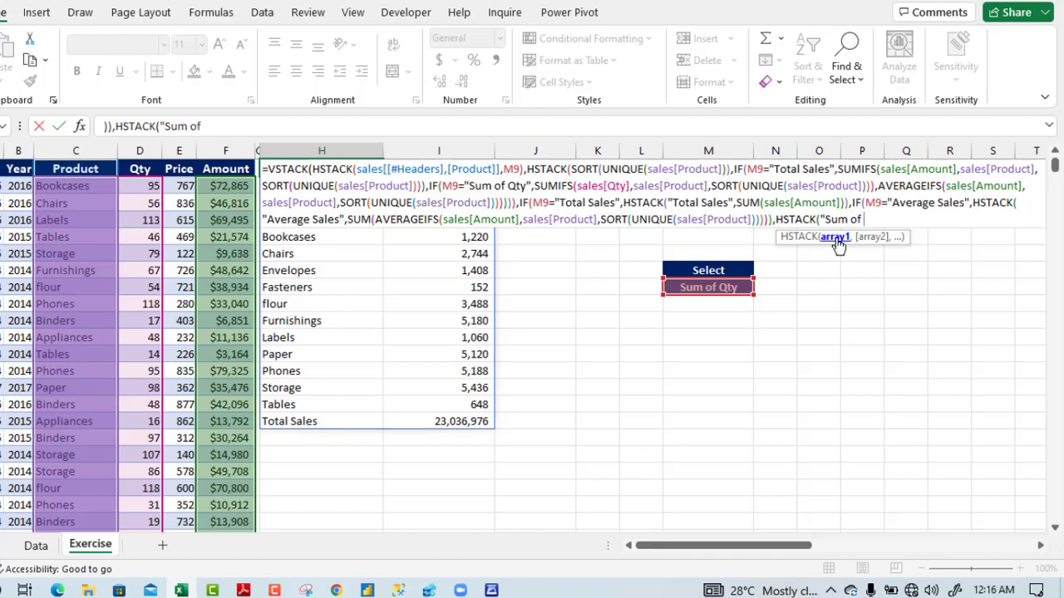
type("Qty\",")
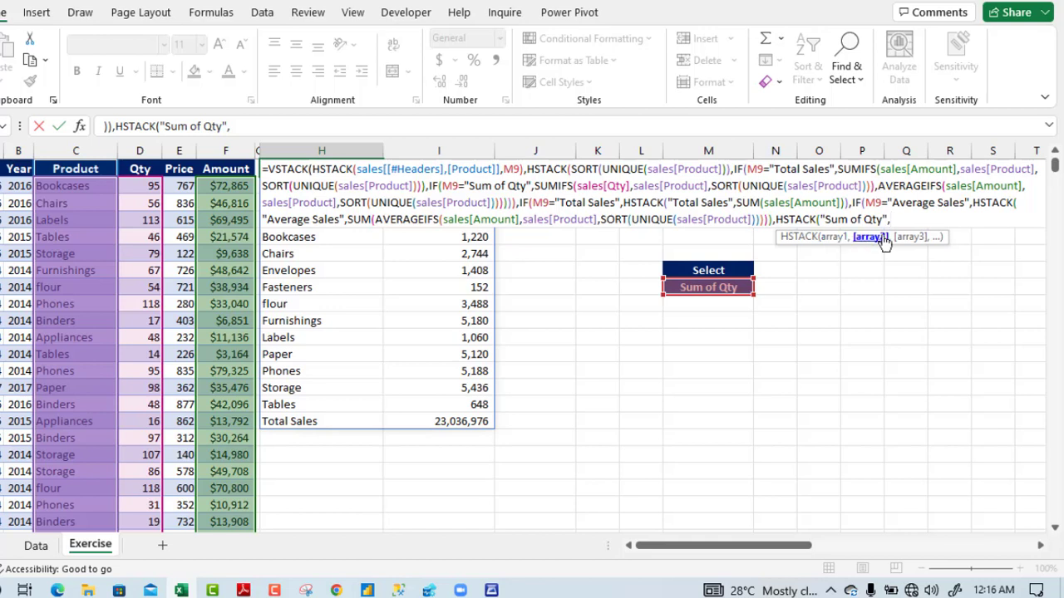
Step: Open a SUM with a nested SUMIFS as the Sum of Qty row's value
type("sum")
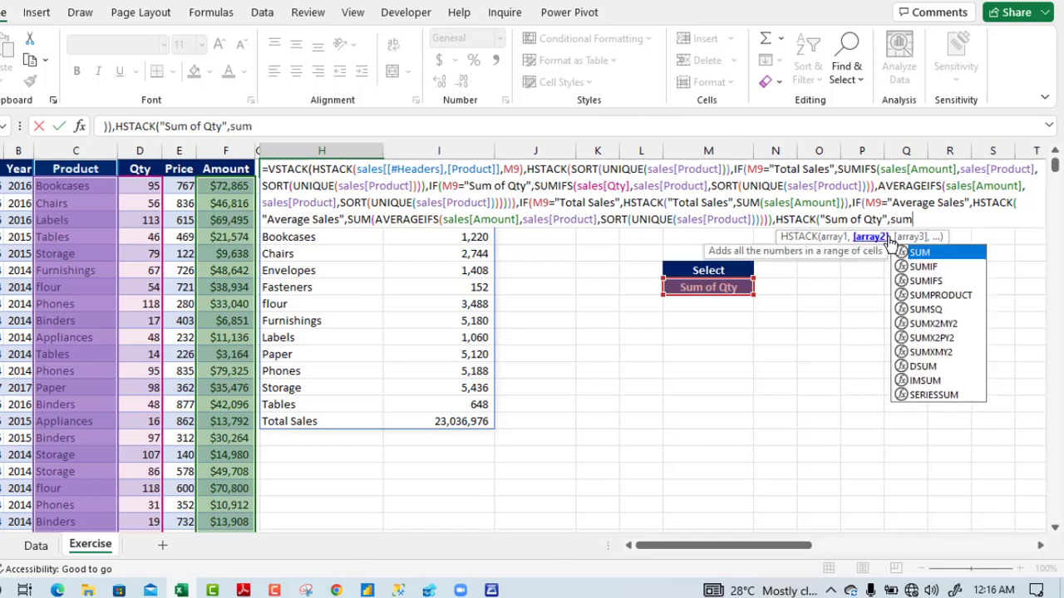
key("Tab")
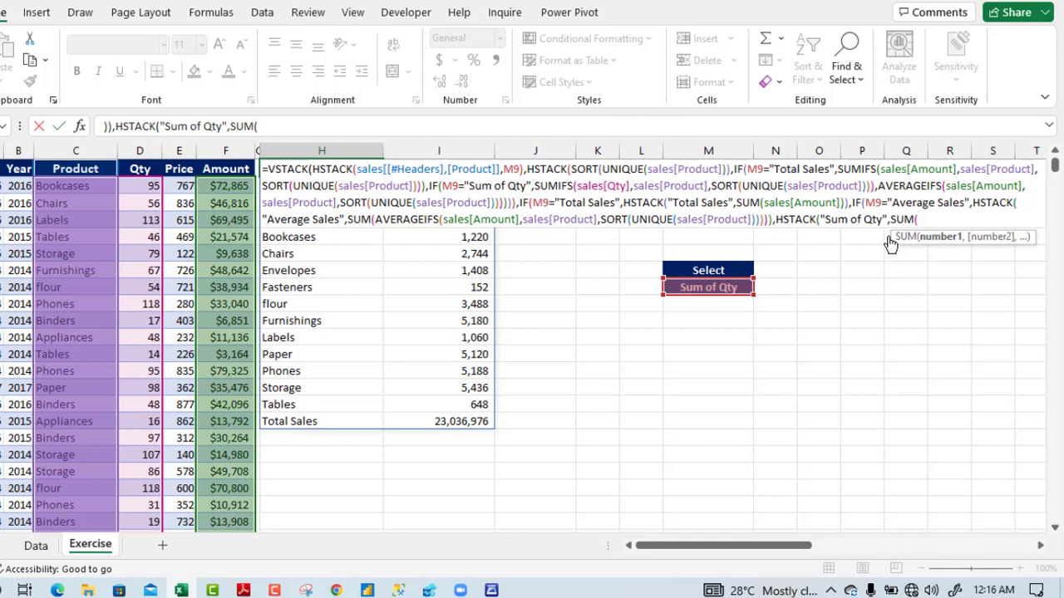
type("sum")
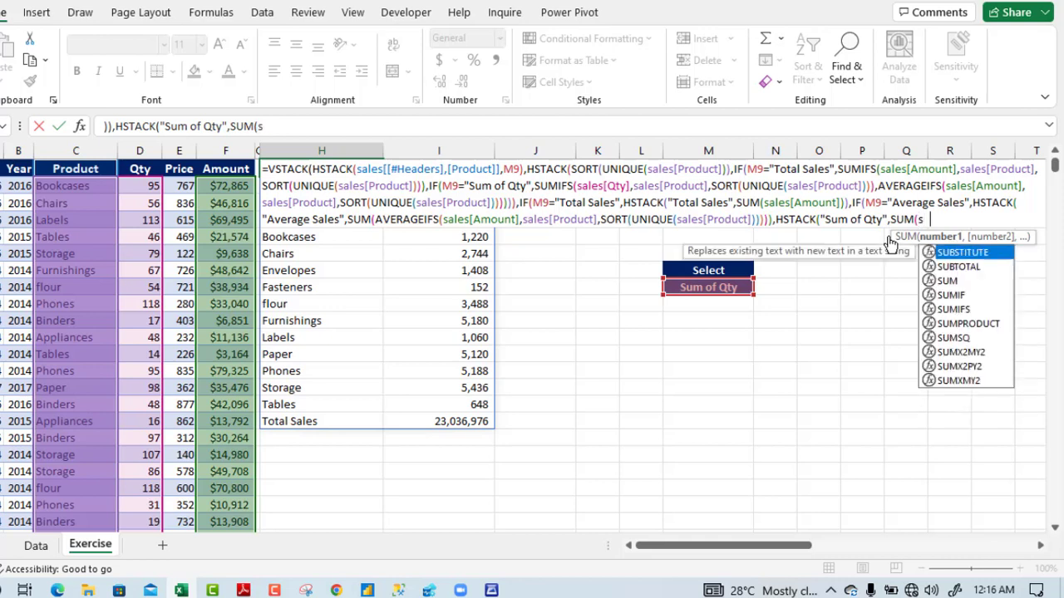
key("Down")
key("Down")
key("Tab")
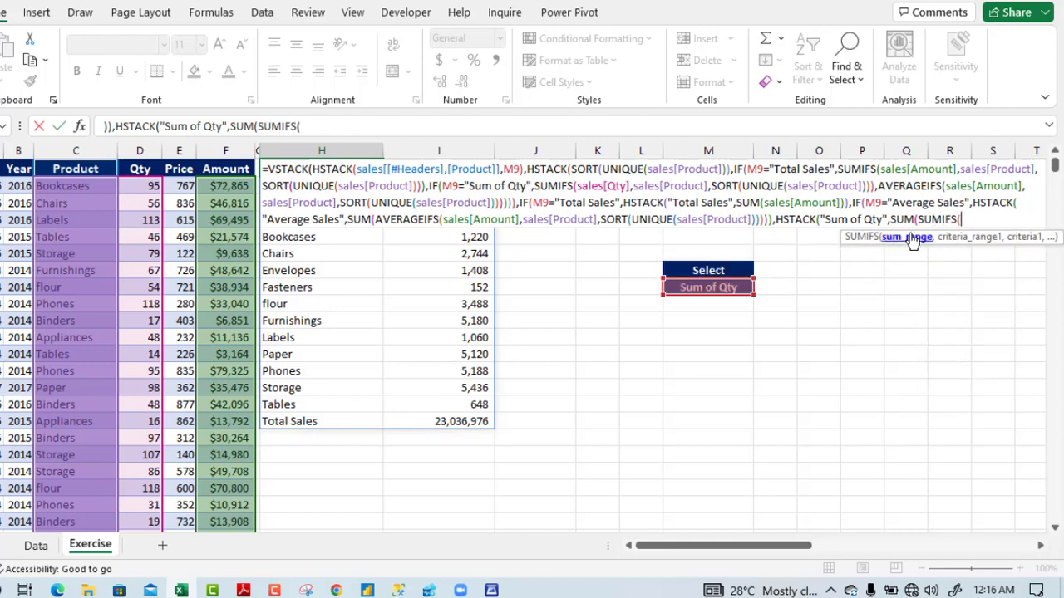
Step: Give the Sum of Qty row's SUMIFS sales[Qty] as sum range and sales[Product] as criteria range
left_click(145, 160)
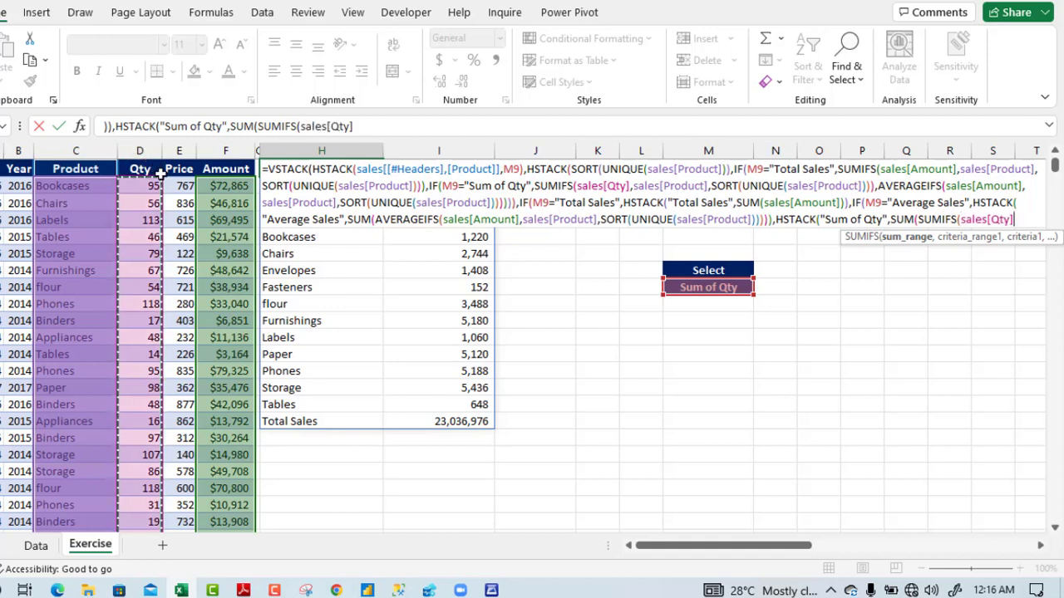
type(",")
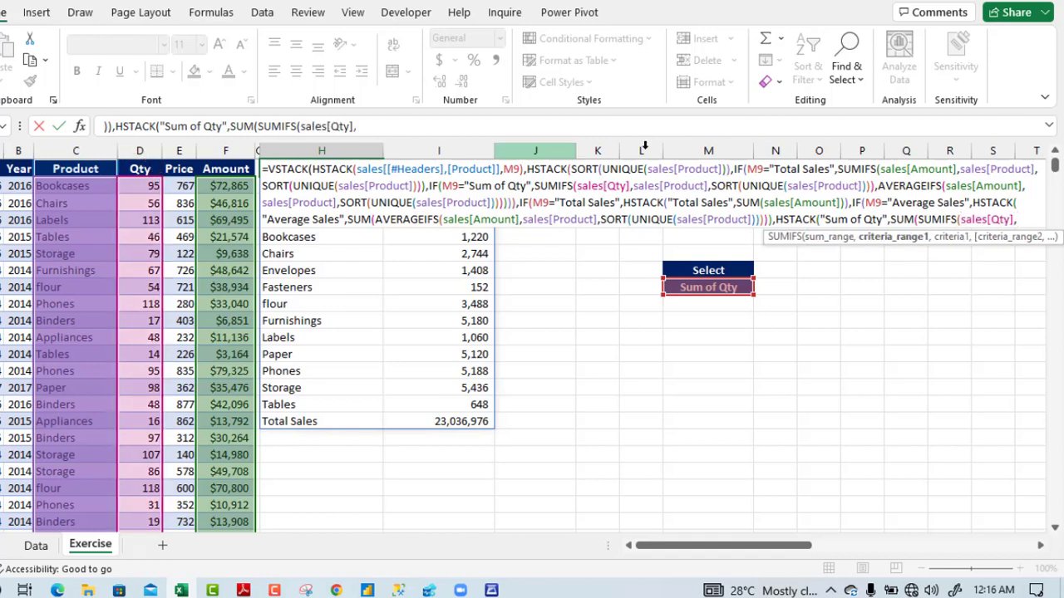
left_click(64, 159)
type(",")
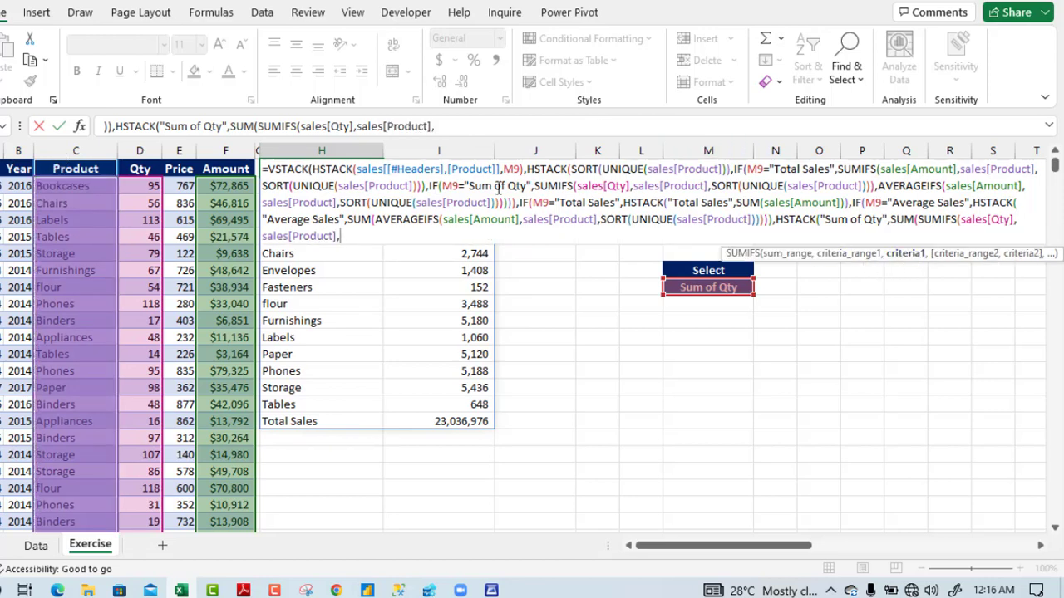
Step: Set the SUMIFS criteria to SORT(UNIQUE(sales[Product])) and close the SUMIFS
type("sort")
key("Tab")
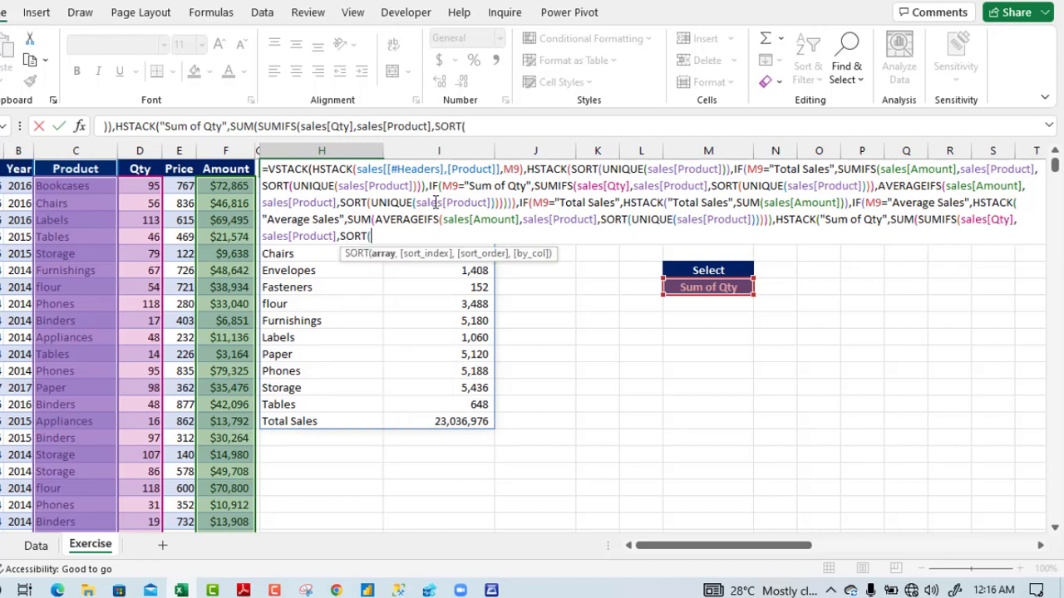
type("uniq")
key("Tab")
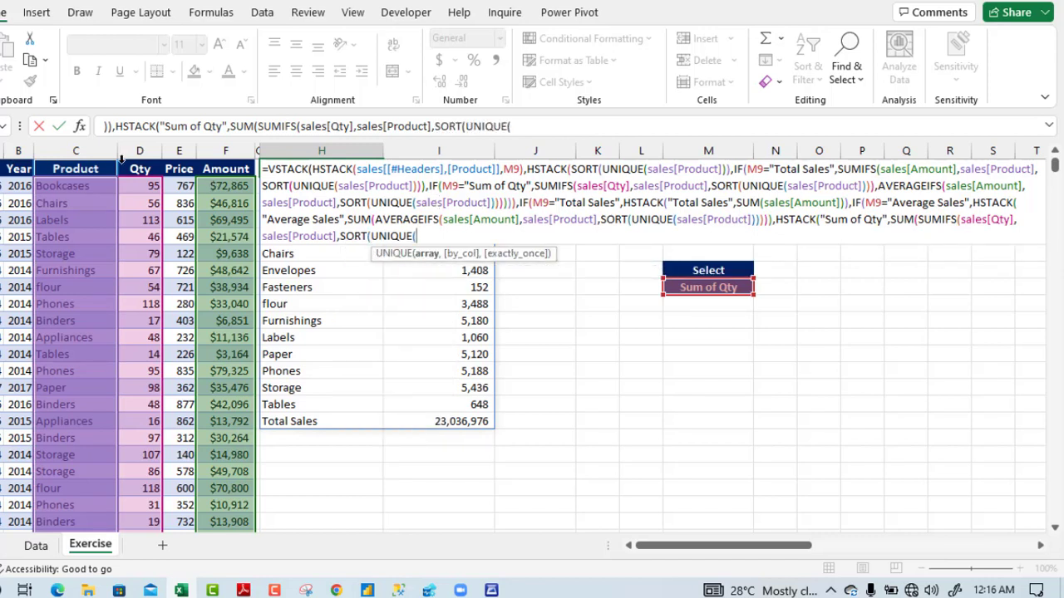
left_click(86, 160)
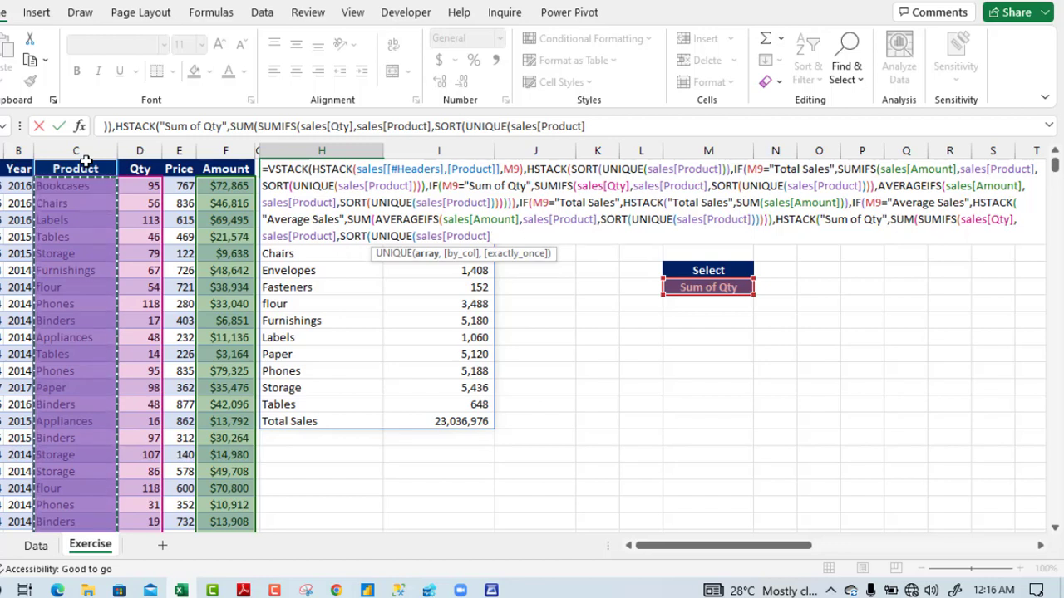
type(")")
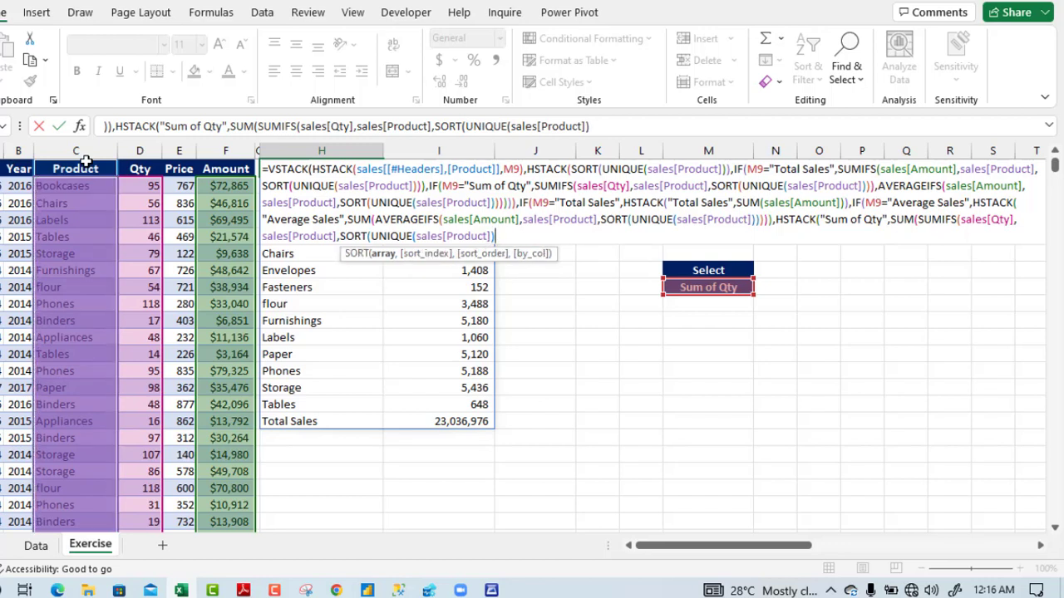
type("))")
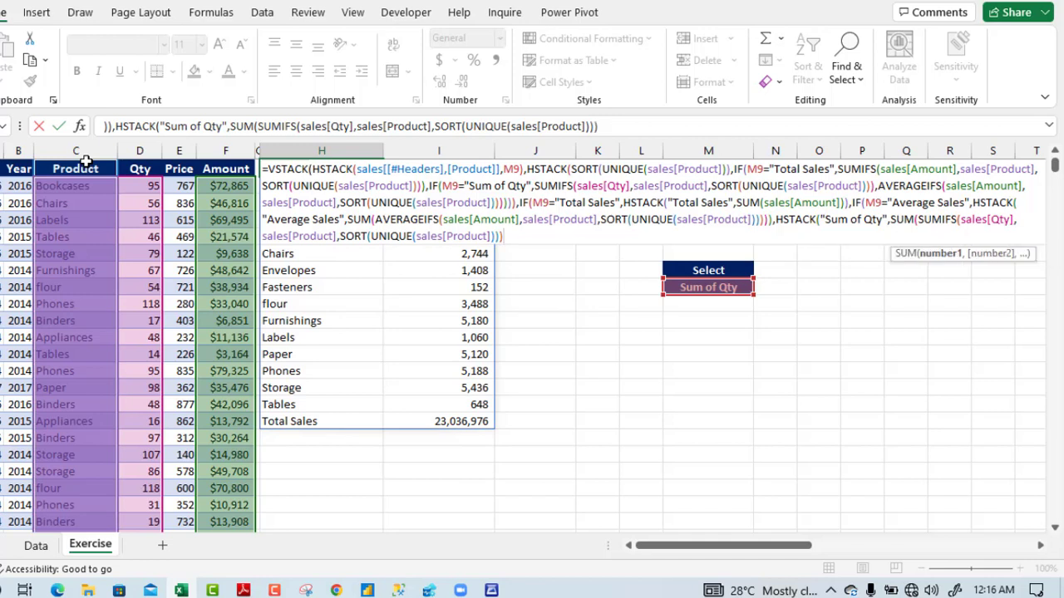
Step: Close the SUM, HSTACK, both IFs and the VSTACK, and commit the formula in H2
type(")")
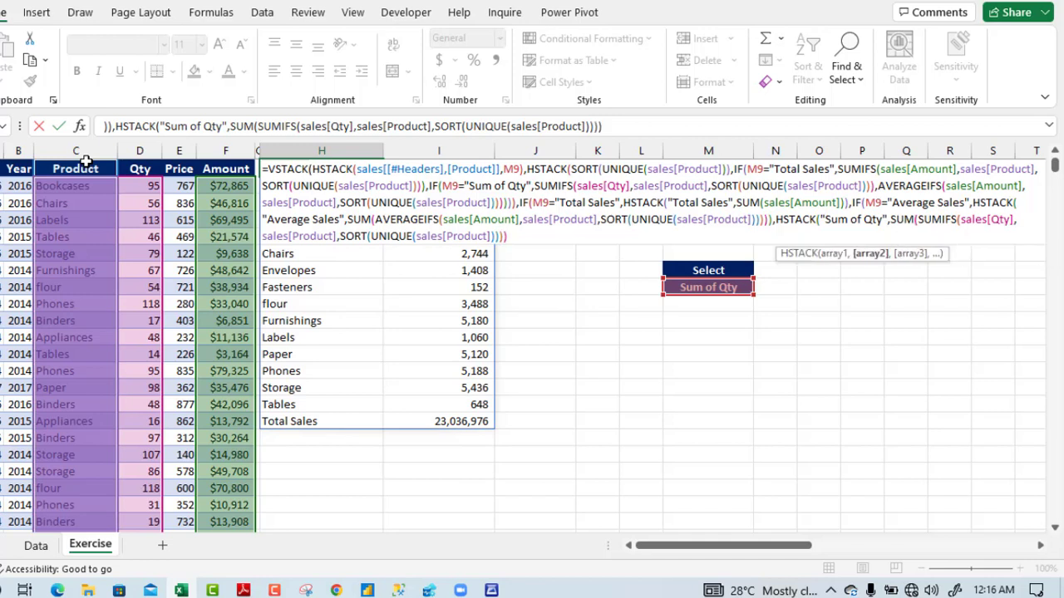
type(")")
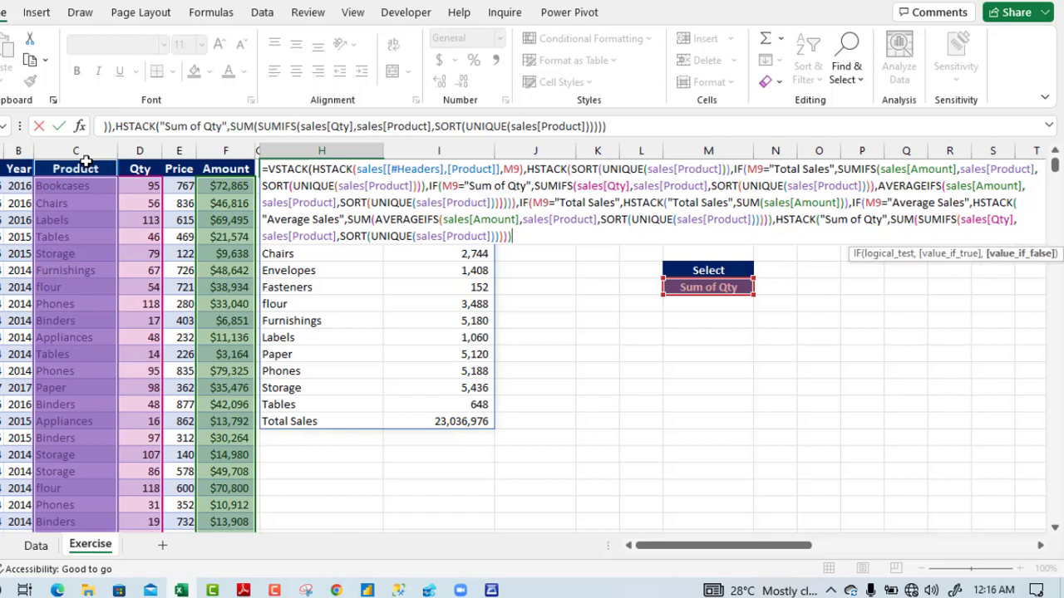
type("))")
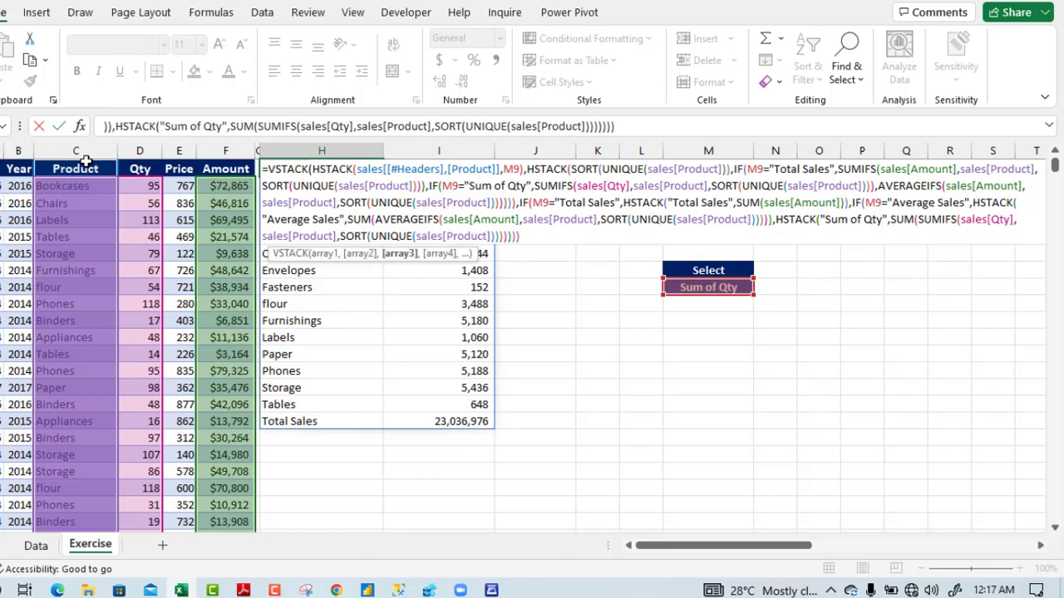
type(")")
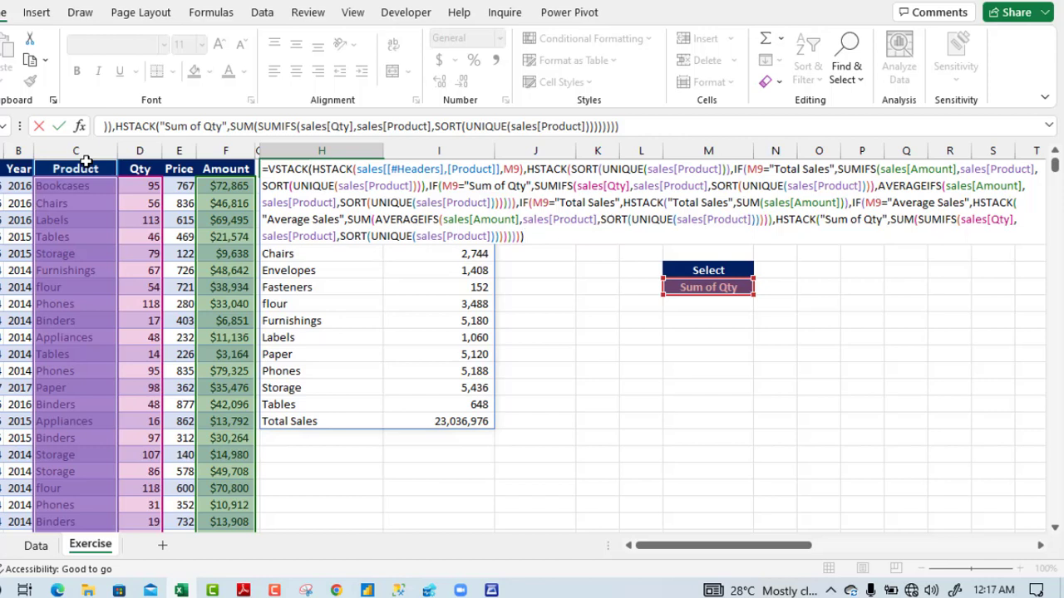
key("ctrl+Return")
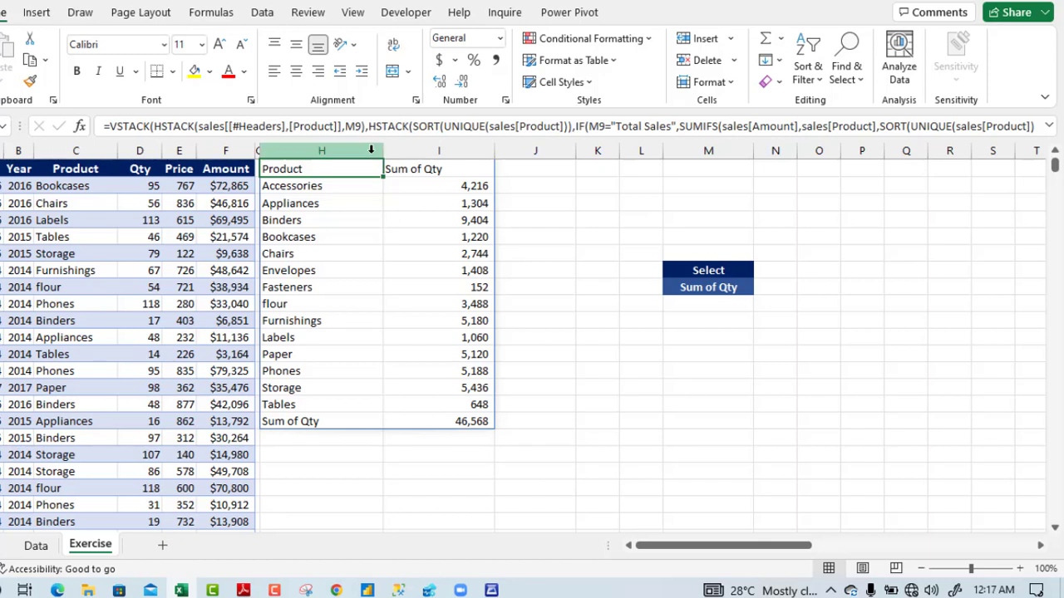
Step: Check the Sum of Qty total row against the sum of the product values in I3:I16
left_click(293, 423)
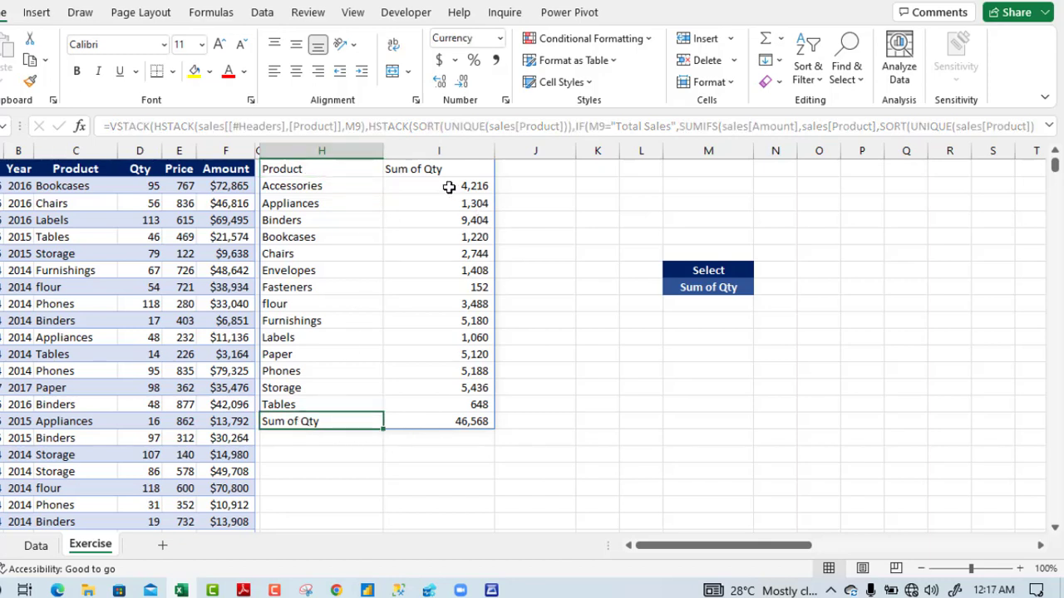
left_click_drag(449, 187, 460, 402)
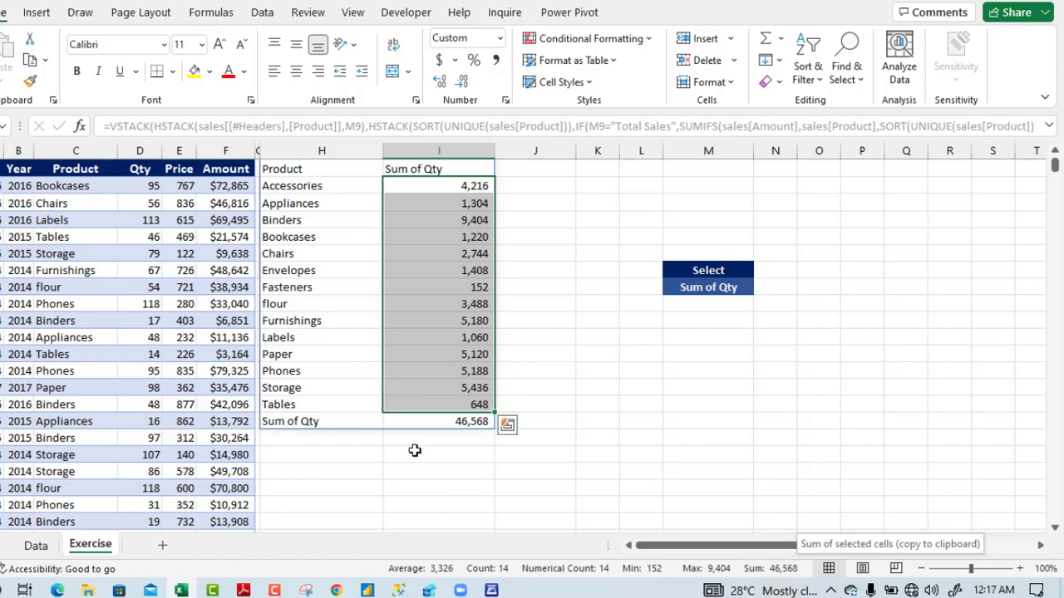
left_click(422, 422)
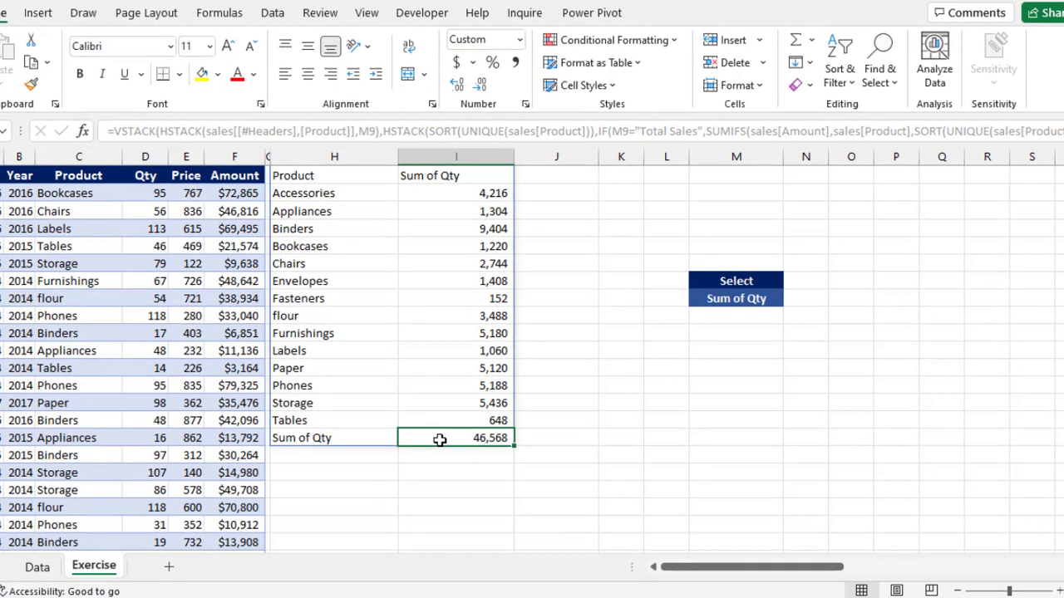
Step: Switch M9 to Average Sales and check the total row against the sum of I3:I16
left_click(766, 304)
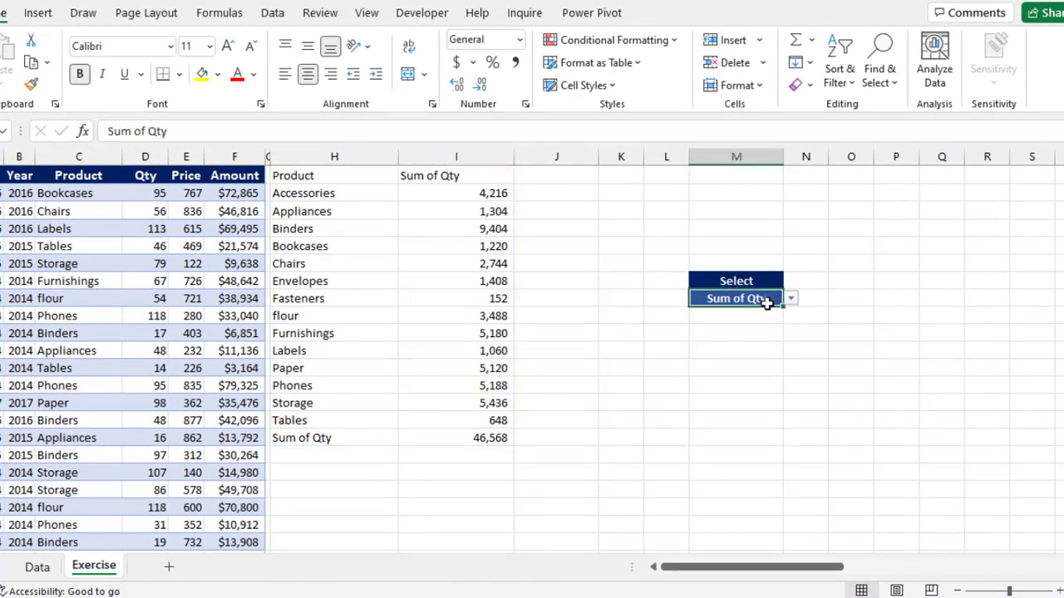
left_click(791, 300)
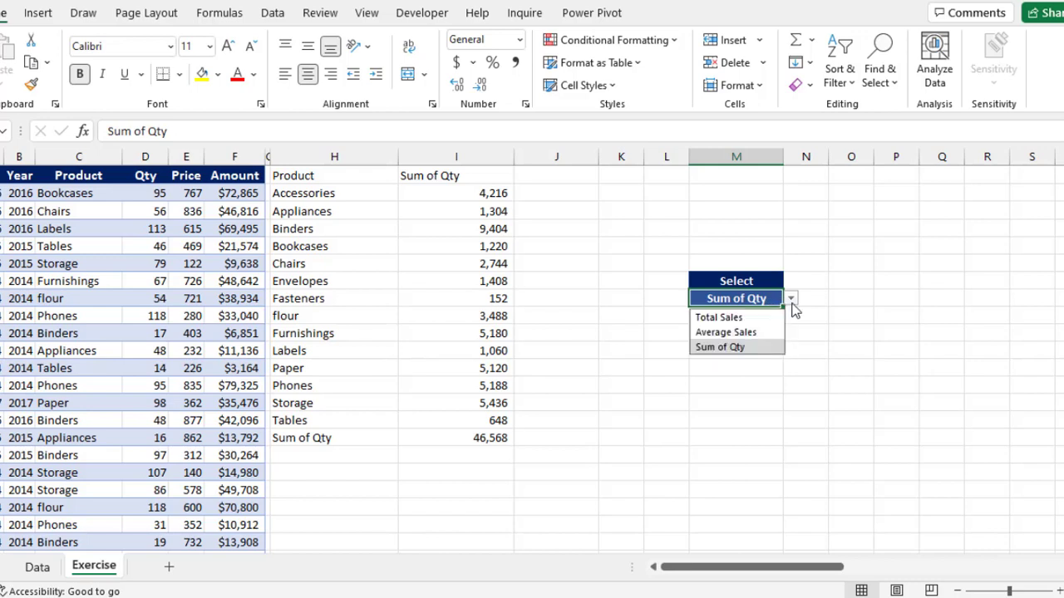
left_click(731, 334)
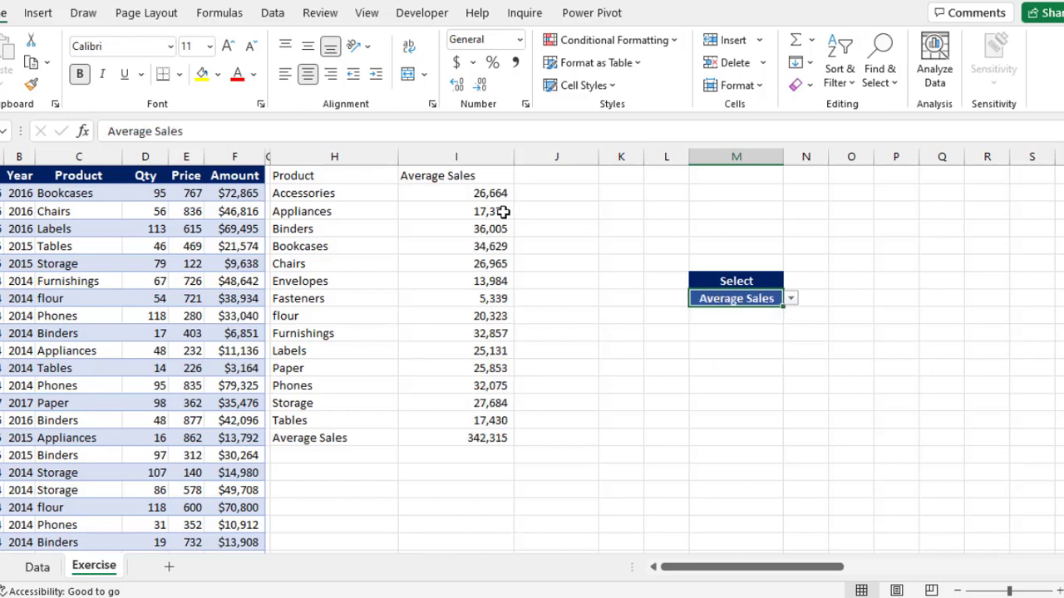
left_click_drag(485, 197, 475, 418)
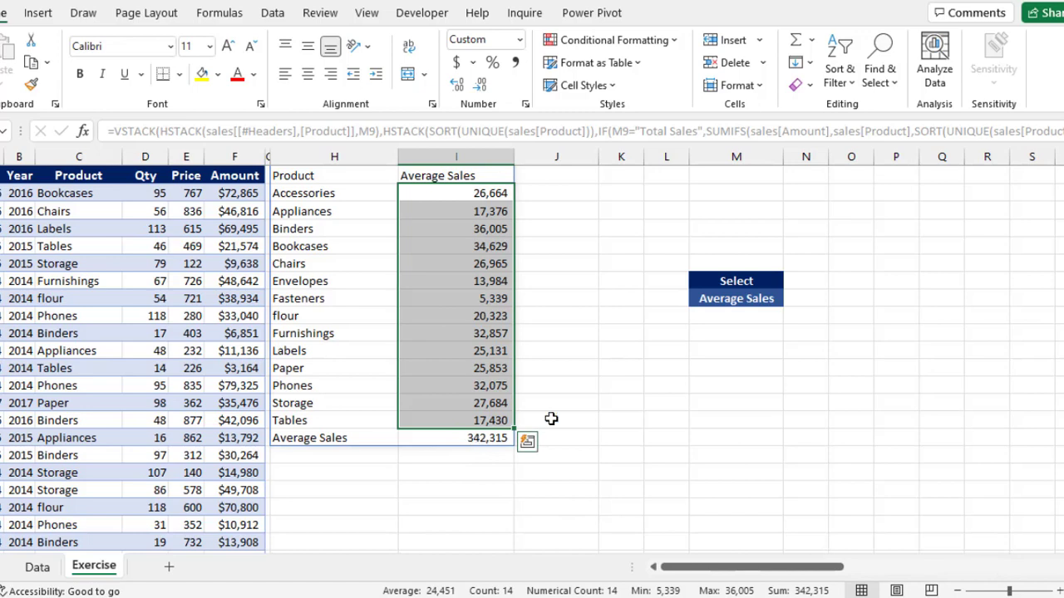
left_click(488, 366)
Step: Switch M9 to Total Sales and compare the total row with the sum of I3:I16
left_click(736, 298)
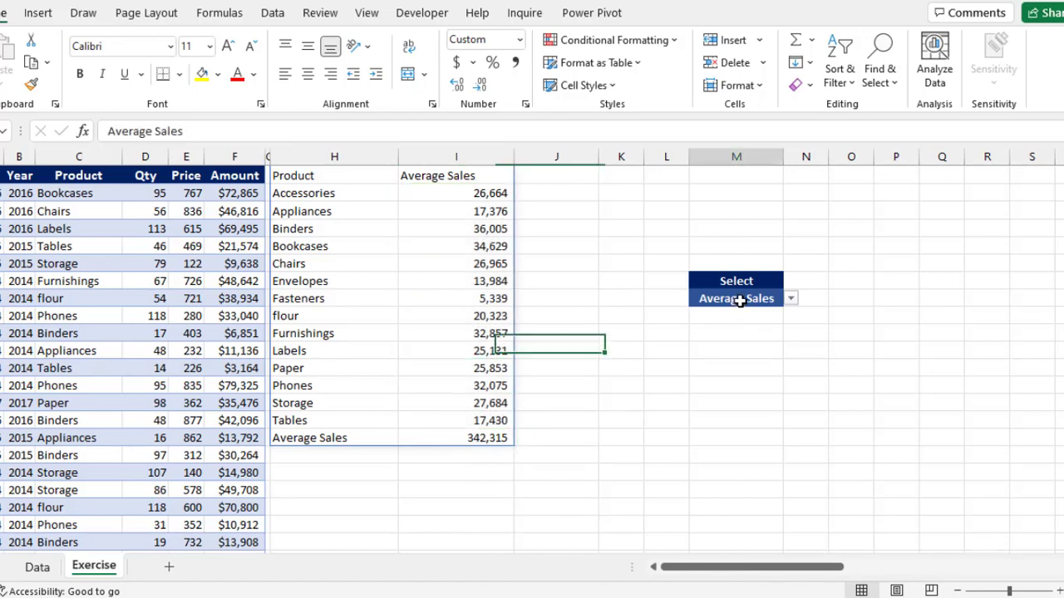
left_click(790, 298)
left_click(719, 317)
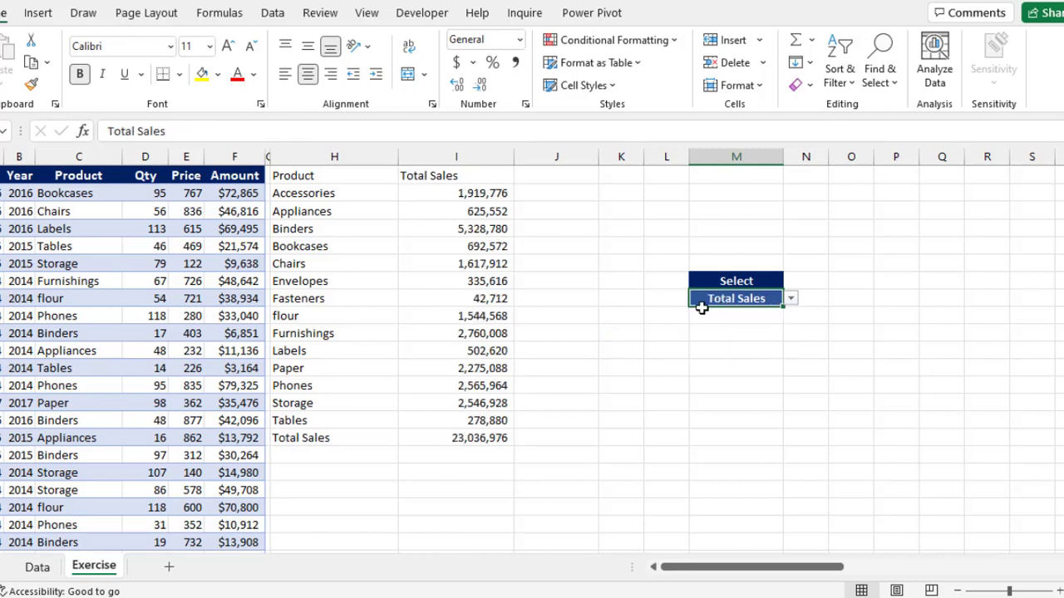
left_click_drag(475, 193, 475, 424)
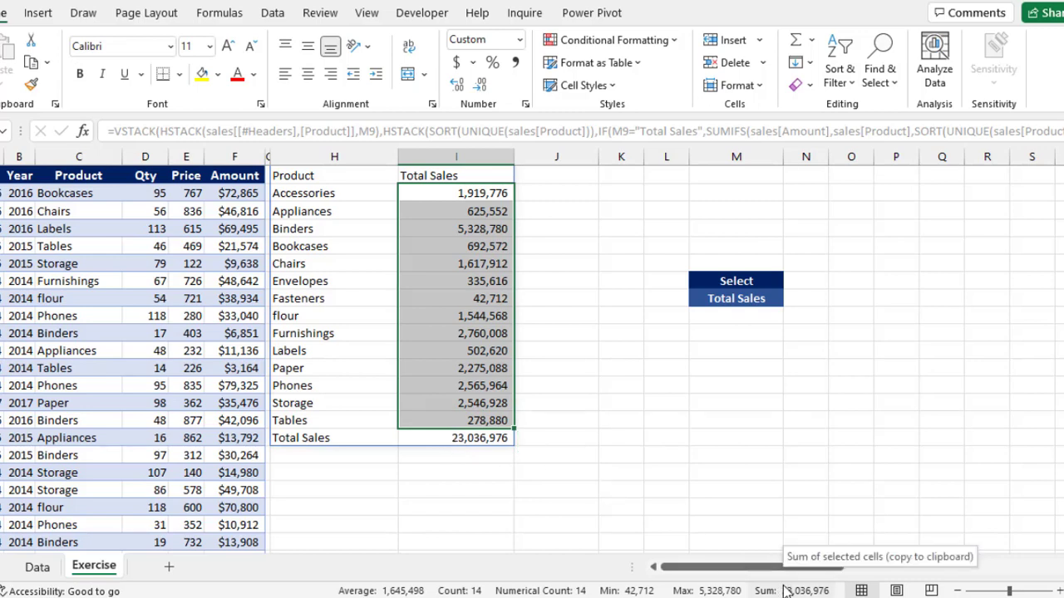
left_click(433, 368)
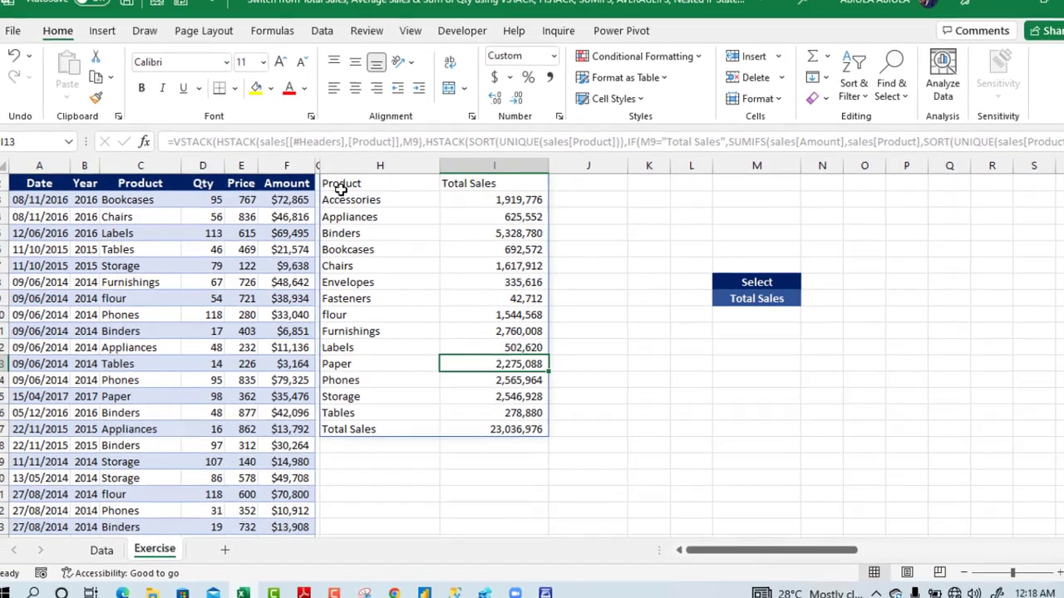
Step: Insert a 2-D clustered column chart from H2:I16, excluding the total row, and move it over the source data table
left_click_drag(289, 178, 456, 414)
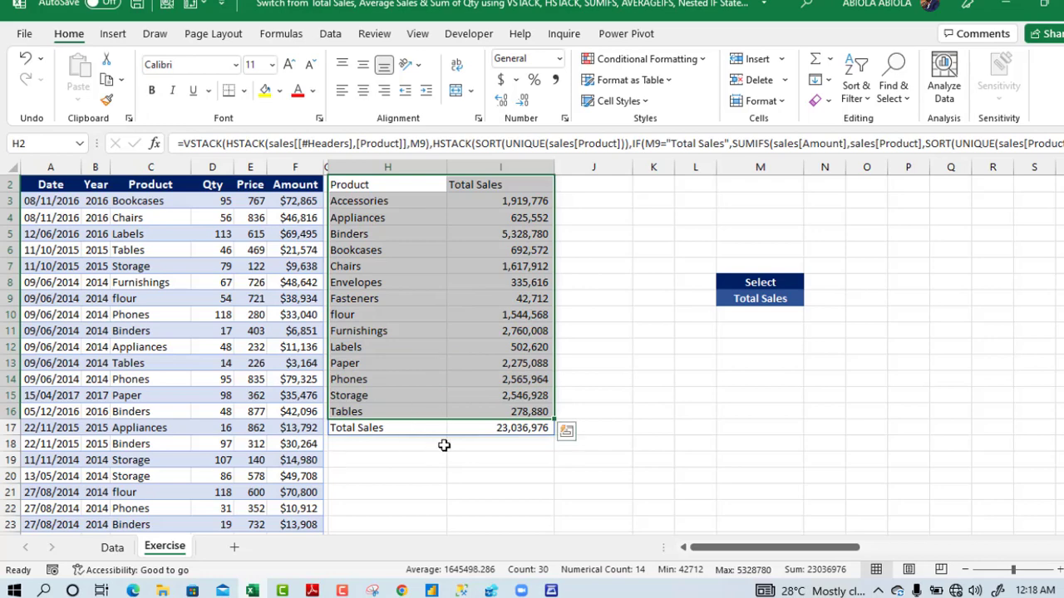
left_click(112, 35)
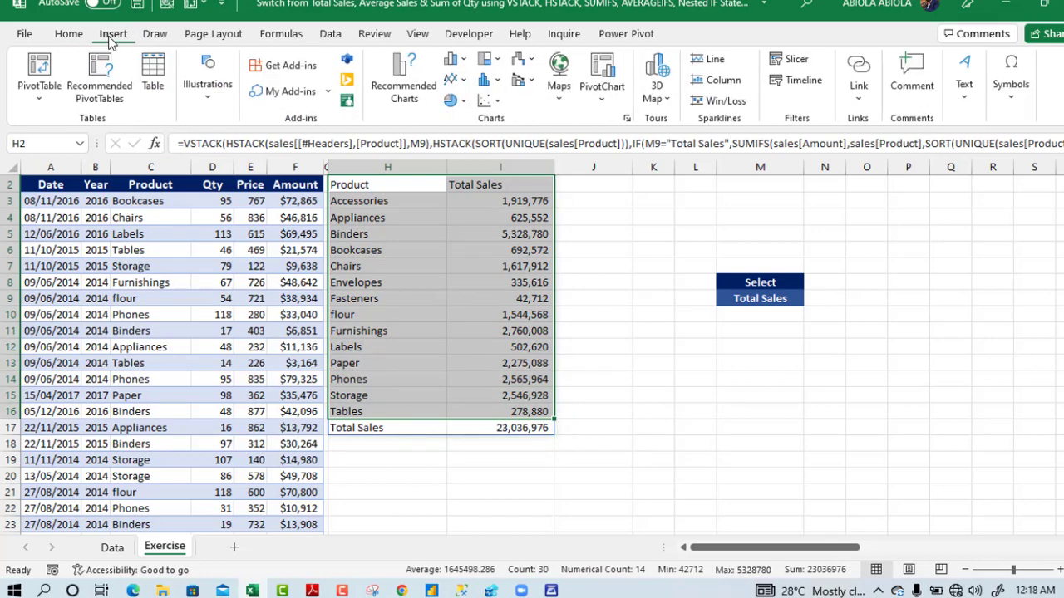
left_click(454, 61)
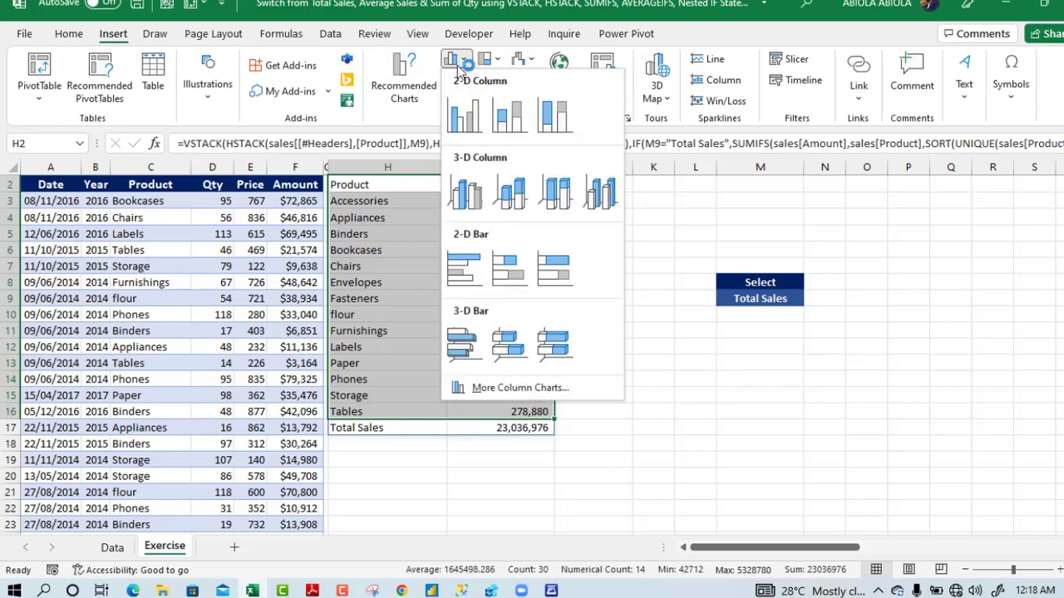
left_click(461, 118)
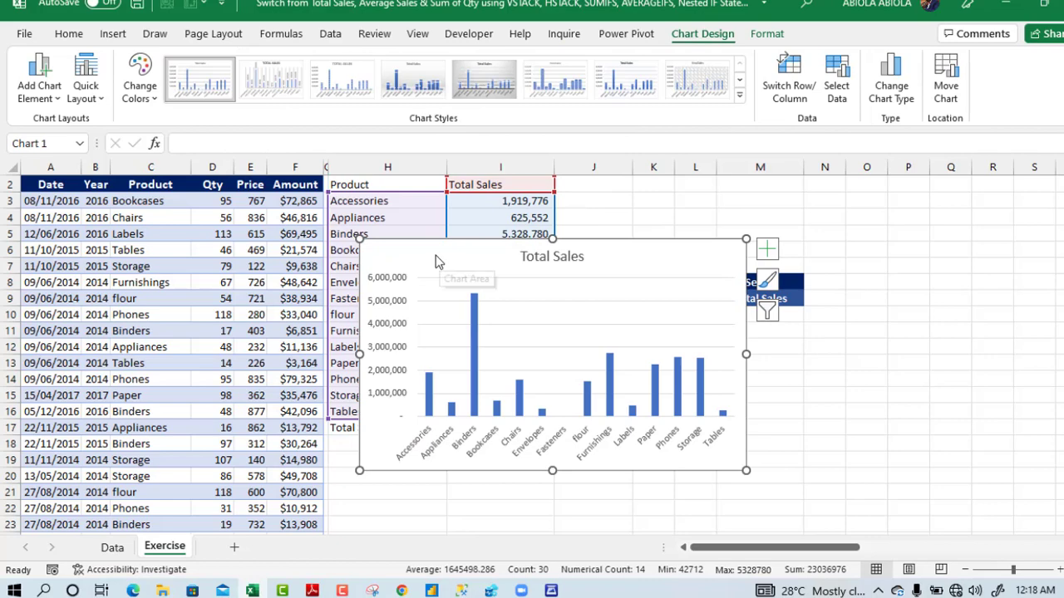
left_click_drag(435, 257, 113, 305)
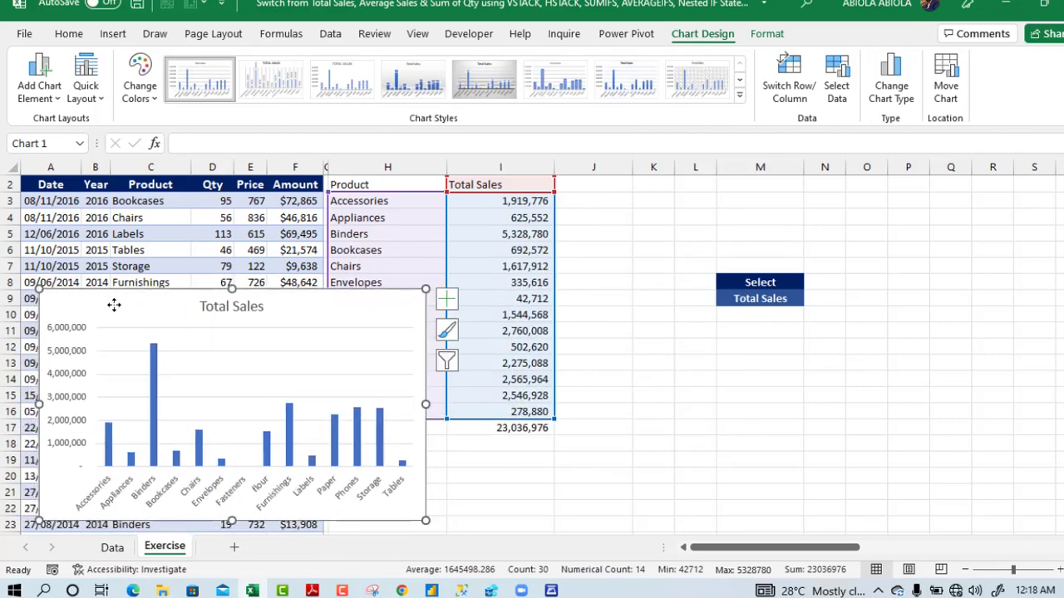
Step: Set M9 to Average Sales to test the chart, and review the report values in I3:I17
left_click(785, 298)
left_click(811, 300)
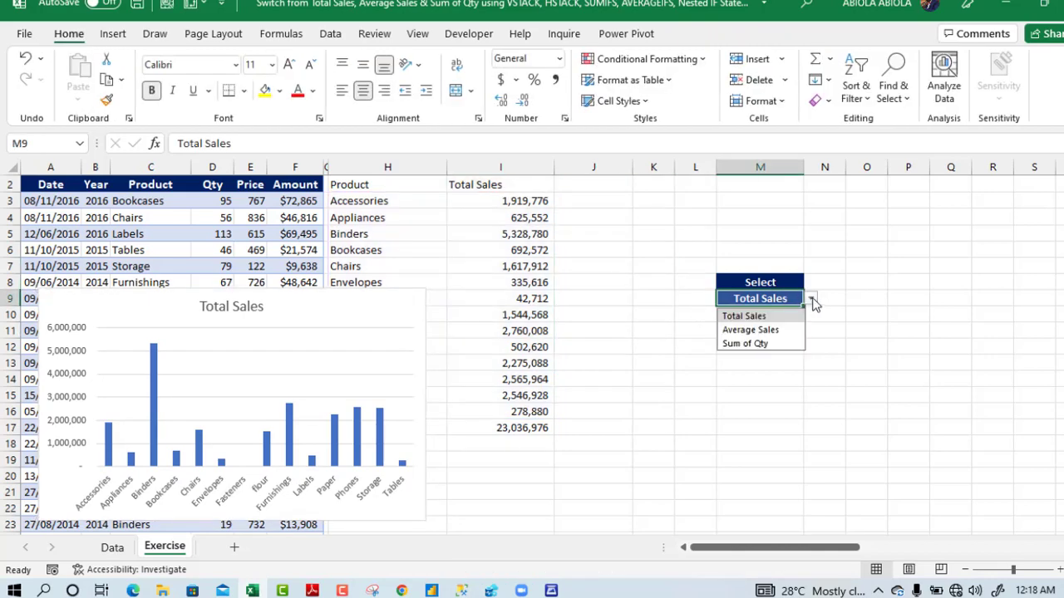
left_click(761, 330)
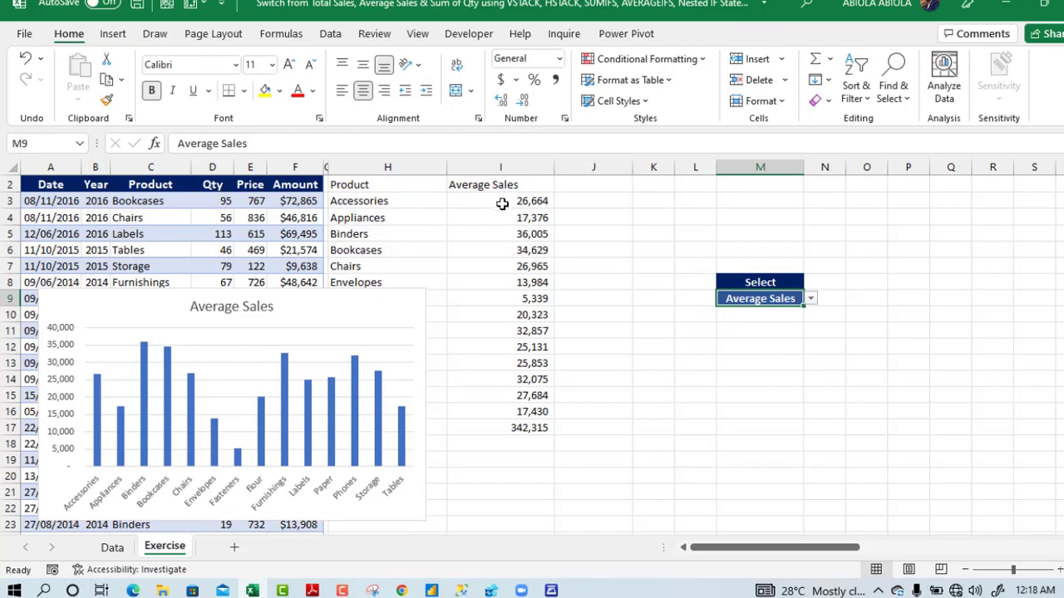
left_click_drag(501, 202, 537, 424)
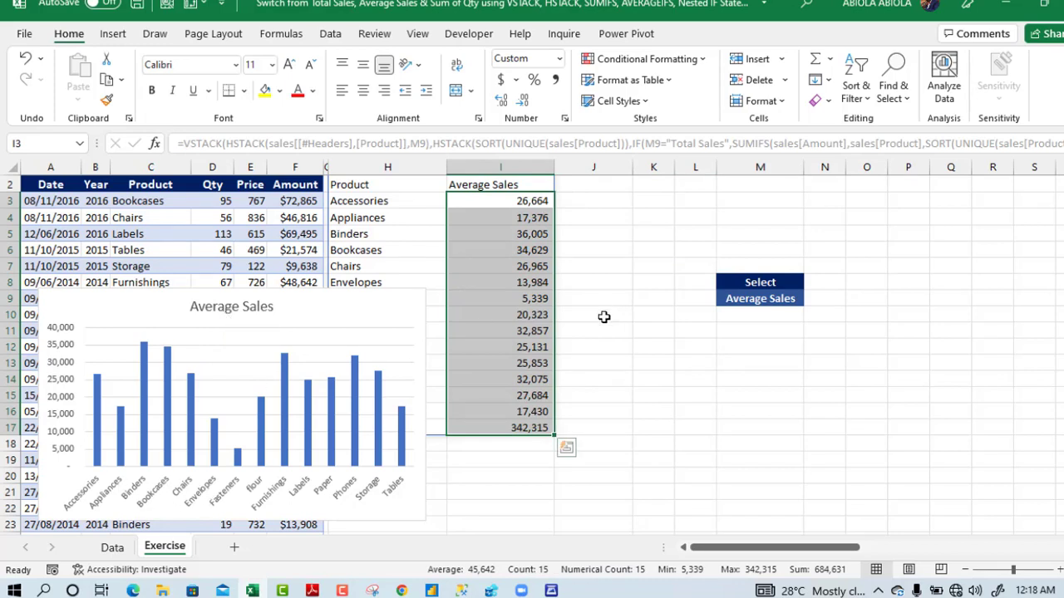
Step: Set M9 to Sum of Qty and review the report's quantity values alongside the chart
left_click(761, 300)
left_click(810, 301)
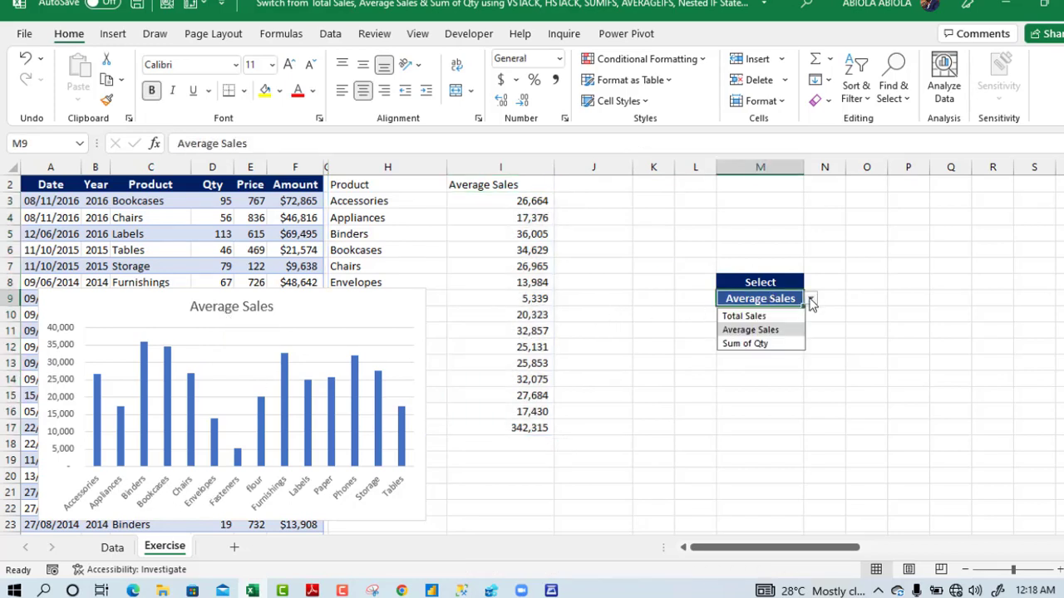
left_click(746, 343)
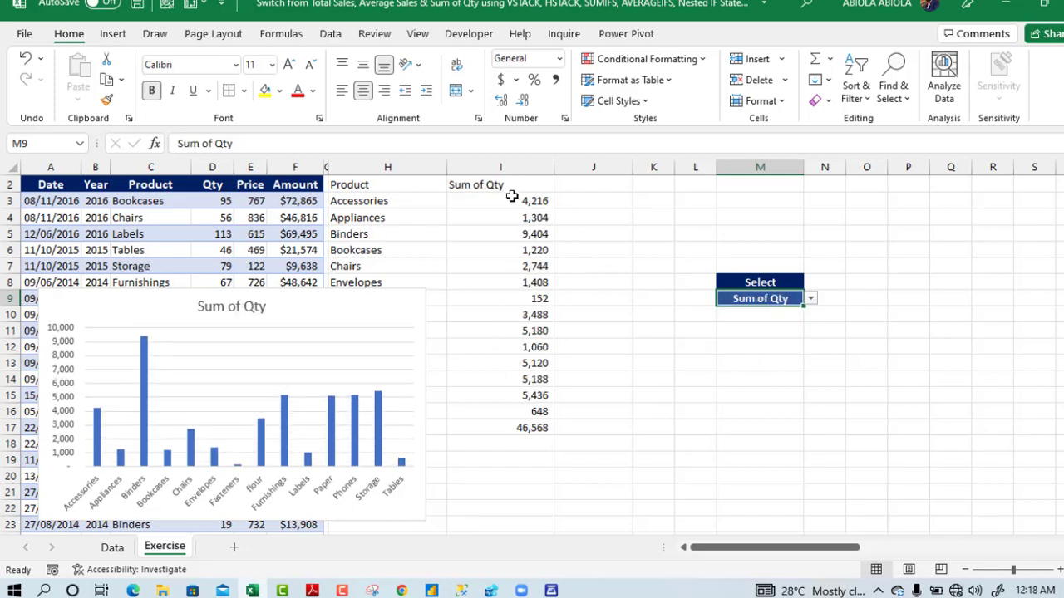
left_click_drag(510, 201, 520, 408)
left_click(587, 363)
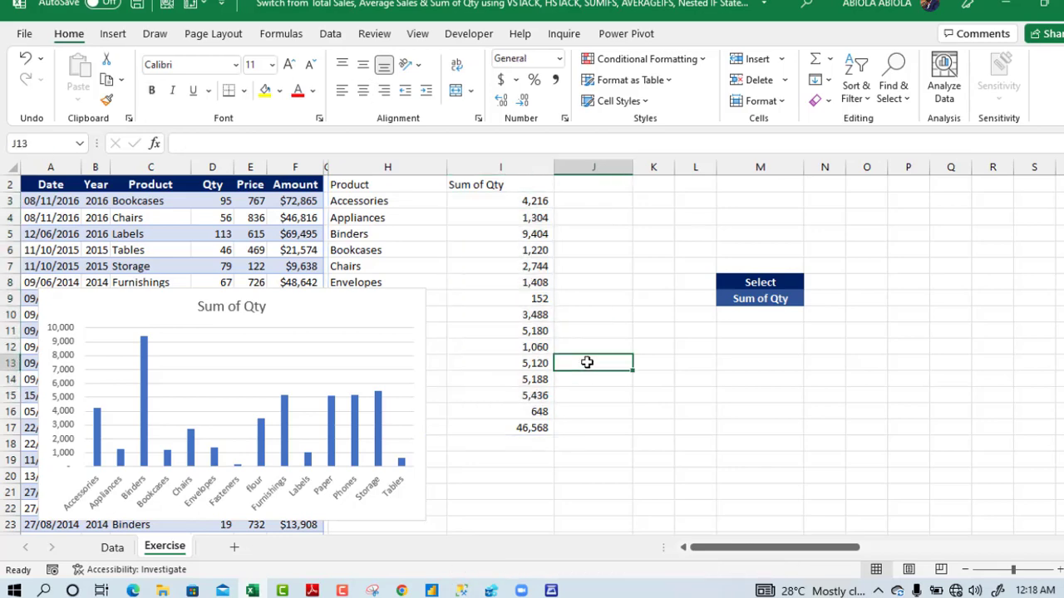
Step: Move the column chart down over the source data so its upper edge sits near row 13
left_click_drag(316, 311, 346, 373)
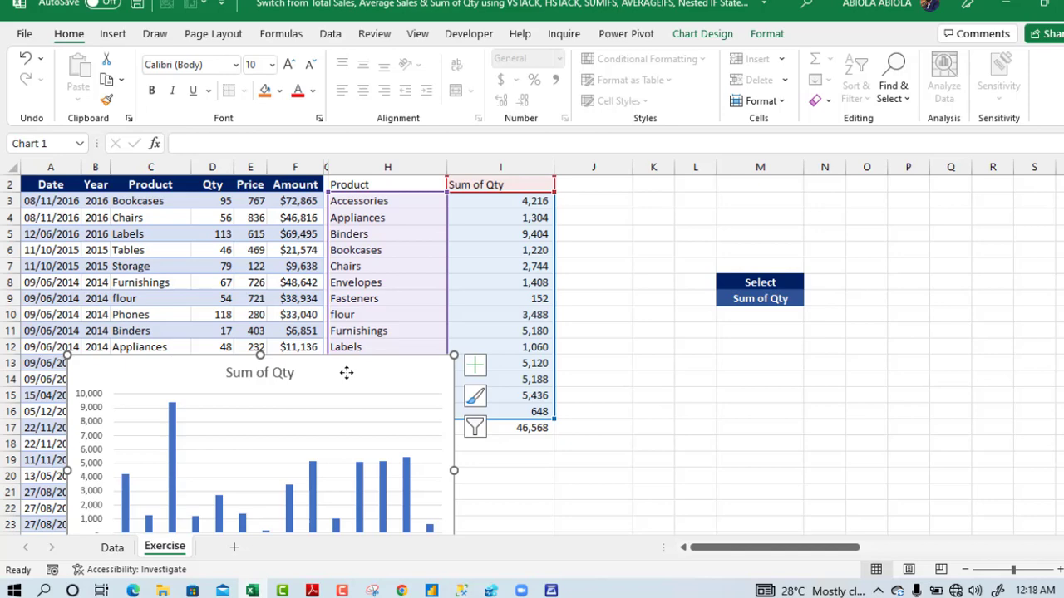